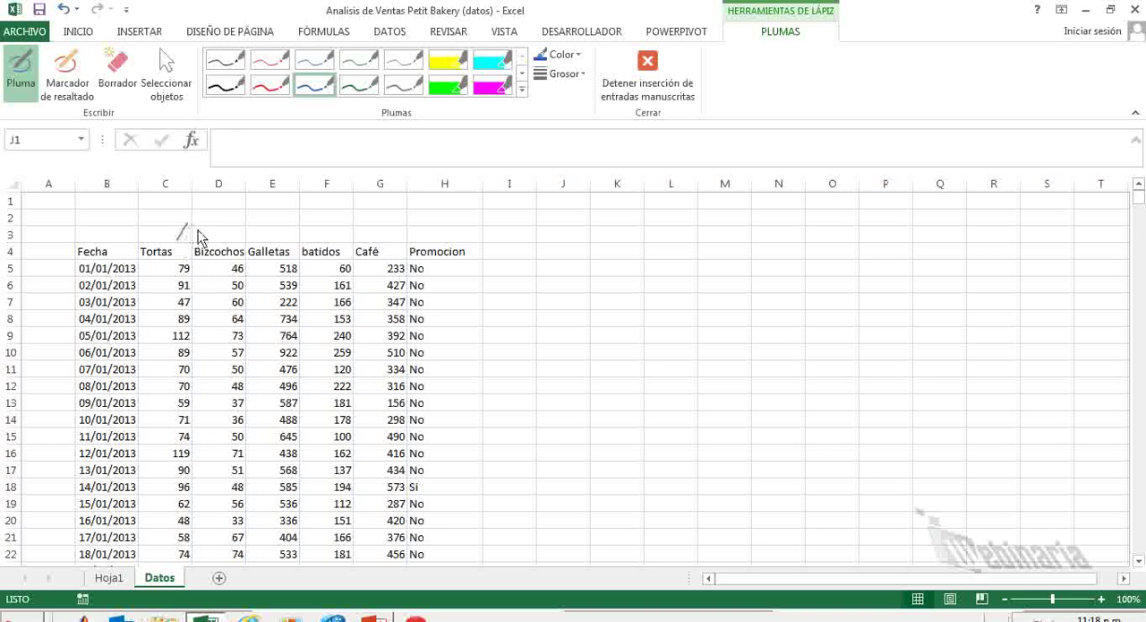
Finish the blue ink ticks above the product columns and draw two blue arrows branching out from the Promocion header.
drag(219, 238, 226, 227)
mouse_move(323, 241)
mouse_down()
mouse_move(336, 223)
mouse_move(387, 221)
mouse_up()
mouse_move(442, 232)
mouse_down()
mouse_move(478, 223)
mouse_move(538, 235)
mouse_up()
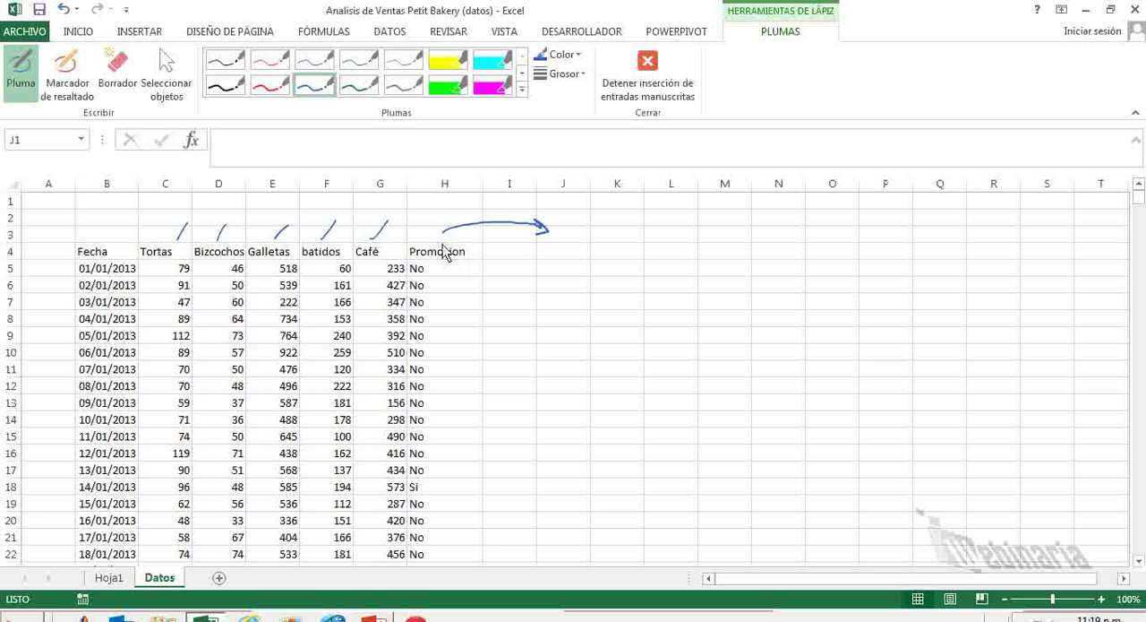
drag(444, 236, 530, 288)
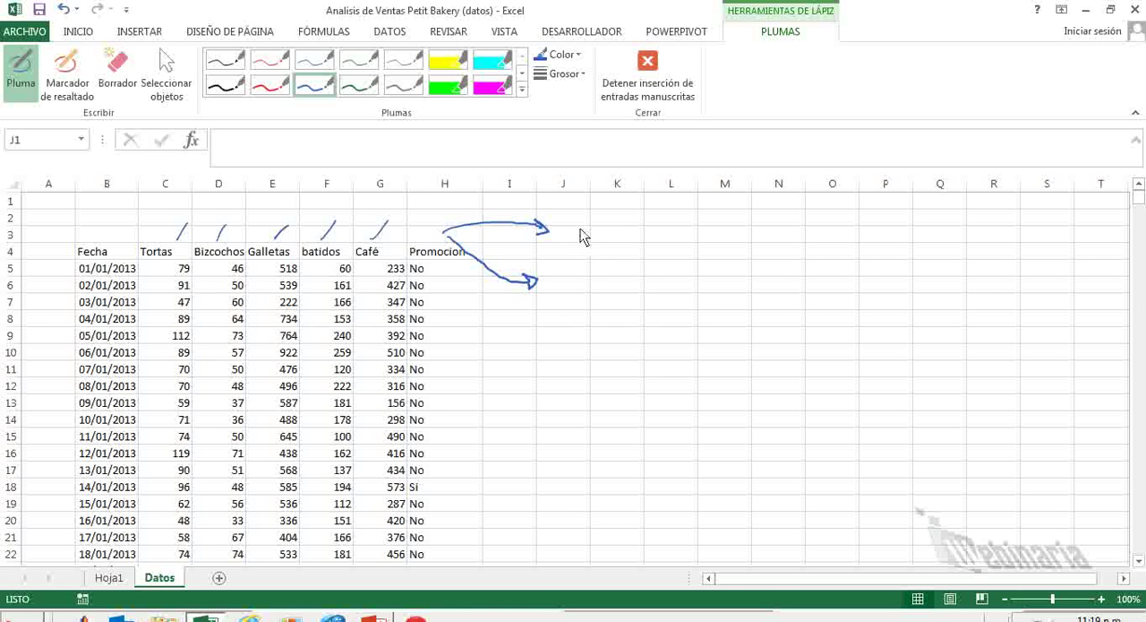
Handwrite "¿Cuando es el mes(s) de mayores ventas? → Repetitivo" in blue ink beside the upper arrow.
mouse_move(584, 231)
mouse_down()
mouse_move(589, 244)
mouse_move(703, 234)
mouse_move(791, 248)
mouse_move(803, 203)
mouse_move(865, 240)
mouse_move(950, 235)
mouse_move(1005, 249)
mouse_move(1028, 238)
mouse_move(1044, 252)
mouse_move(1071, 240)
mouse_move(1085, 249)
mouse_move(1088, 238)
mouse_up()
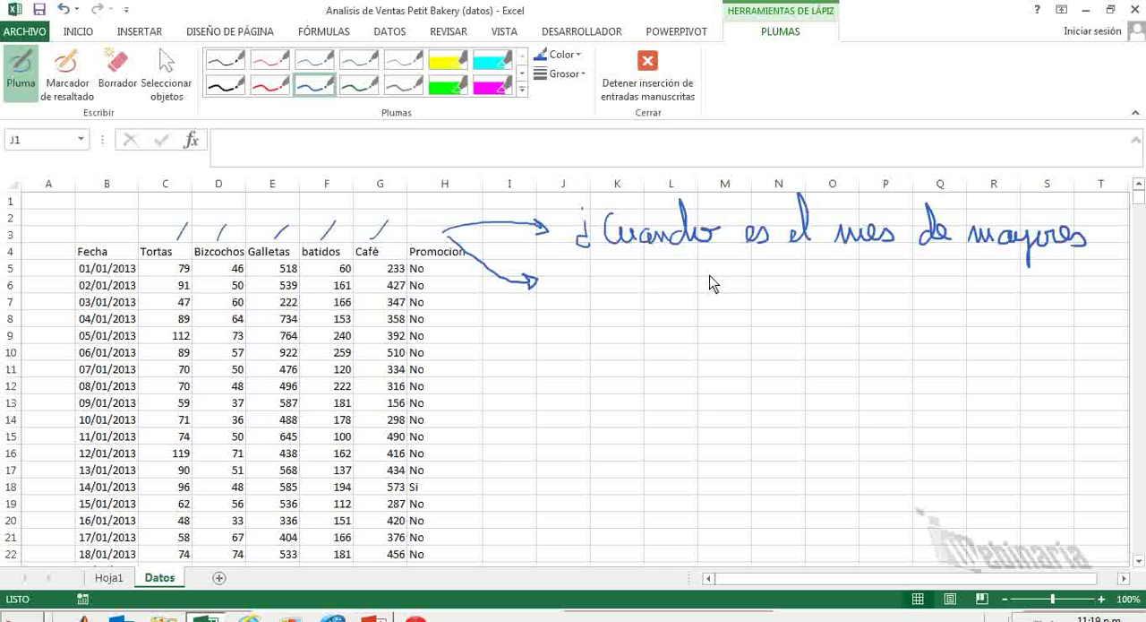
mouse_move(640, 288)
mouse_down()
mouse_move(699, 271)
mouse_move(722, 283)
mouse_move(718, 263)
mouse_move(713, 281)
mouse_up()
drag(850, 250, 882, 265)
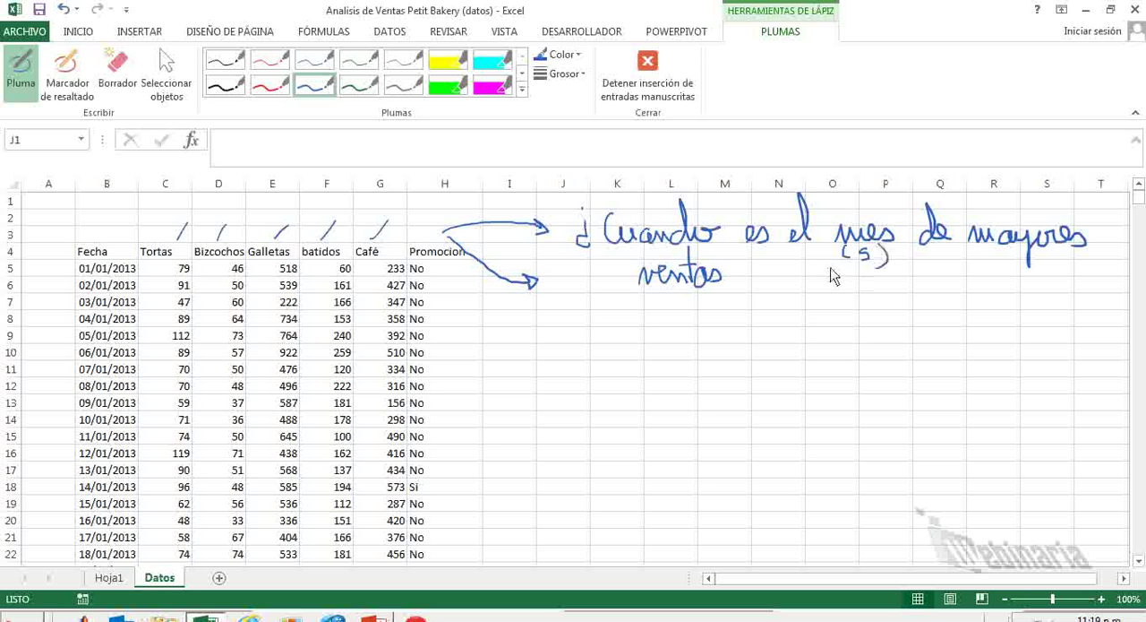
mouse_move(742, 258)
mouse_down()
mouse_move(750, 285)
mouse_move(845, 286)
mouse_move(863, 302)
mouse_move(912, 290)
mouse_move(916, 263)
mouse_move(954, 299)
mouse_move(978, 279)
mouse_up()
click(748, 296)
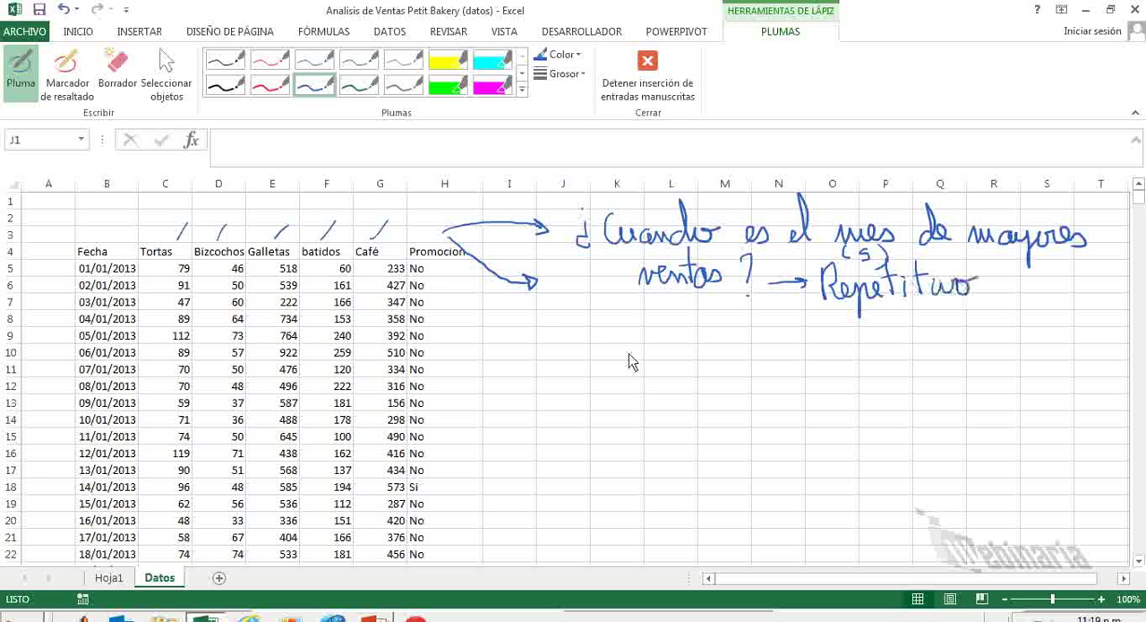
Extend the lower arrow downwards and handwrite "L-V (Dia de la semana presento mayores)" in blue ink beside it.
mouse_move(537, 284)
mouse_down()
mouse_move(552, 356)
mouse_move(587, 363)
mouse_up()
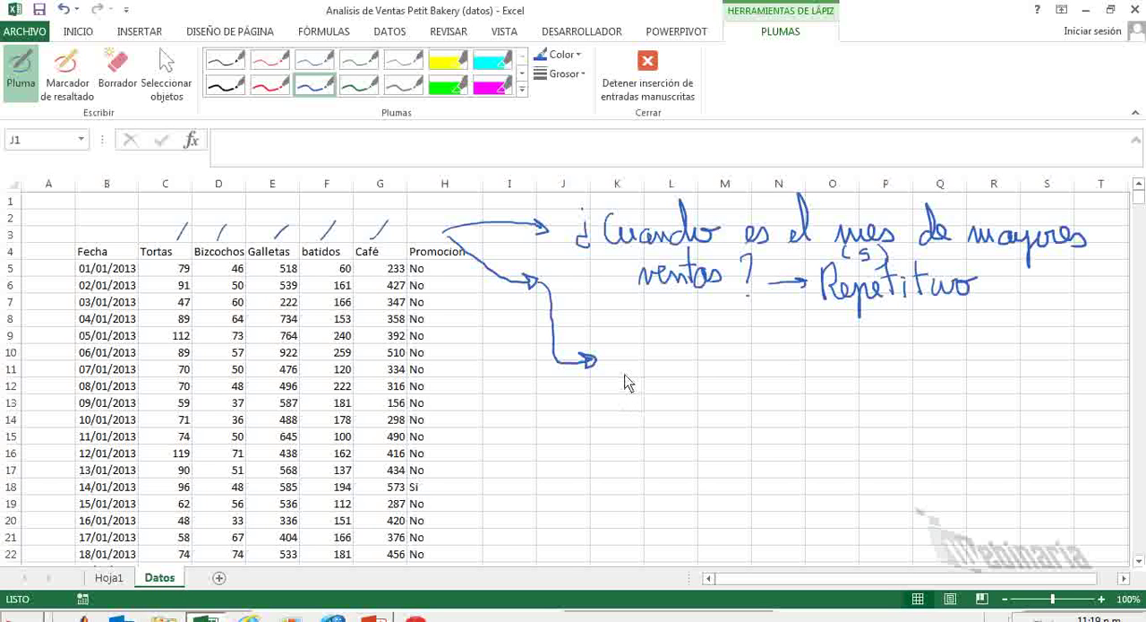
mouse_move(624, 340)
mouse_down()
mouse_move(626, 371)
mouse_move(657, 357)
mouse_move(676, 369)
mouse_move(683, 340)
mouse_up()
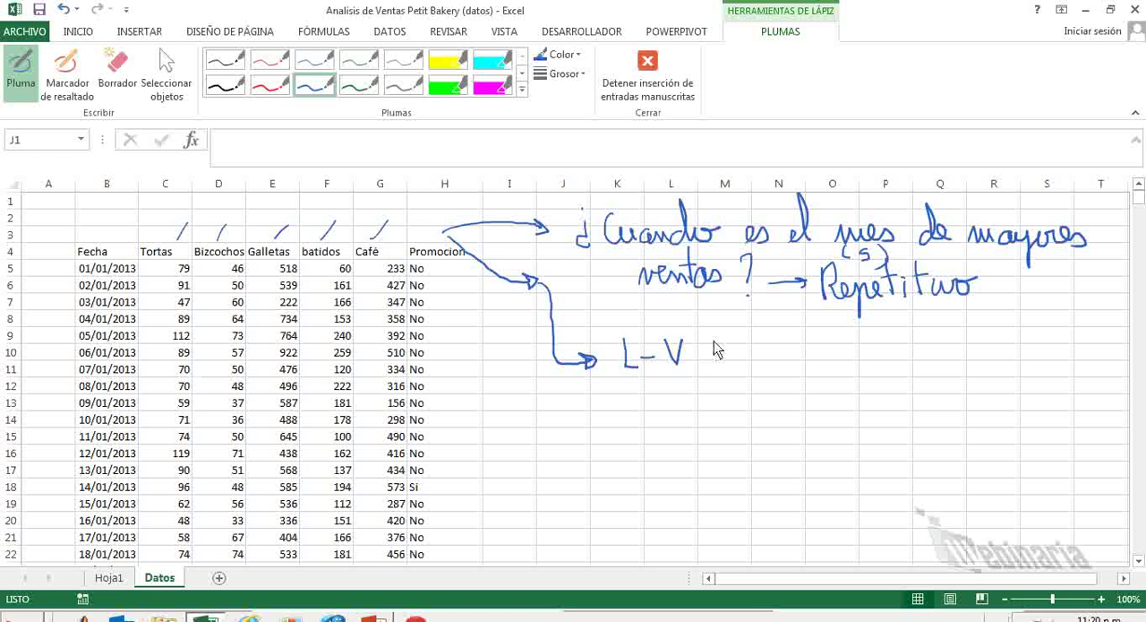
mouse_move(723, 330)
mouse_down()
mouse_move(716, 367)
mouse_move(793, 366)
mouse_move(808, 325)
mouse_move(811, 367)
mouse_up()
drag(821, 359, 1035, 362)
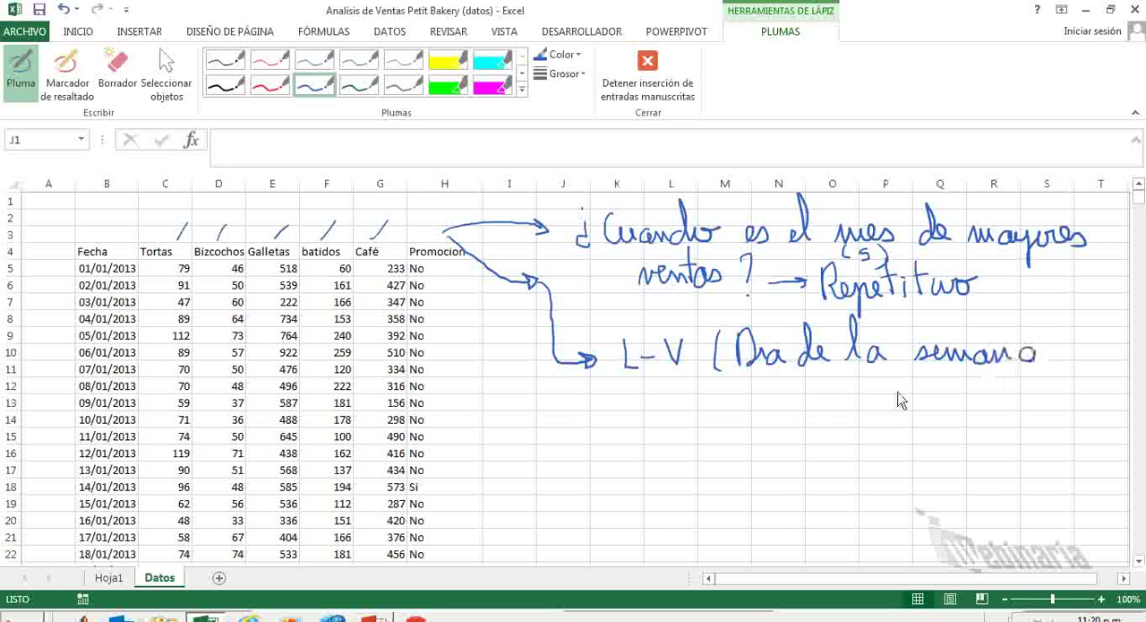
mouse_move(747, 385)
mouse_down()
mouse_move(761, 404)
mouse_move(785, 394)
mouse_move(1007, 405)
mouse_up()
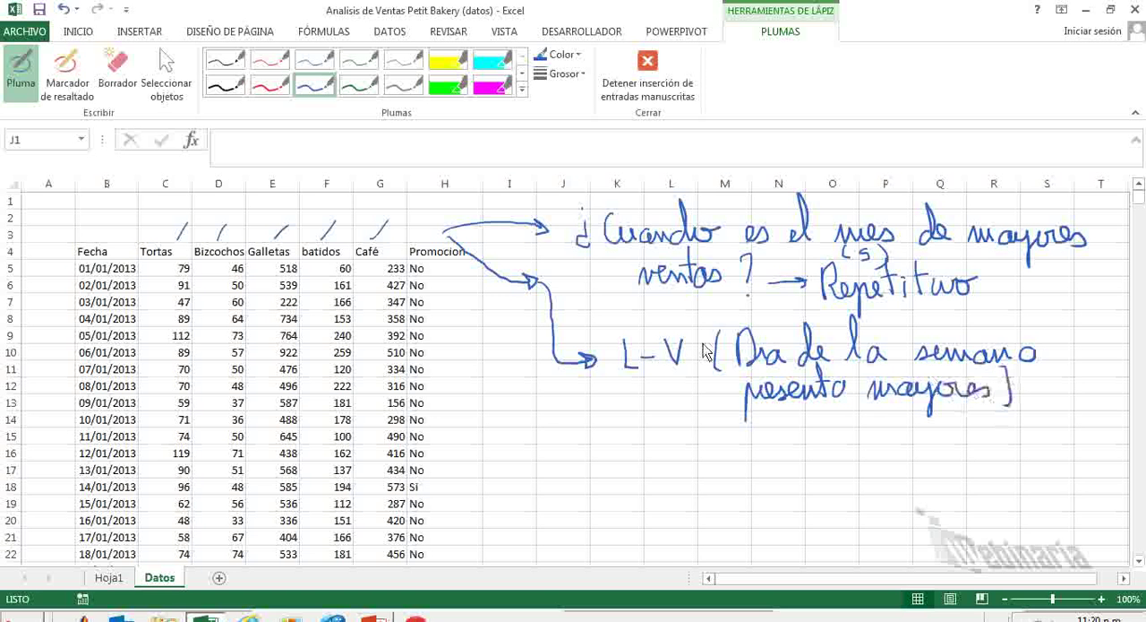
With the red pen, draw an arrow from the weekday note to the Promocion column and write "Ef" beside it.
click(270, 84)
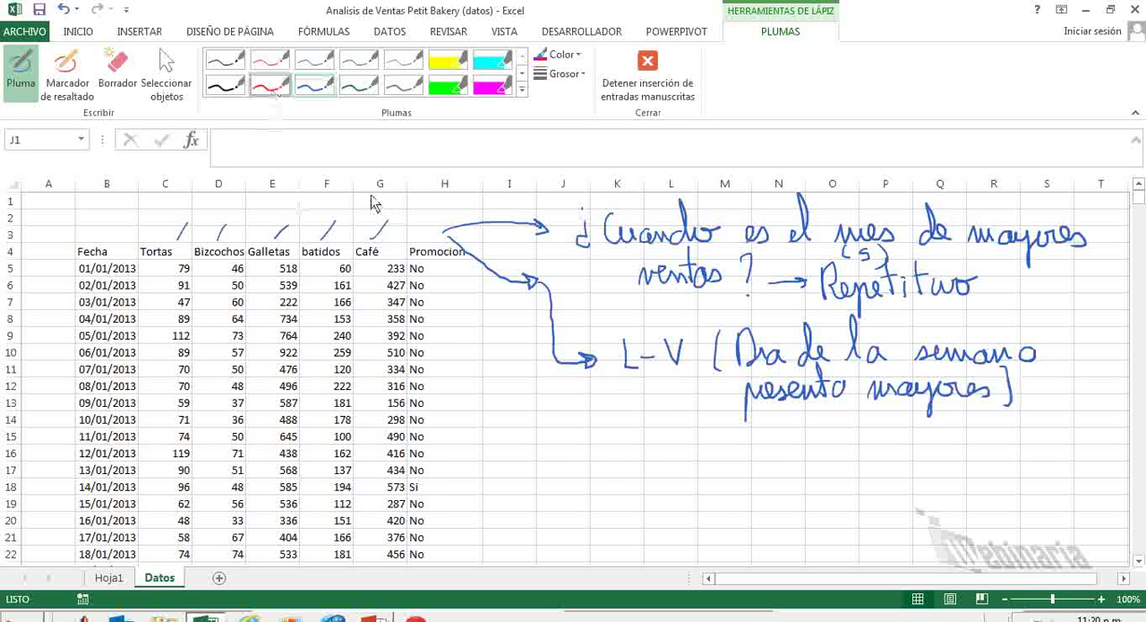
mouse_move(744, 391)
mouse_down()
mouse_move(627, 384)
mouse_move(520, 398)
mouse_move(447, 440)
mouse_move(467, 446)
mouse_move(452, 421)
mouse_move(466, 441)
mouse_move(453, 443)
mouse_up()
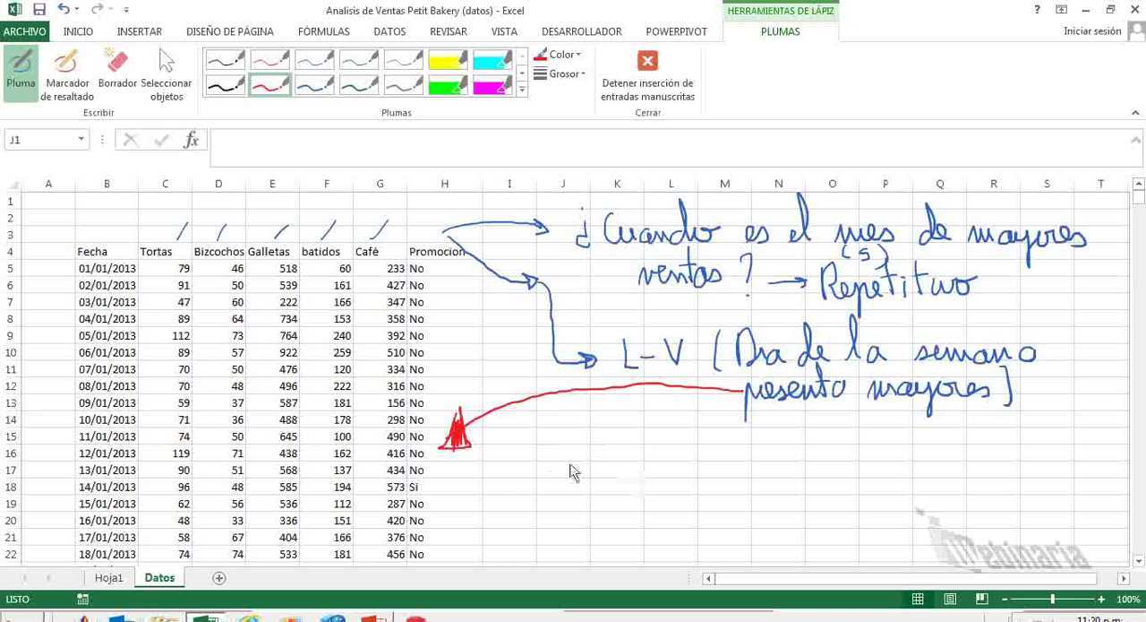
mouse_move(544, 408)
mouse_down()
mouse_move(546, 443)
mouse_move(563, 422)
mouse_move(576, 428)
mouse_move(557, 438)
mouse_up()
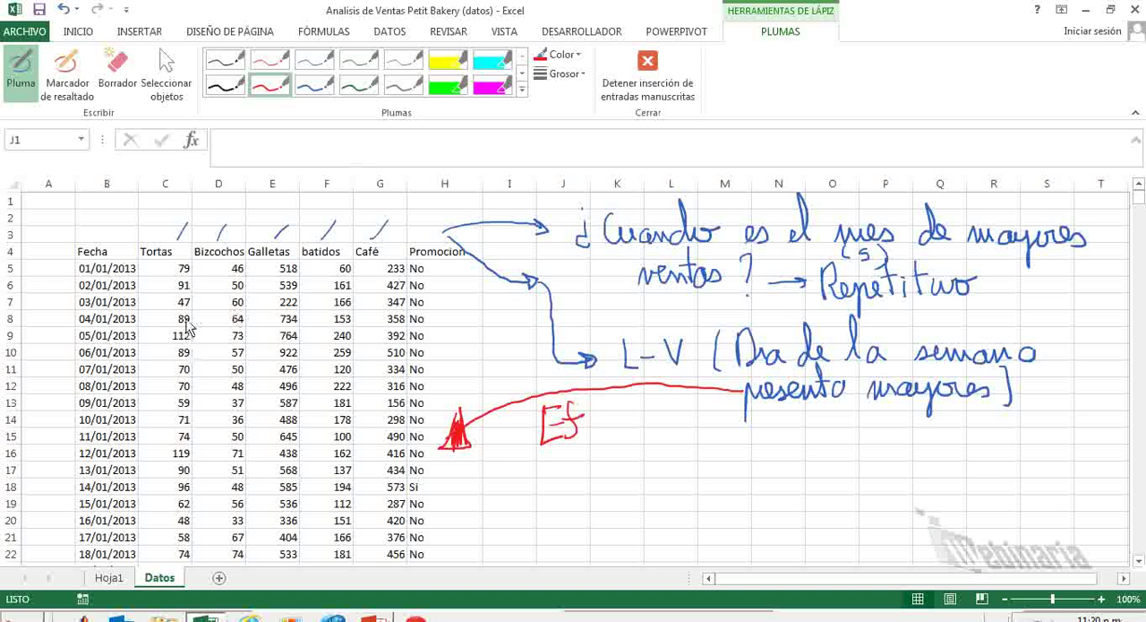
Stop inking and create a pivot table on a new worksheet from the data range Datos!$B$4:$H$1099.
key(Escape)
click(211, 340)
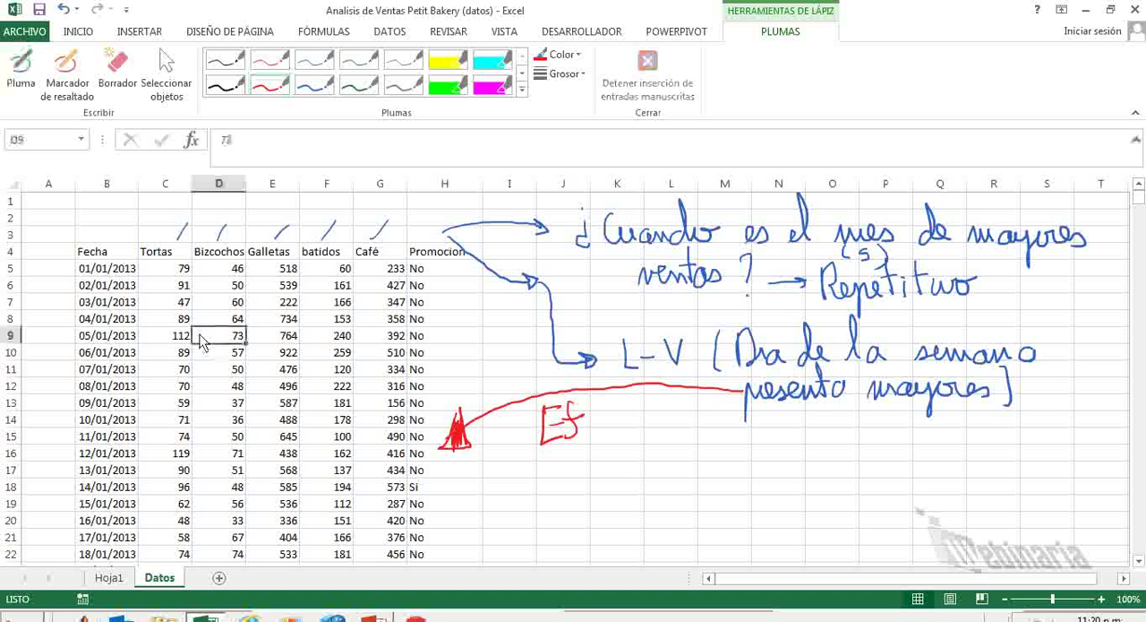
click(106, 286)
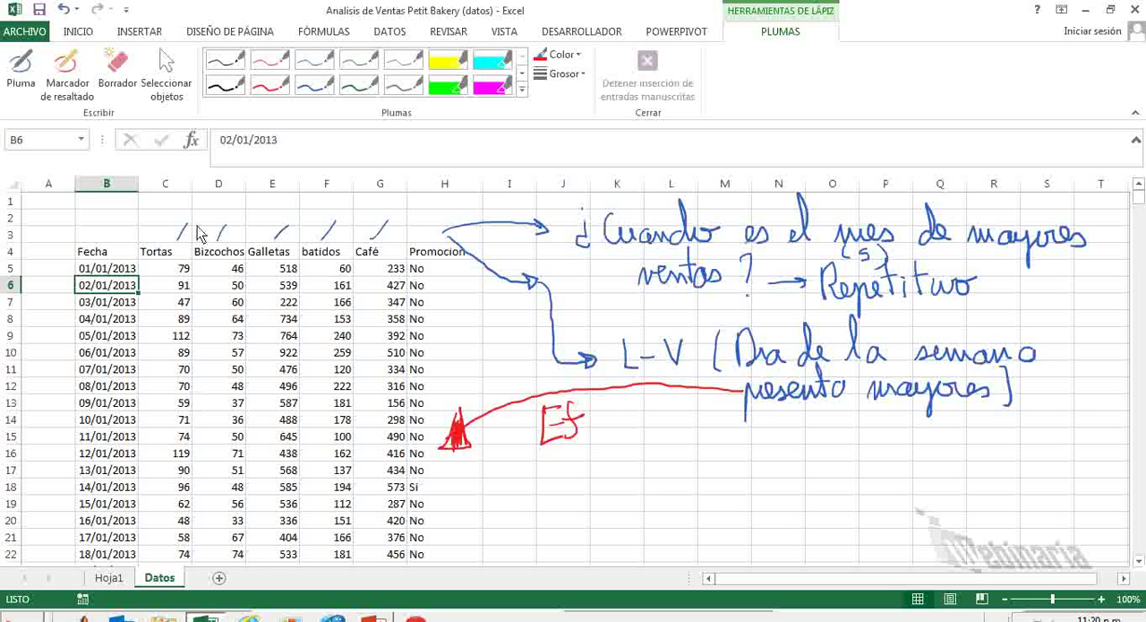
click(140, 33)
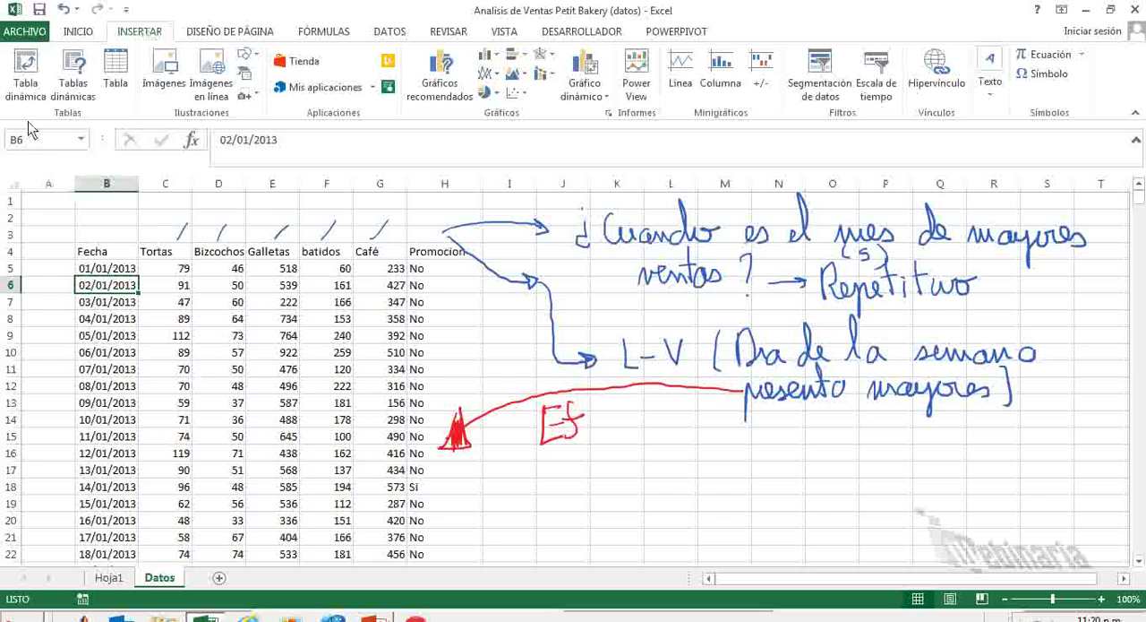
click(26, 89)
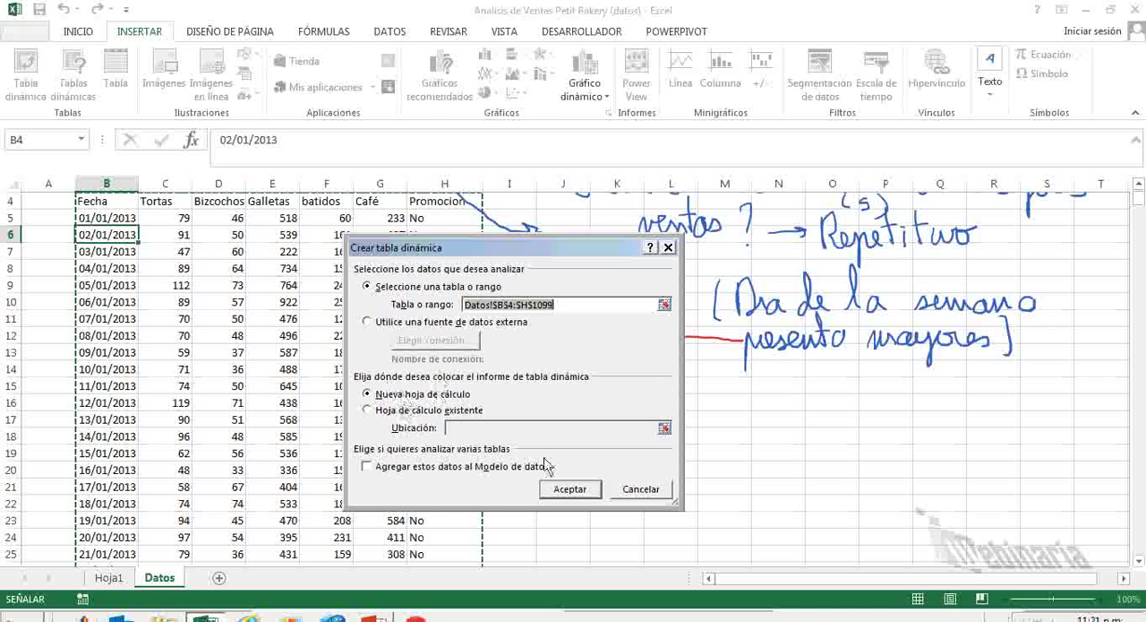
click(570, 491)
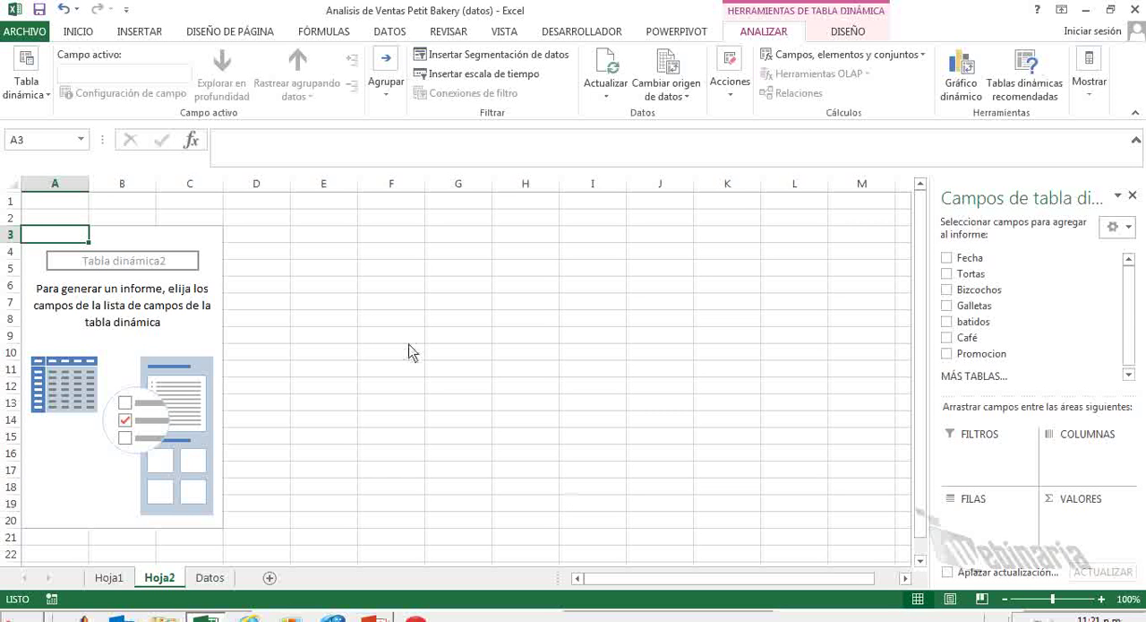
Draw a blue ink rectangle across about columns G to L, rows 3 to 15, as a pivot table outline.
click(915, 34)
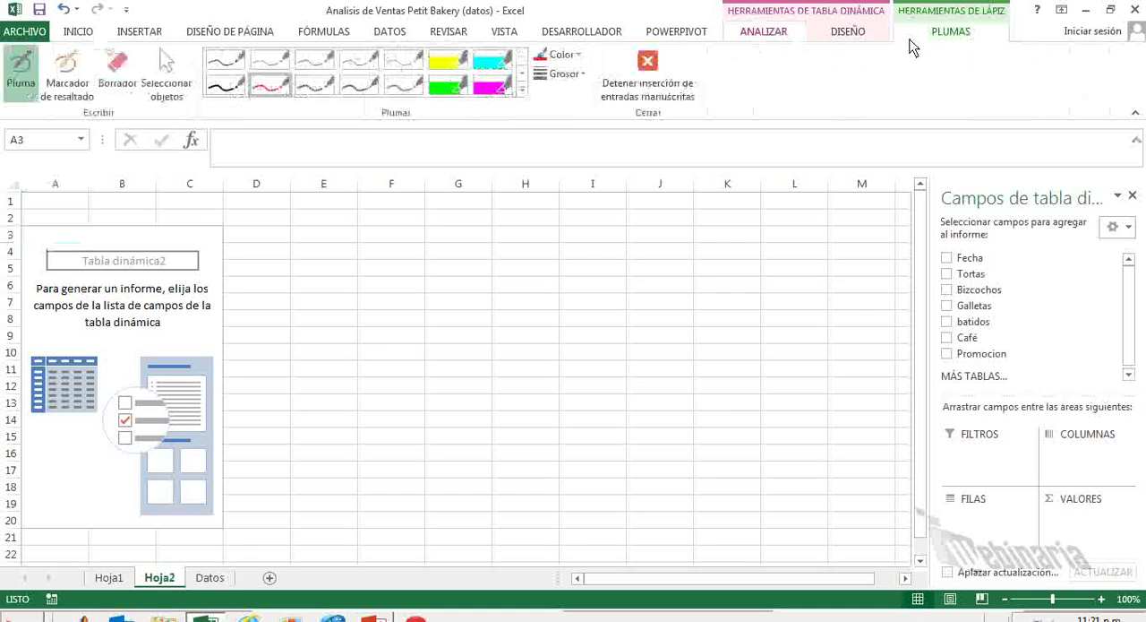
click(318, 87)
drag(446, 243, 451, 447)
mouse_move(448, 241)
mouse_down()
mouse_move(766, 230)
mouse_move(794, 345)
mouse_up()
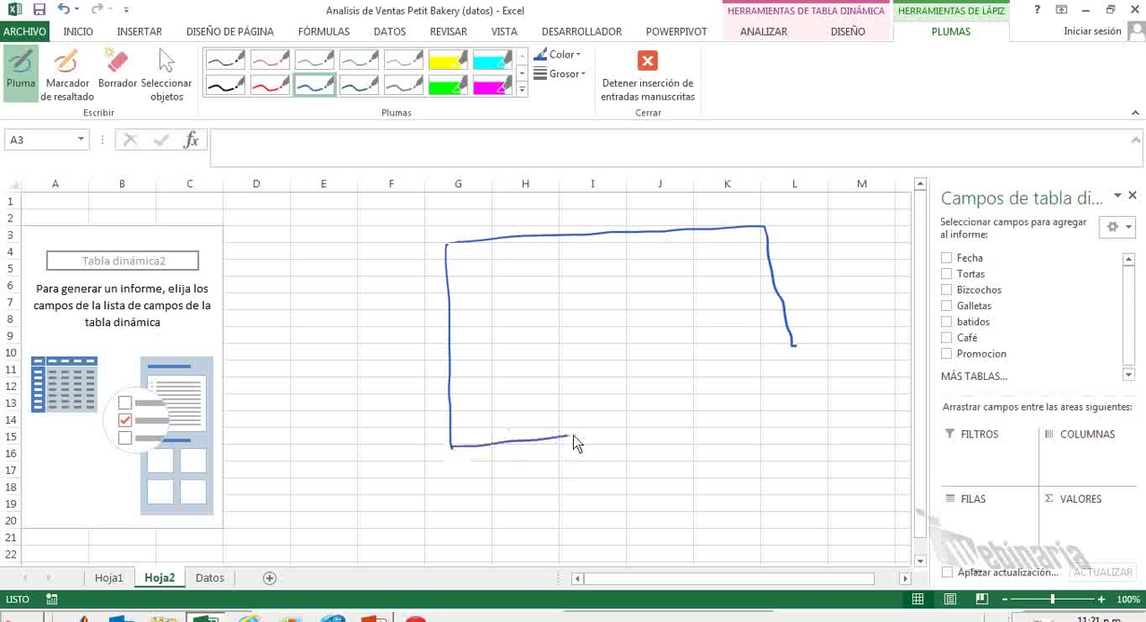
mouse_move(574, 435)
mouse_down()
mouse_move(763, 412)
mouse_move(790, 345)
mouse_up()
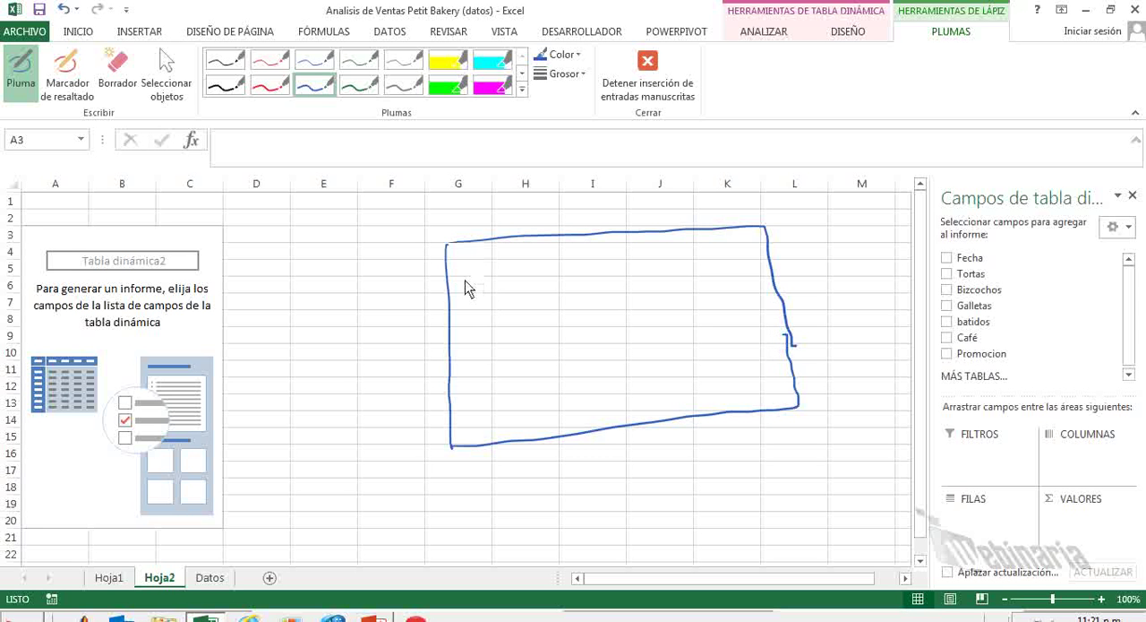
Divide the outline into a header band, a side band and a body, handwriting "fila", "colum" and "Infor" inside them.
drag(457, 281, 768, 254)
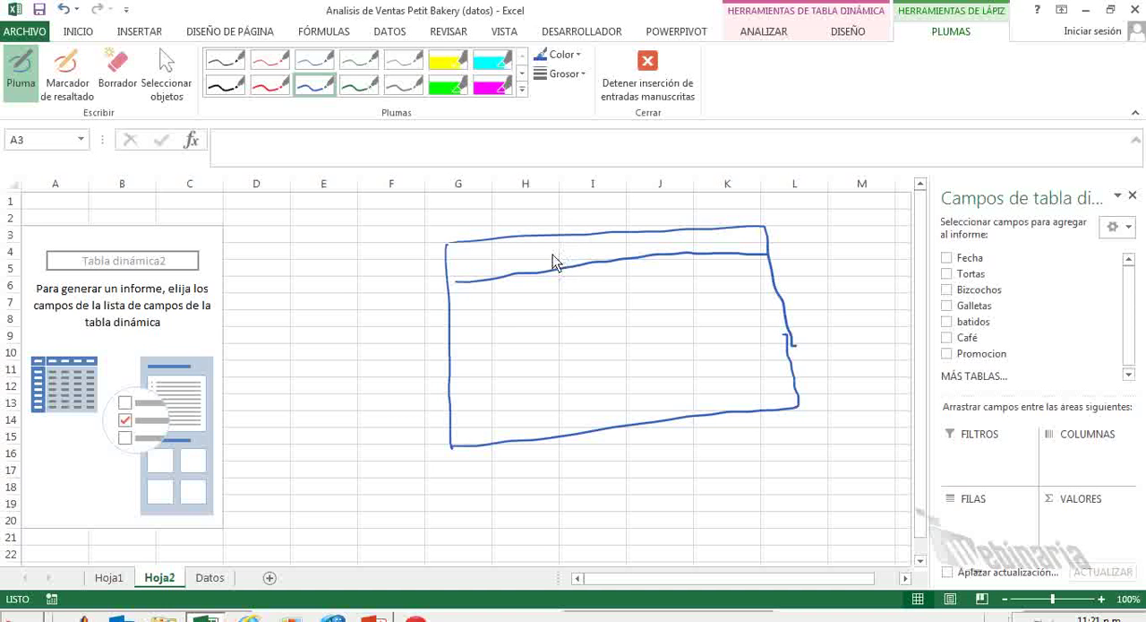
mouse_move(553, 267)
mouse_down()
mouse_move(583, 244)
mouse_move(615, 255)
mouse_up()
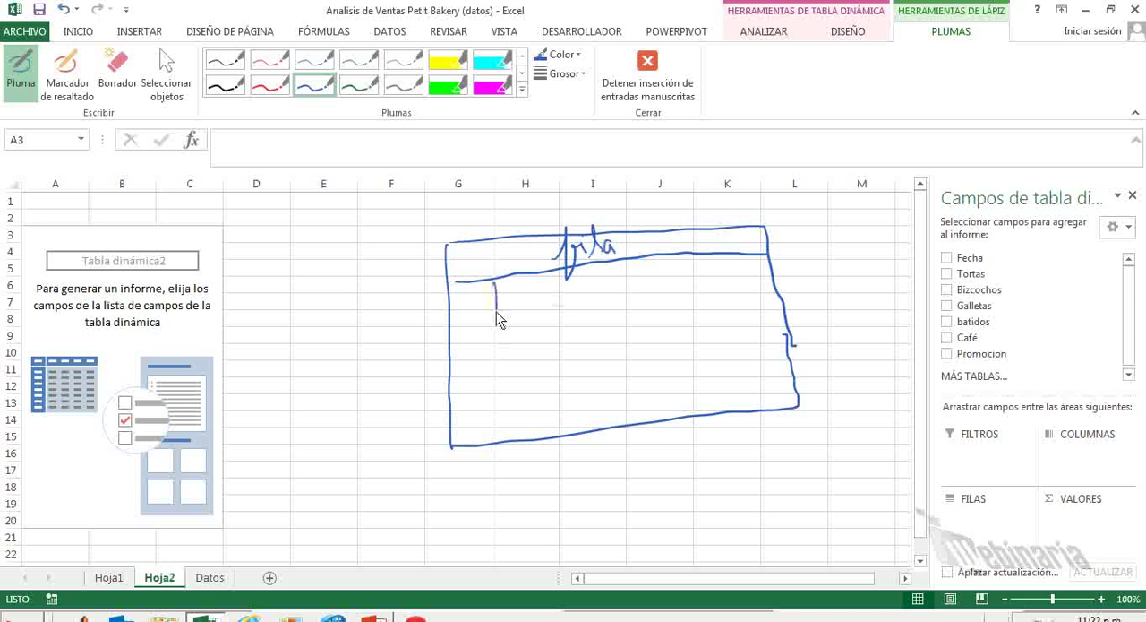
drag(500, 320, 505, 448)
drag(459, 360, 491, 319)
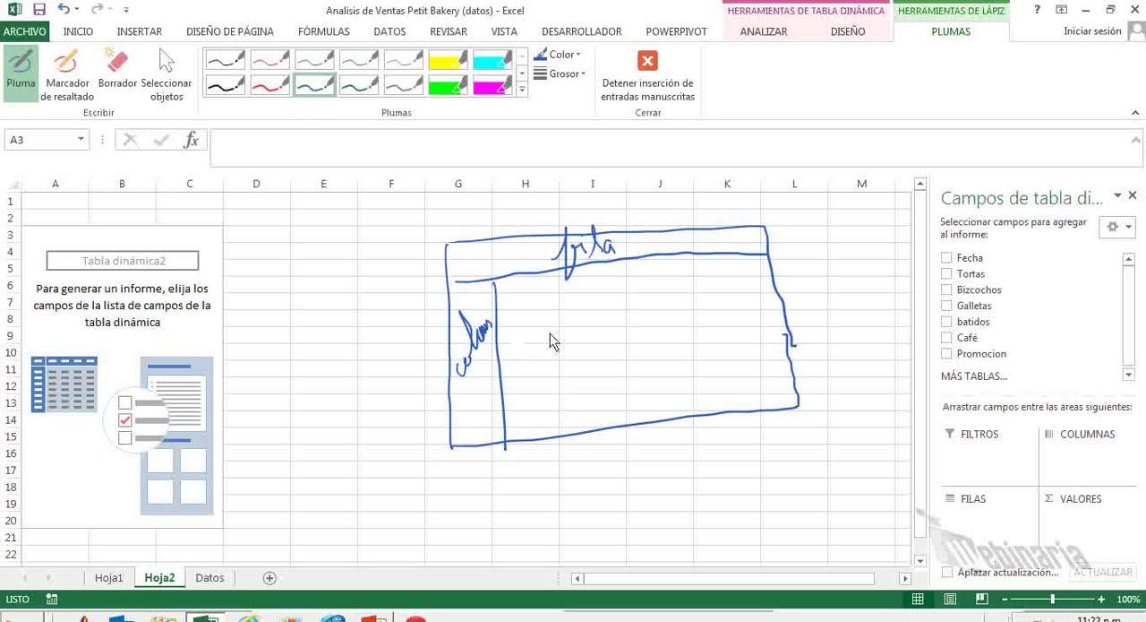
mouse_move(588, 331)
mouse_down()
mouse_move(626, 349)
mouse_move(654, 309)
mouse_move(664, 329)
mouse_move(699, 314)
mouse_up()
Scribble over the sketch's header and side bands in red ink and draw red arrows from them towards the Columnas and Filas areas.
click(269, 84)
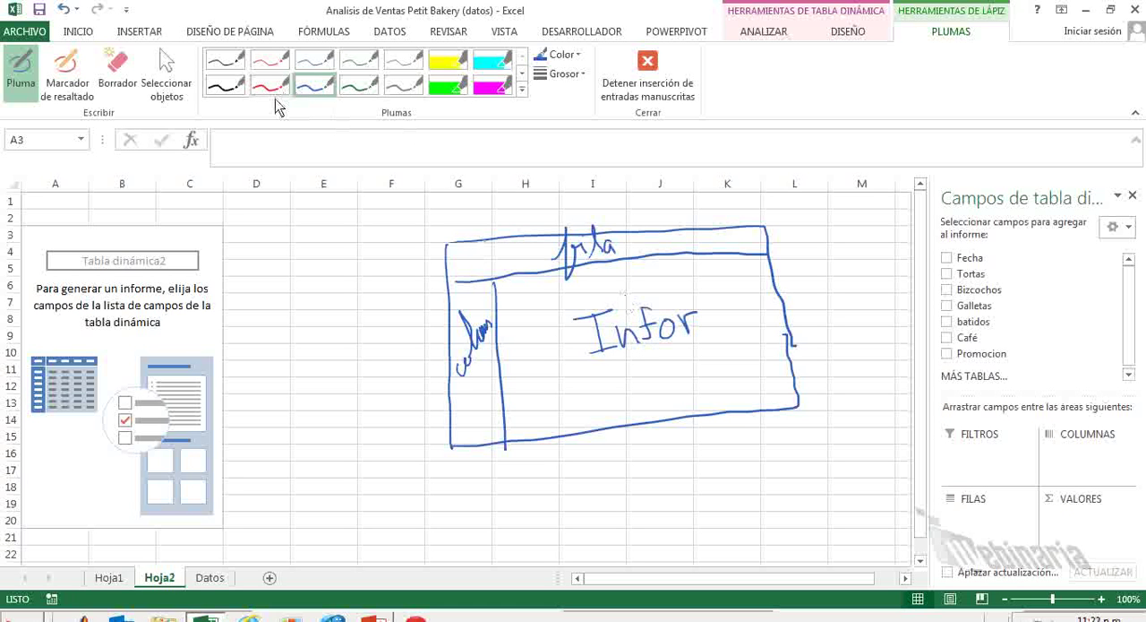
mouse_move(743, 239)
mouse_down()
mouse_move(823, 324)
mouse_move(861, 390)
mouse_move(912, 415)
mouse_up()
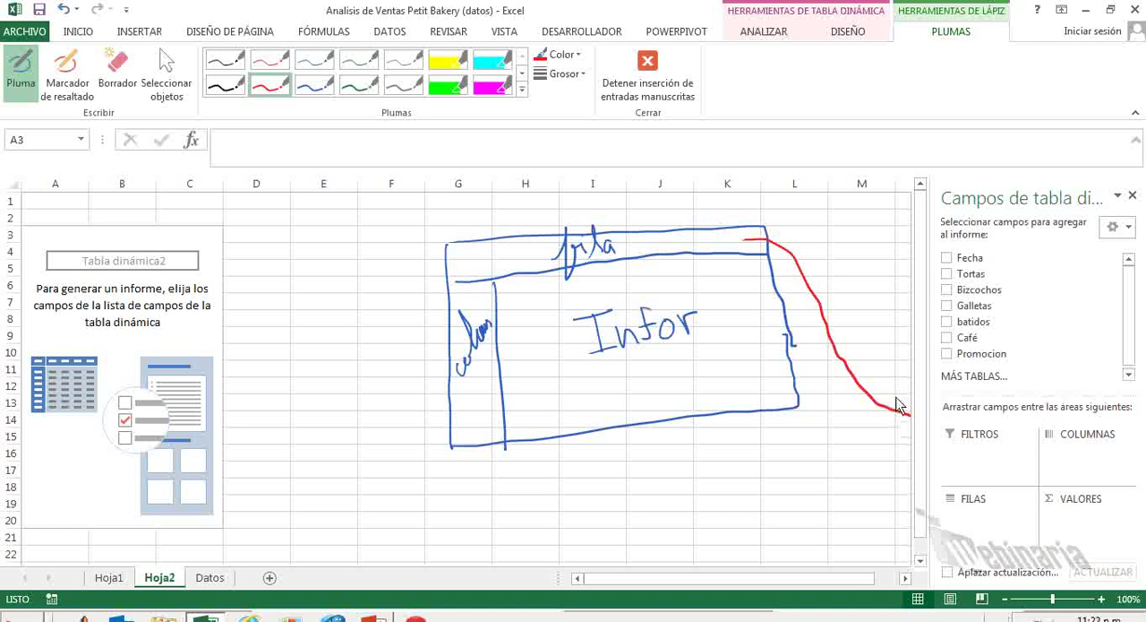
drag(897, 396, 897, 423)
mouse_move(502, 260)
mouse_down()
mouse_move(596, 266)
mouse_move(734, 242)
mouse_up()
mouse_move(477, 401)
mouse_down()
mouse_move(493, 457)
mouse_move(607, 516)
mouse_move(795, 495)
mouse_move(898, 506)
mouse_up()
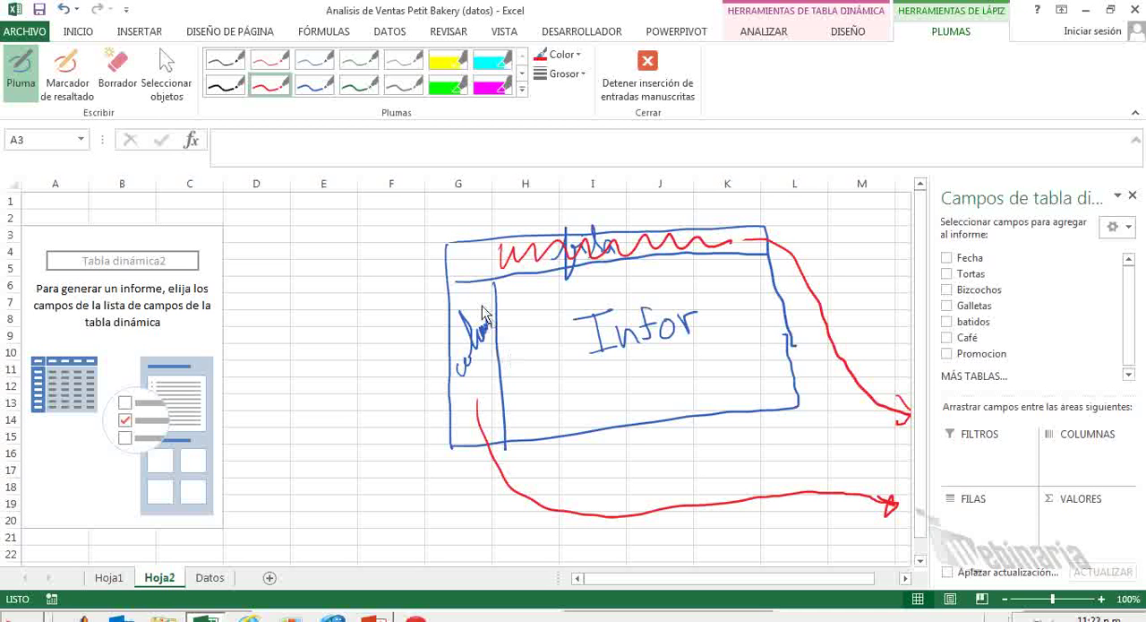
mouse_move(489, 286)
mouse_down()
mouse_move(472, 331)
mouse_move(495, 427)
mouse_up()
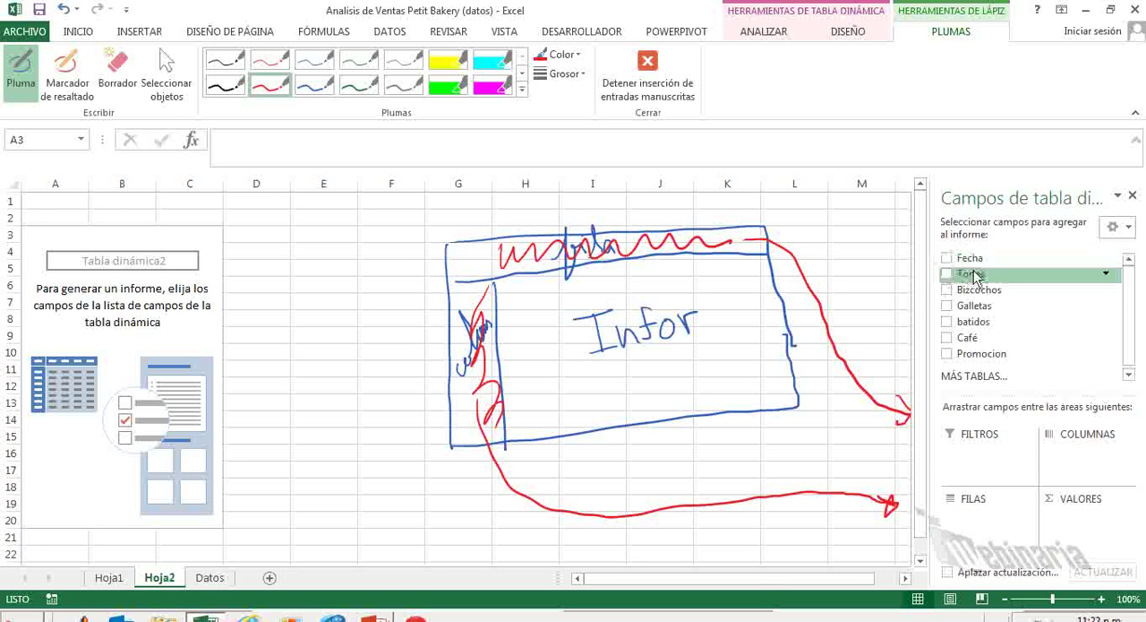
Place Fecha in the pivot table's rows and add Tortas, Bizcochos, Galletas, batidos and Café as summed values.
drag(978, 267, 974, 517)
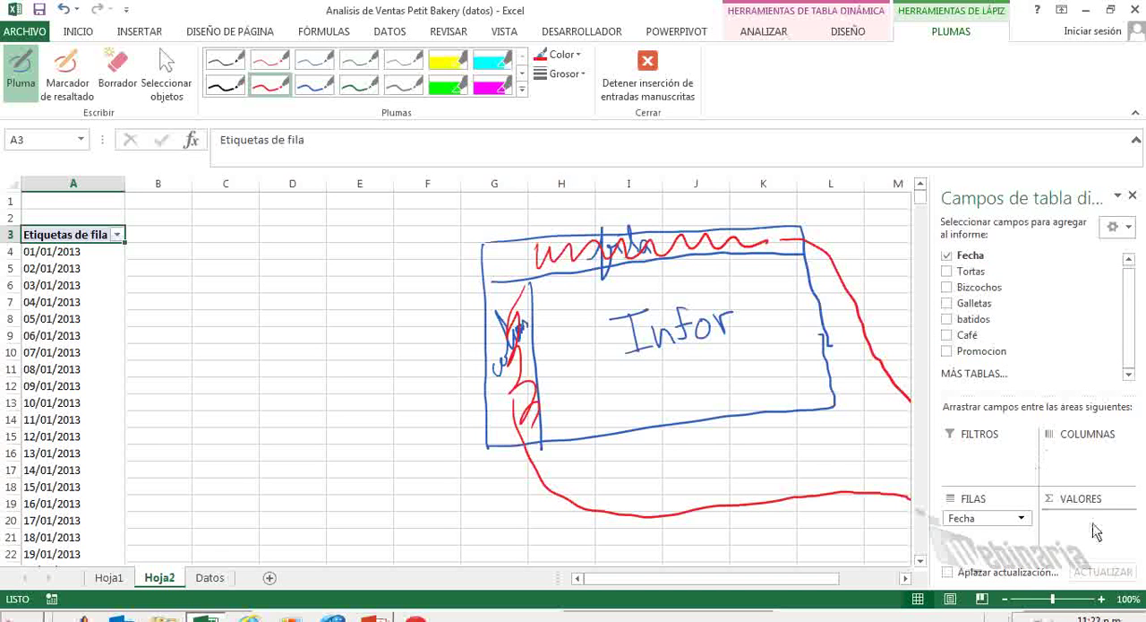
drag(1093, 523, 1093, 525)
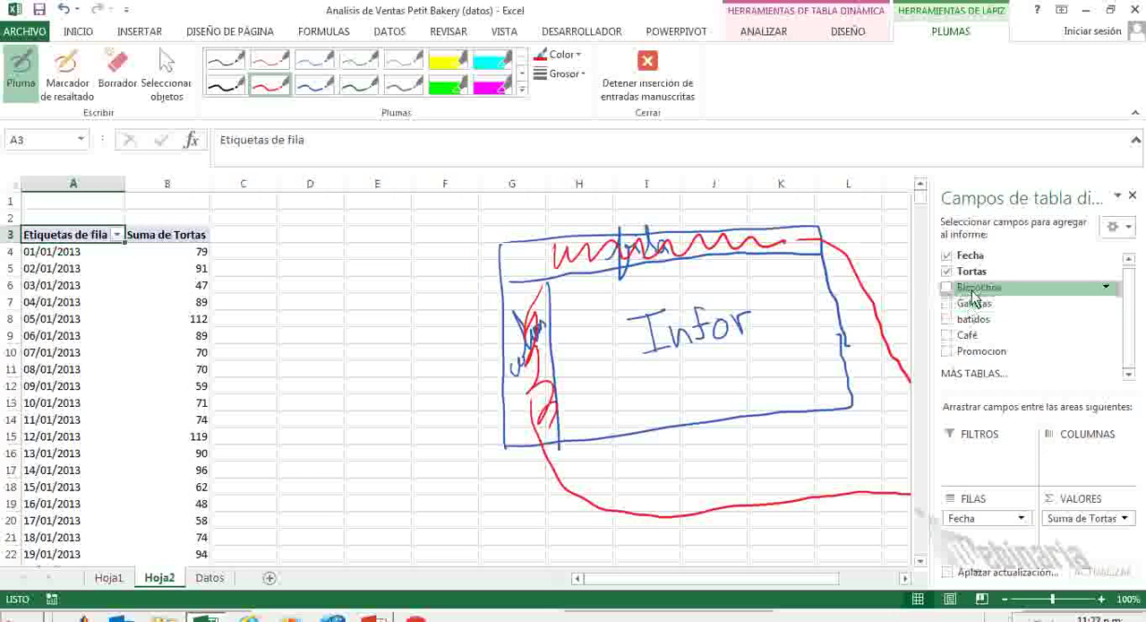
drag(1078, 535, 1079, 536)
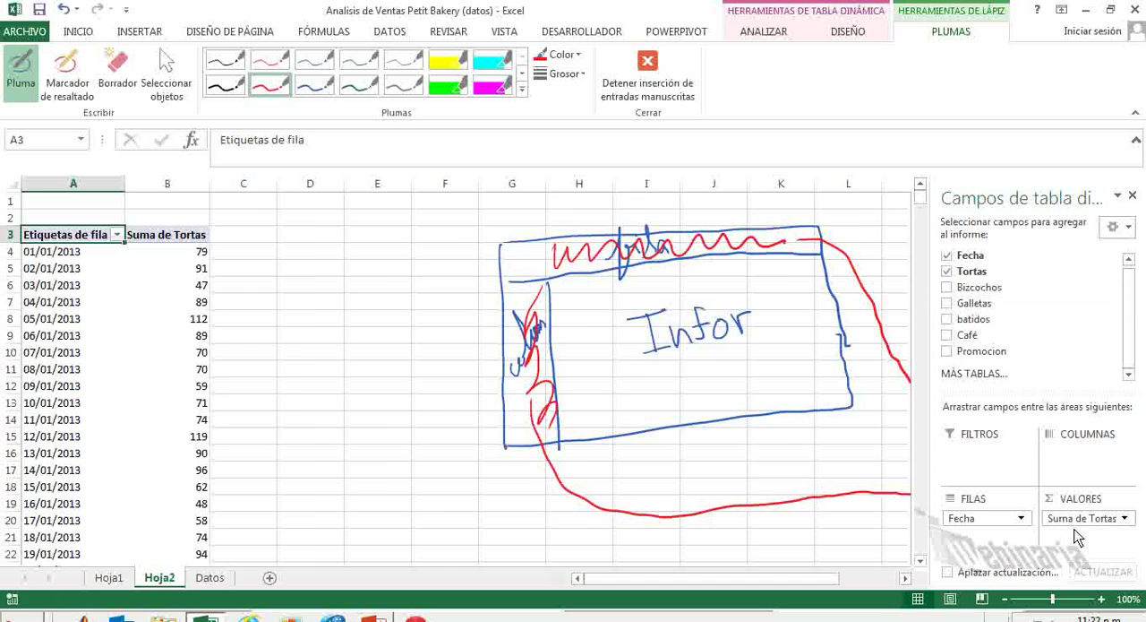
drag(1009, 384, 1080, 545)
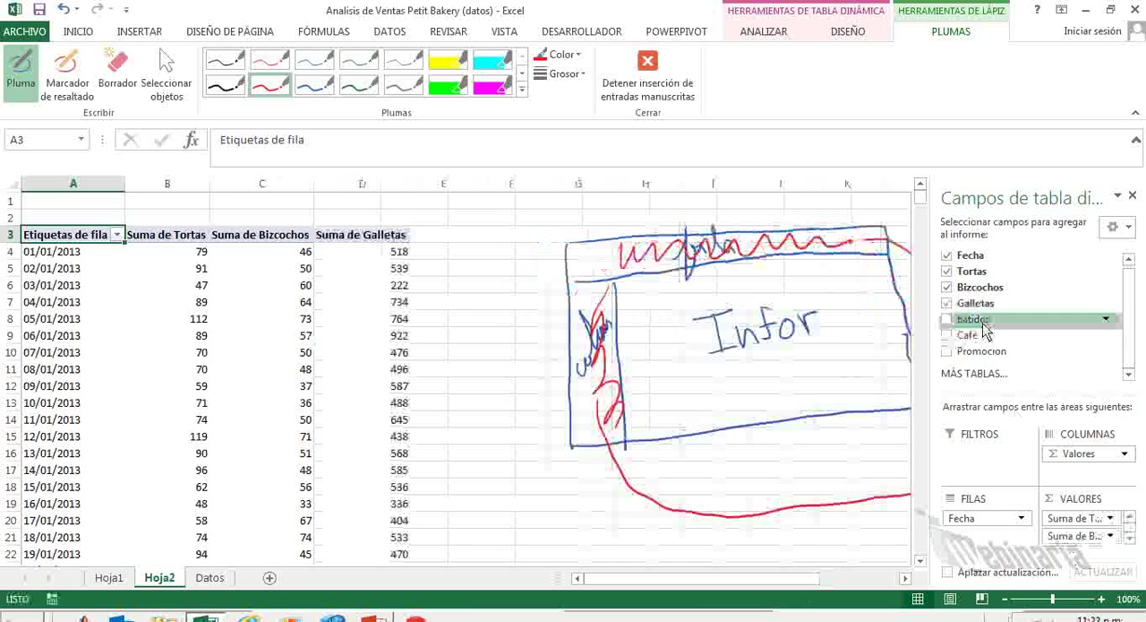
mouse_move(984, 325)
mouse_down()
mouse_move(1056, 492)
mouse_move(1066, 548)
mouse_move(1079, 543)
mouse_move(1063, 543)
mouse_up()
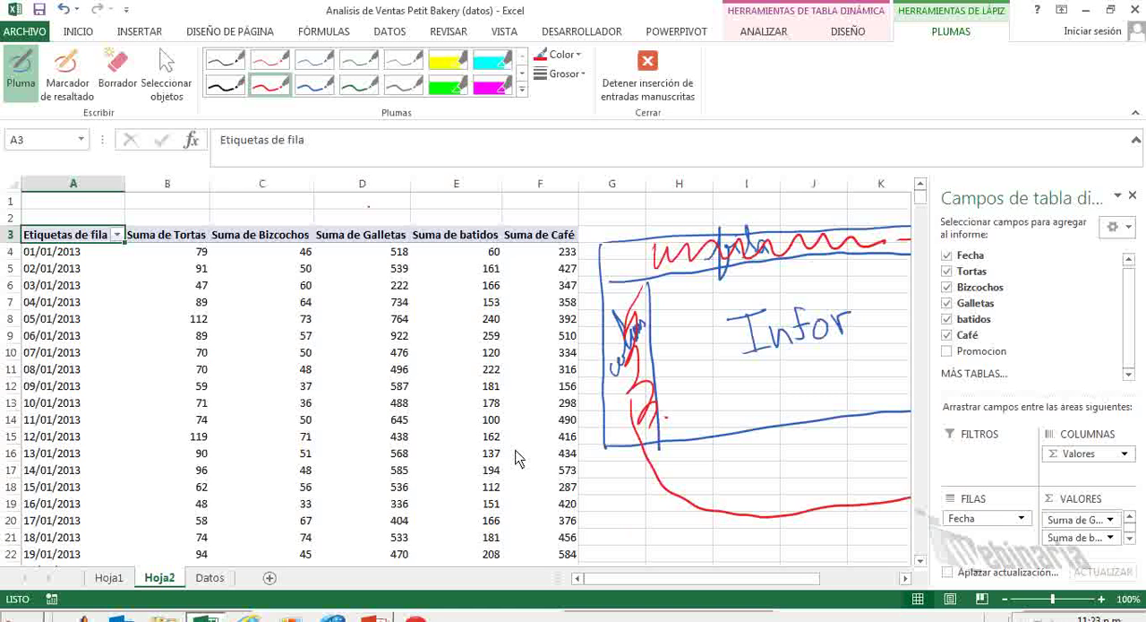
Group the pivot table's Fecha row labels by Meses and Años.
click(78, 33)
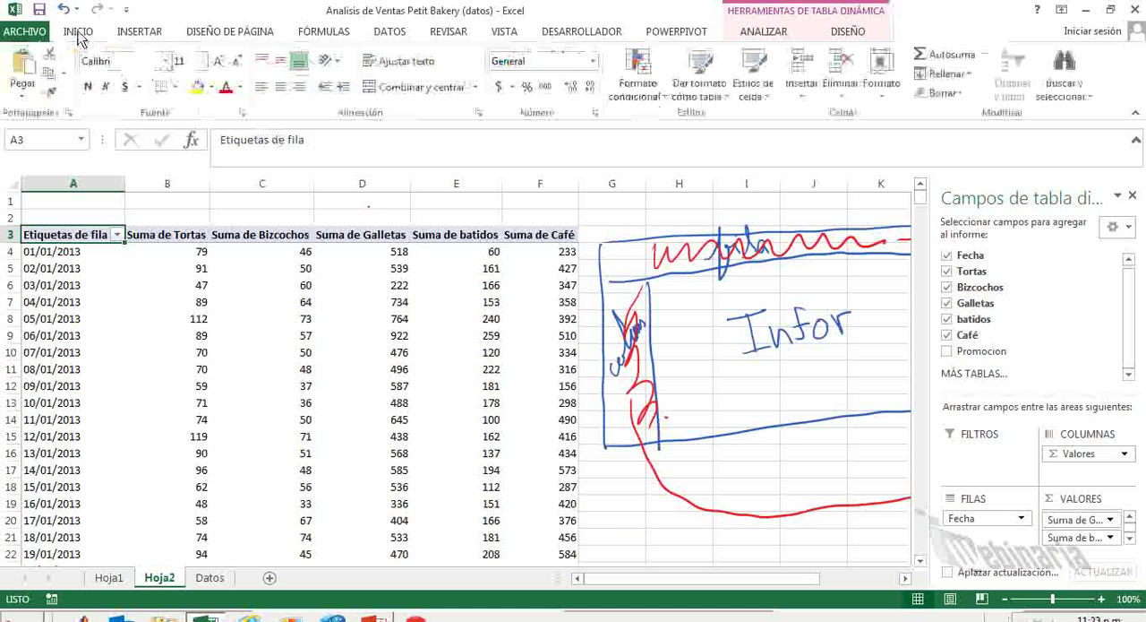
right_click(60, 309)
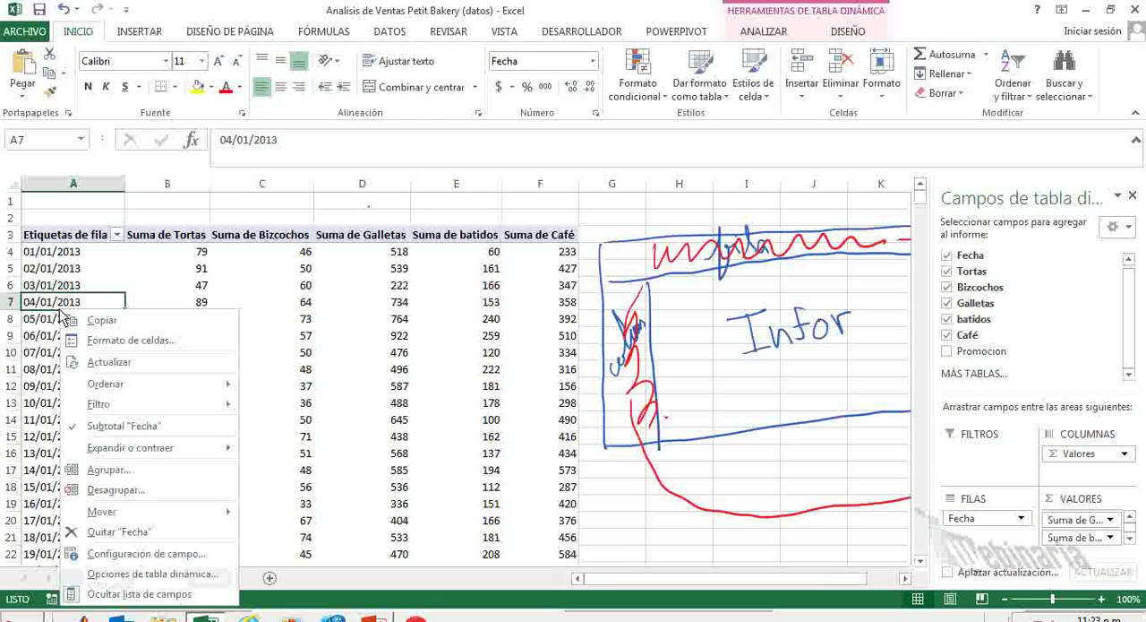
click(33, 360)
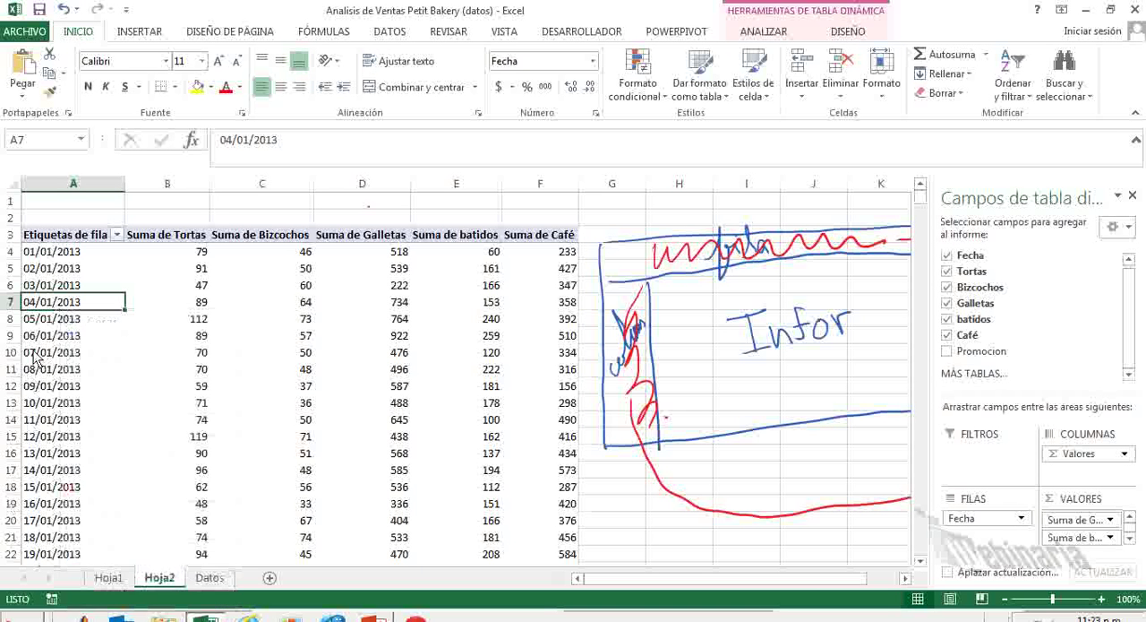
right_click(61, 308)
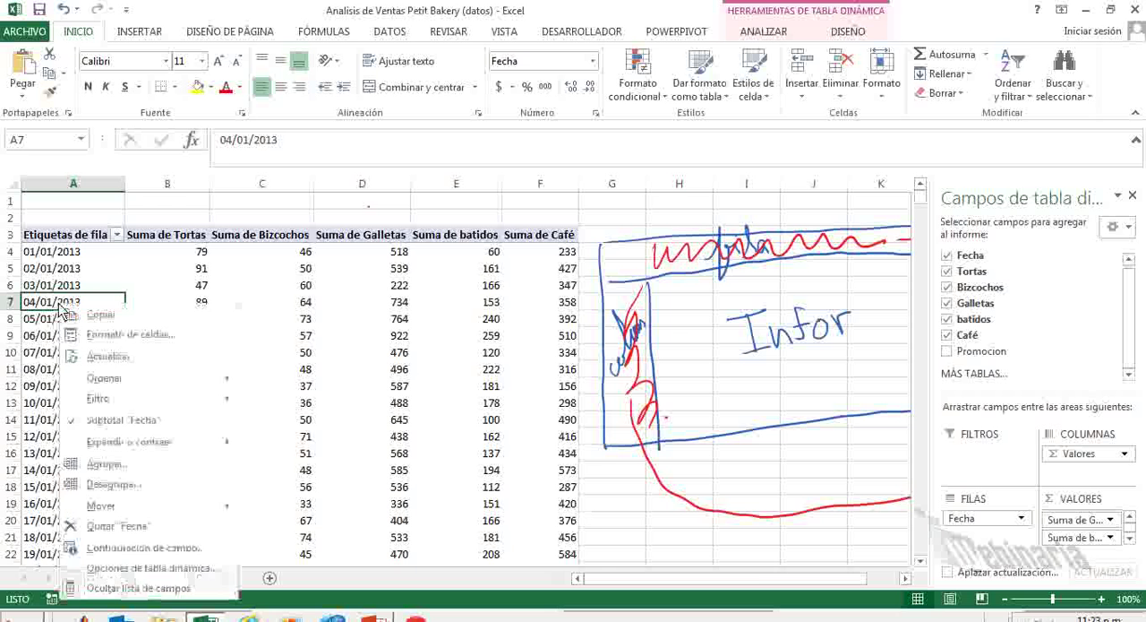
click(113, 466)
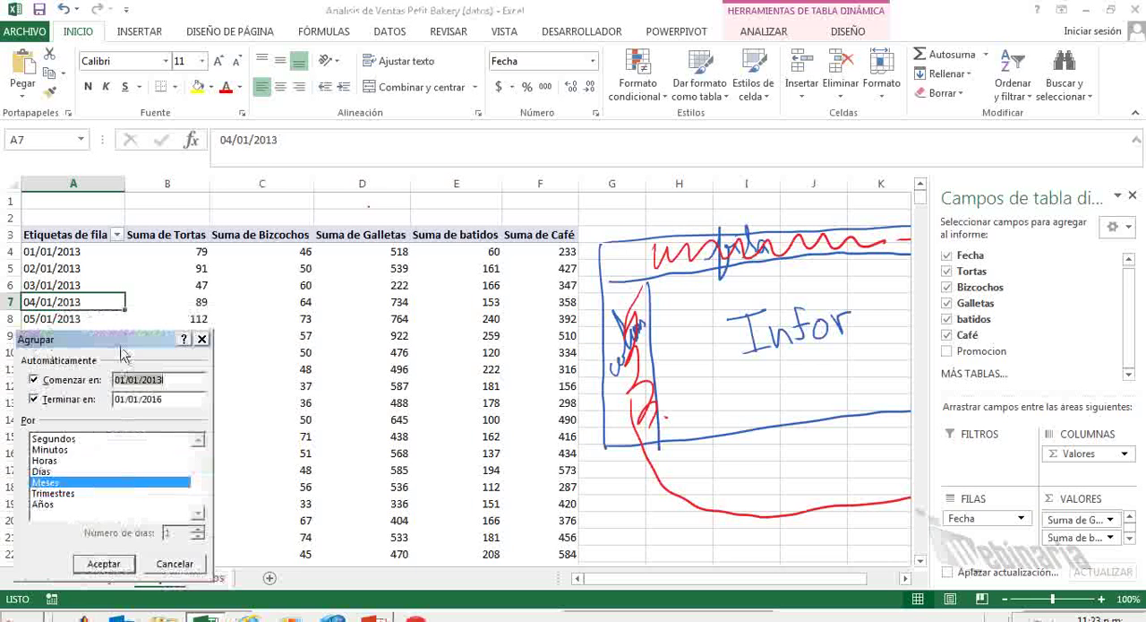
drag(123, 350, 337, 245)
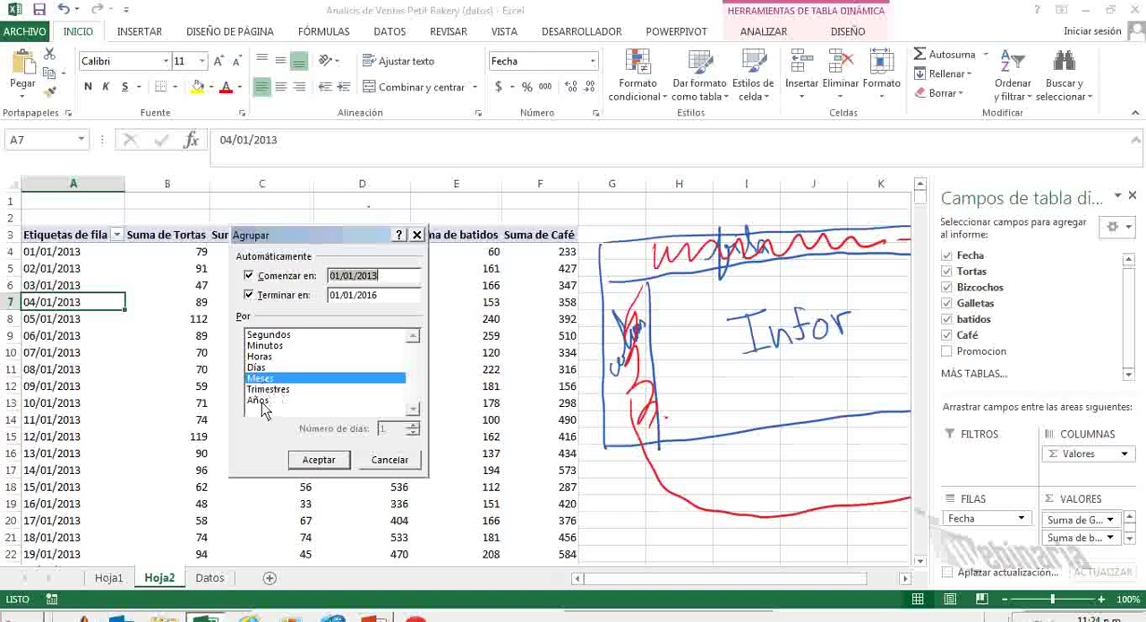
click(259, 402)
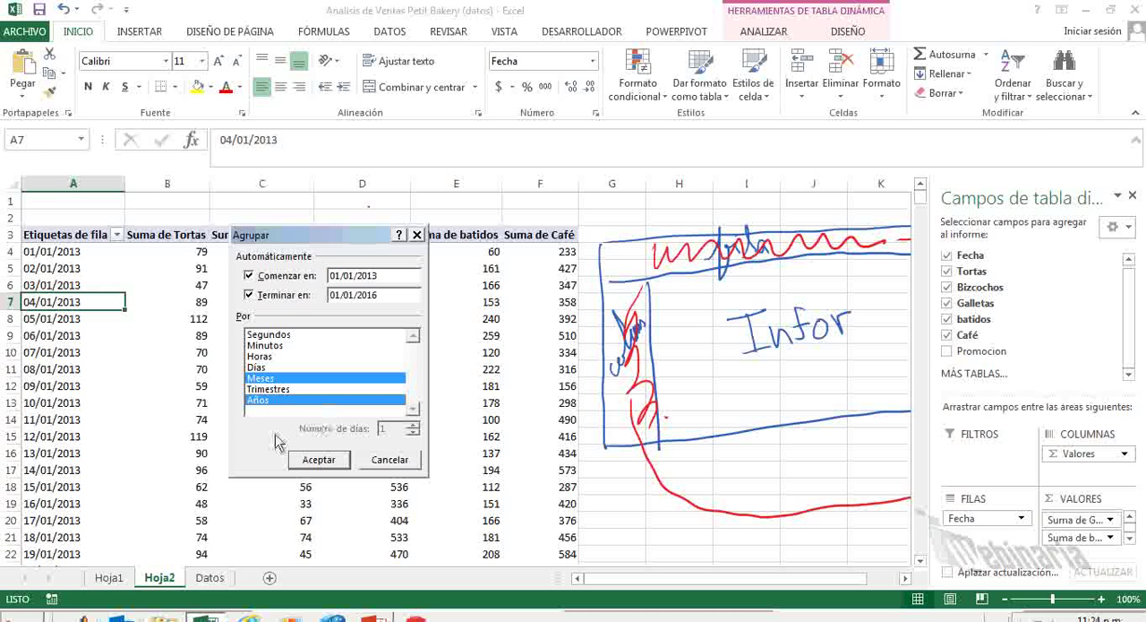
click(318, 460)
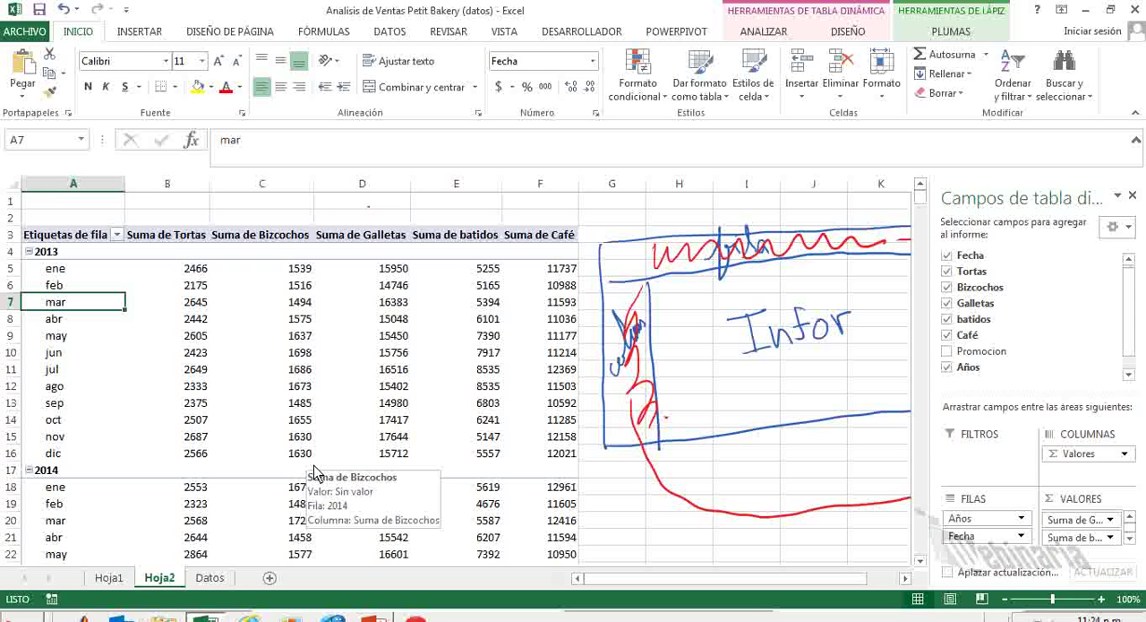
Insert a line pivot chart (Líneas) based on the grouped pivot table.
key(Right)
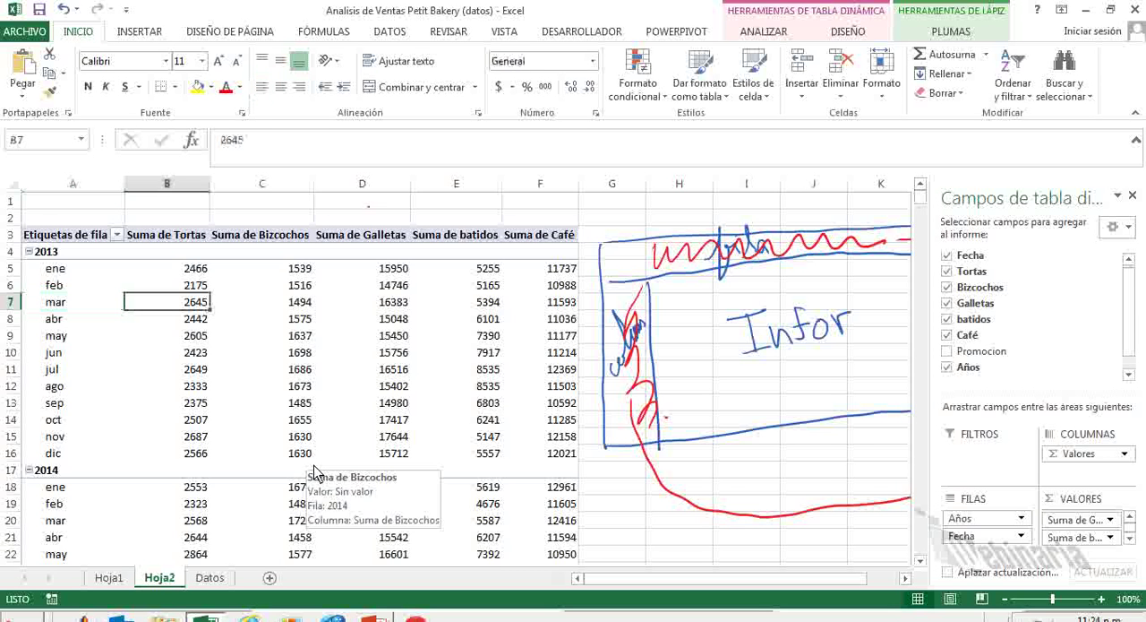
key(Up)
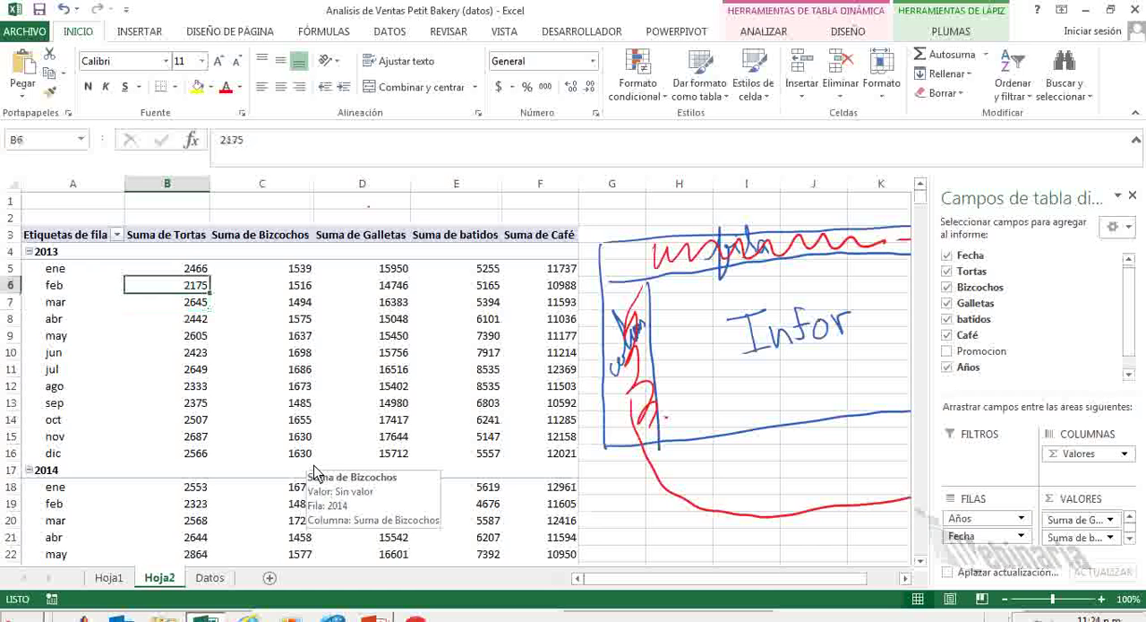
key(Up)
key(Up)
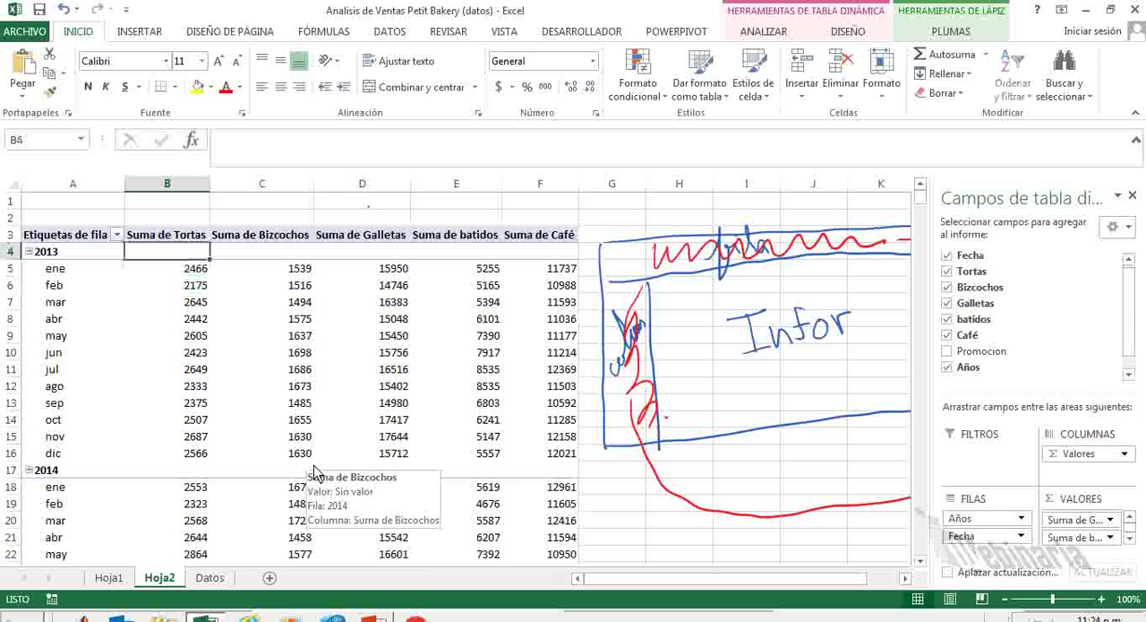
key(Left)
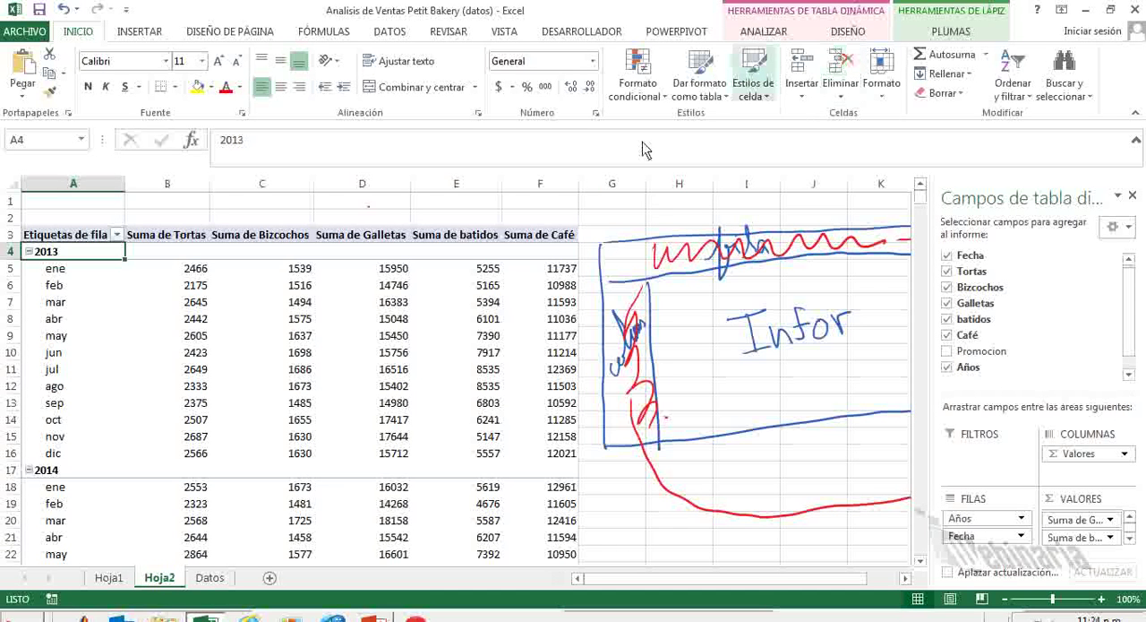
click(763, 33)
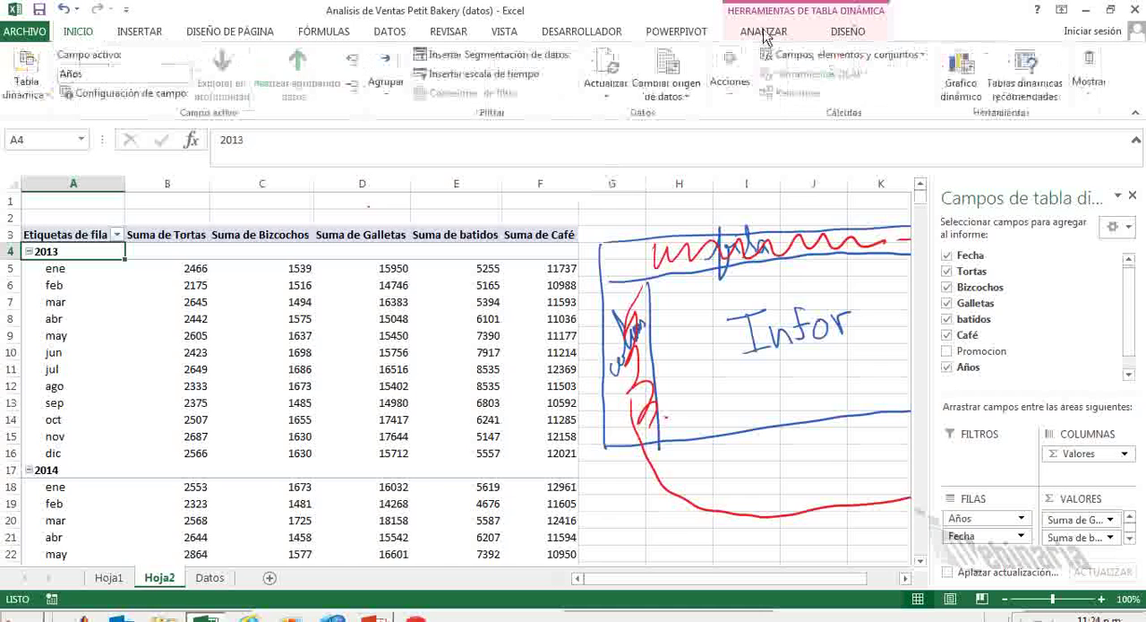
click(965, 90)
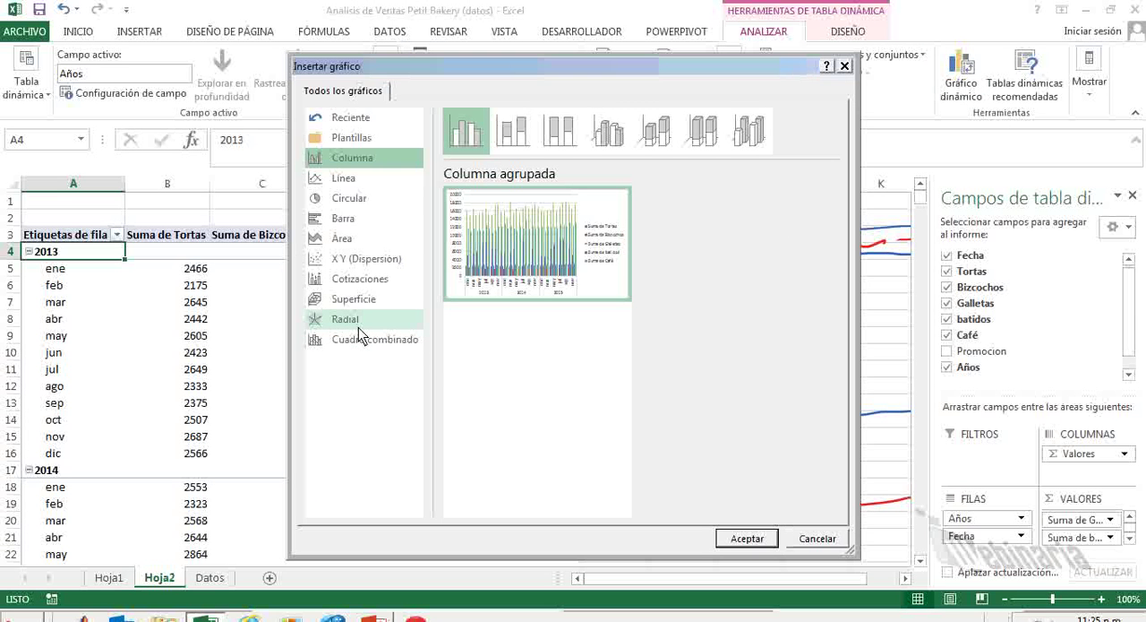
click(347, 177)
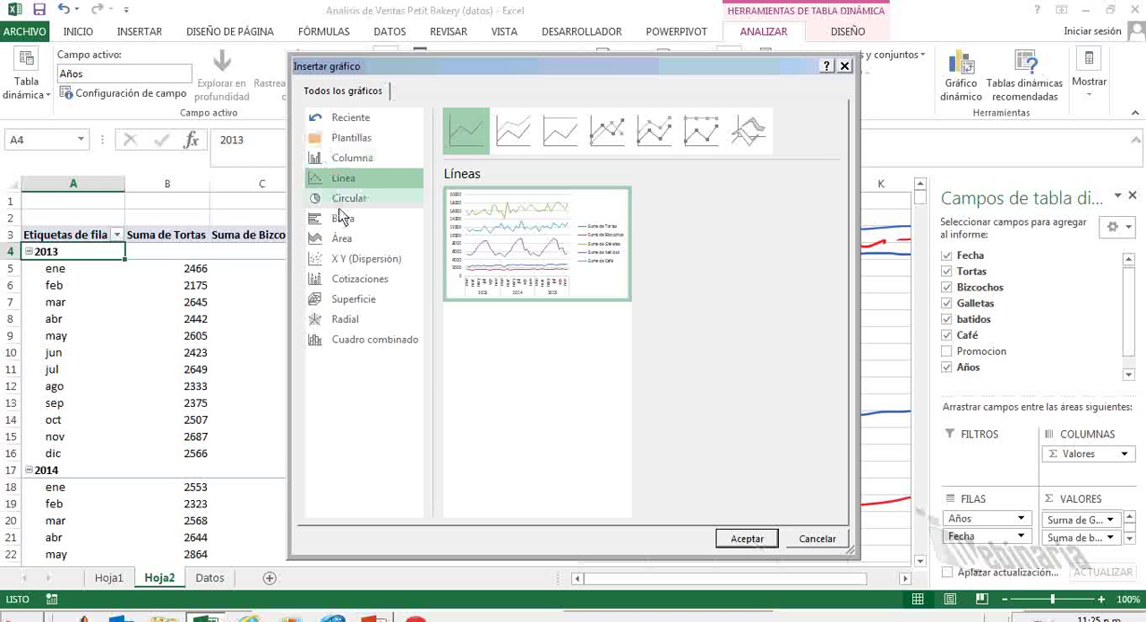
click(747, 538)
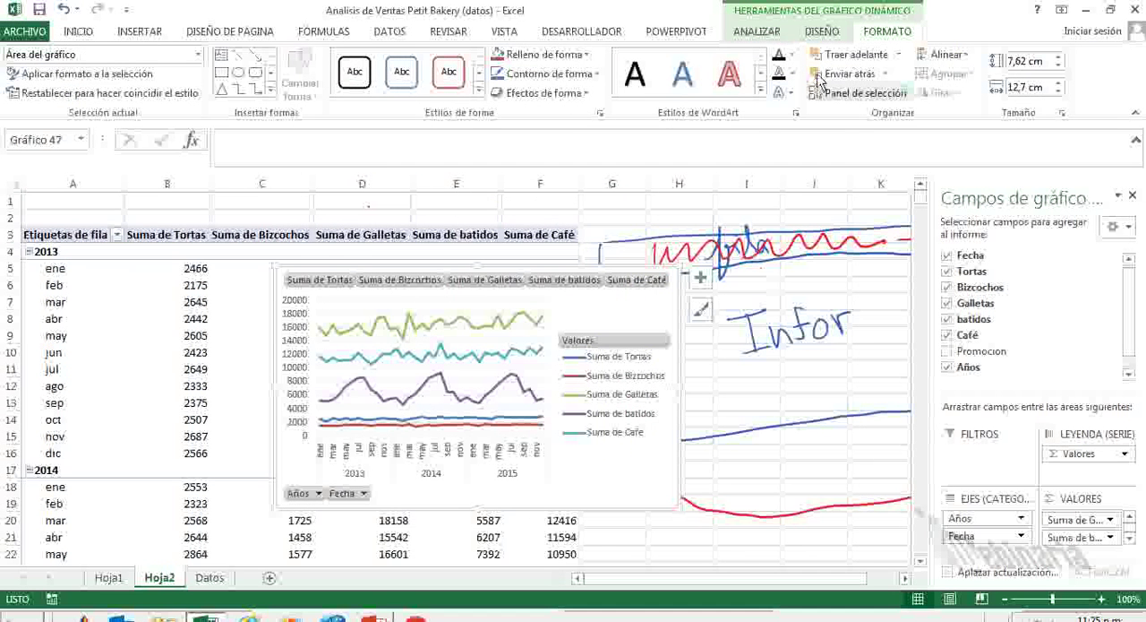
Move the pivot chart to a new sheet named "Periodicidad (estacionalidad)".
right_click(665, 314)
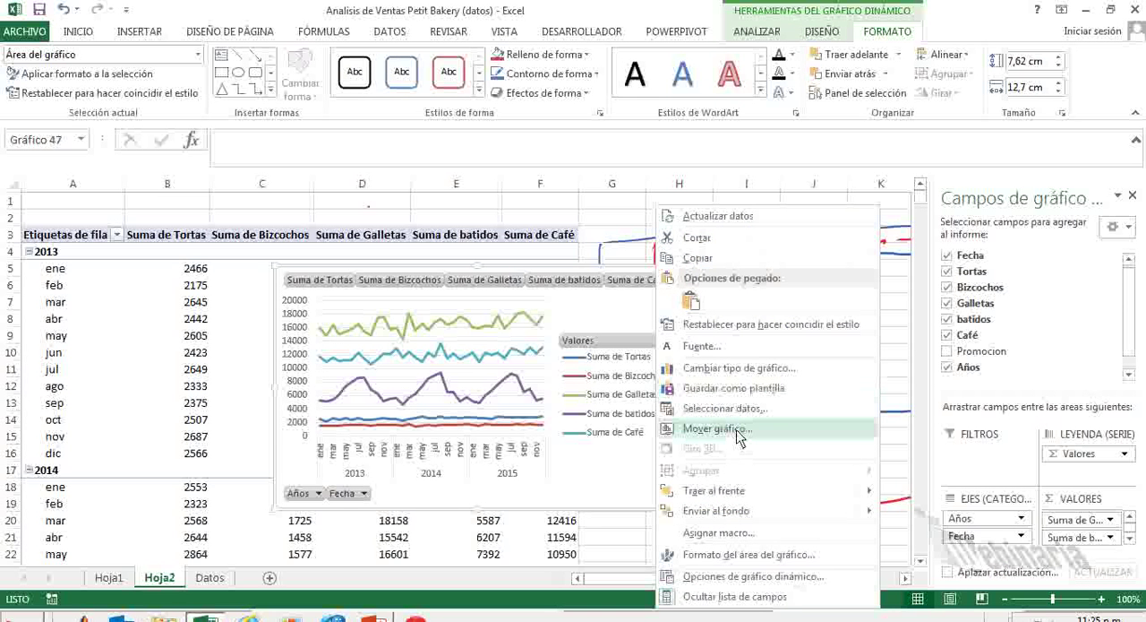
click(739, 433)
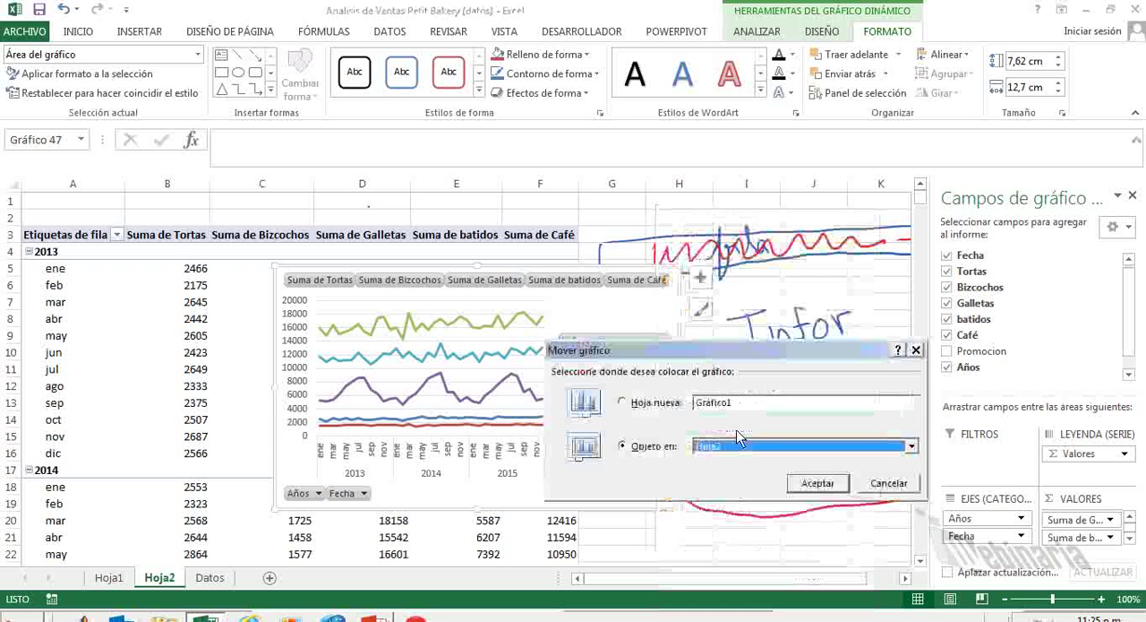
click(627, 404)
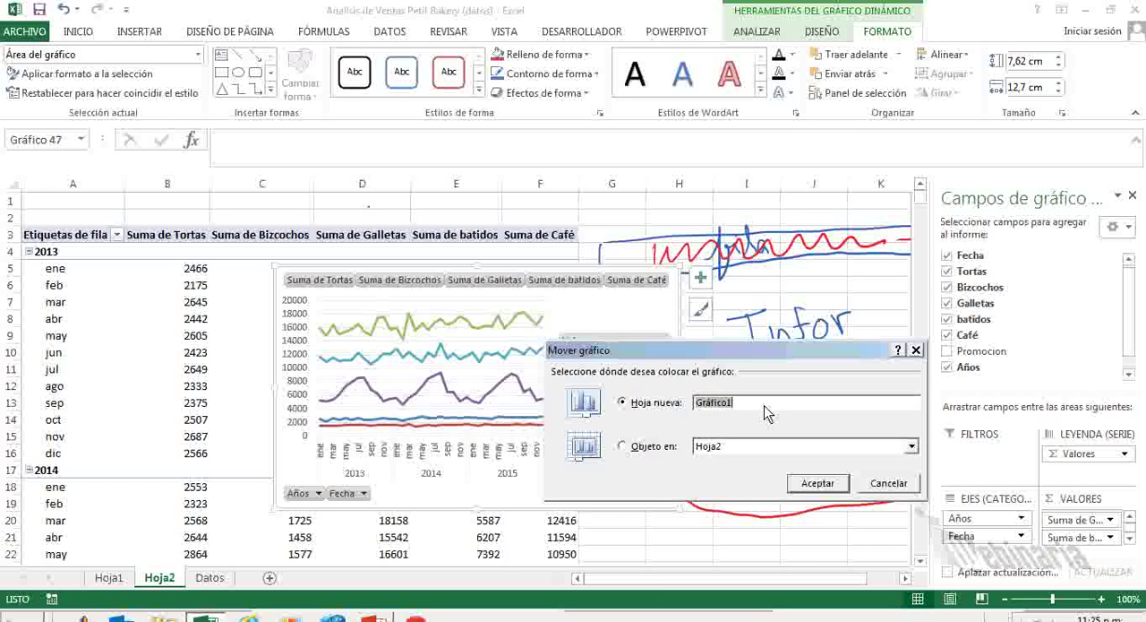
text(Perio)
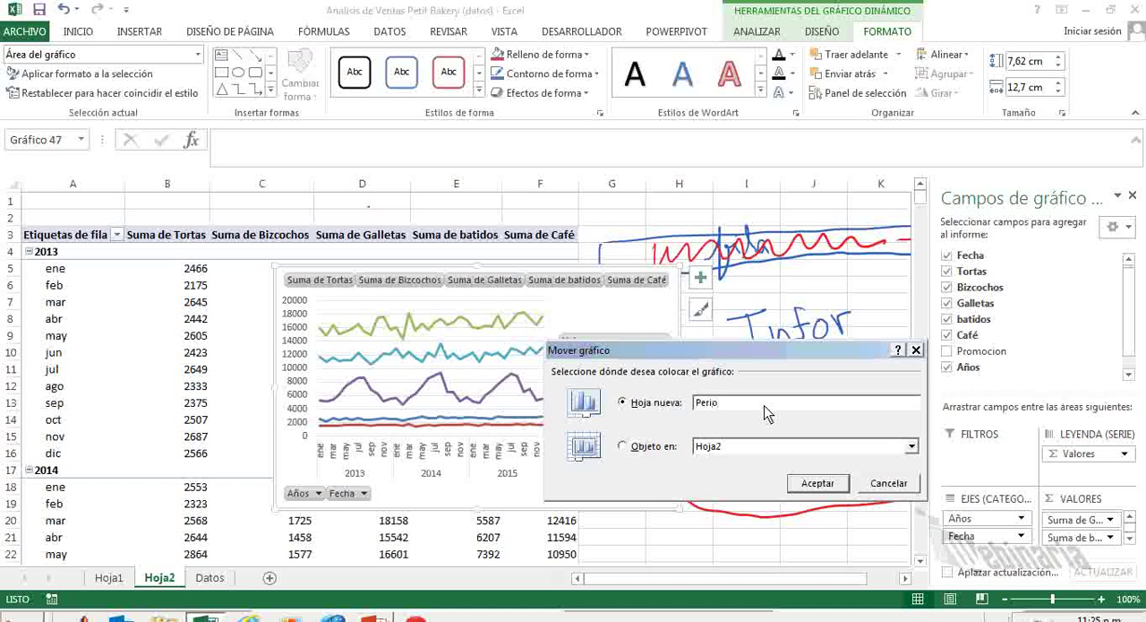
text(dicidad (estacionalidad)
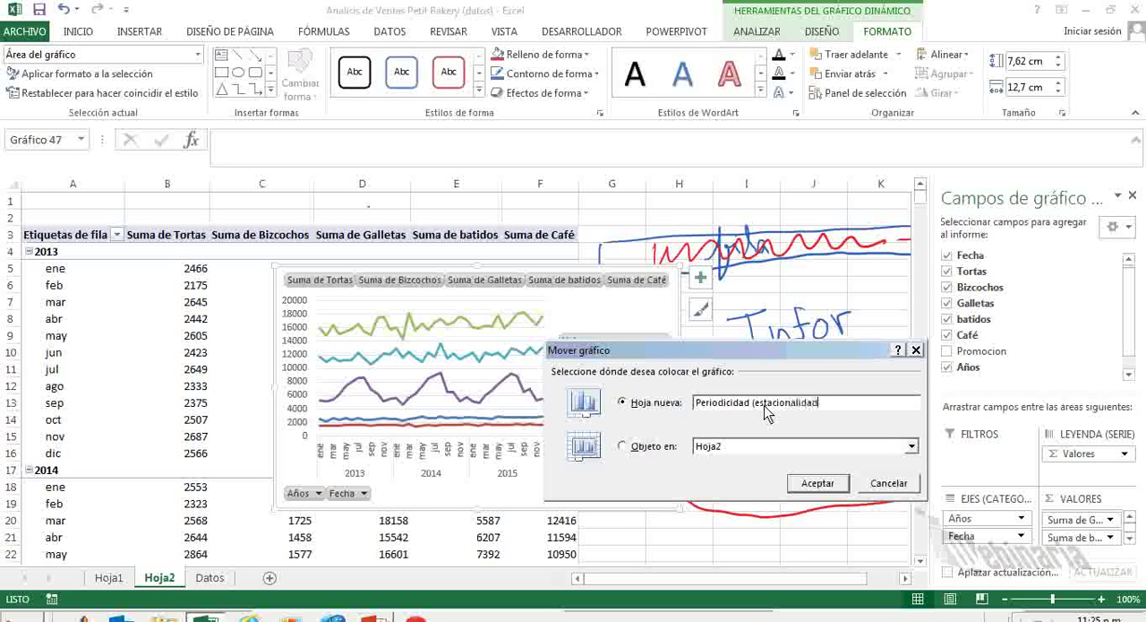
text())
click(819, 481)
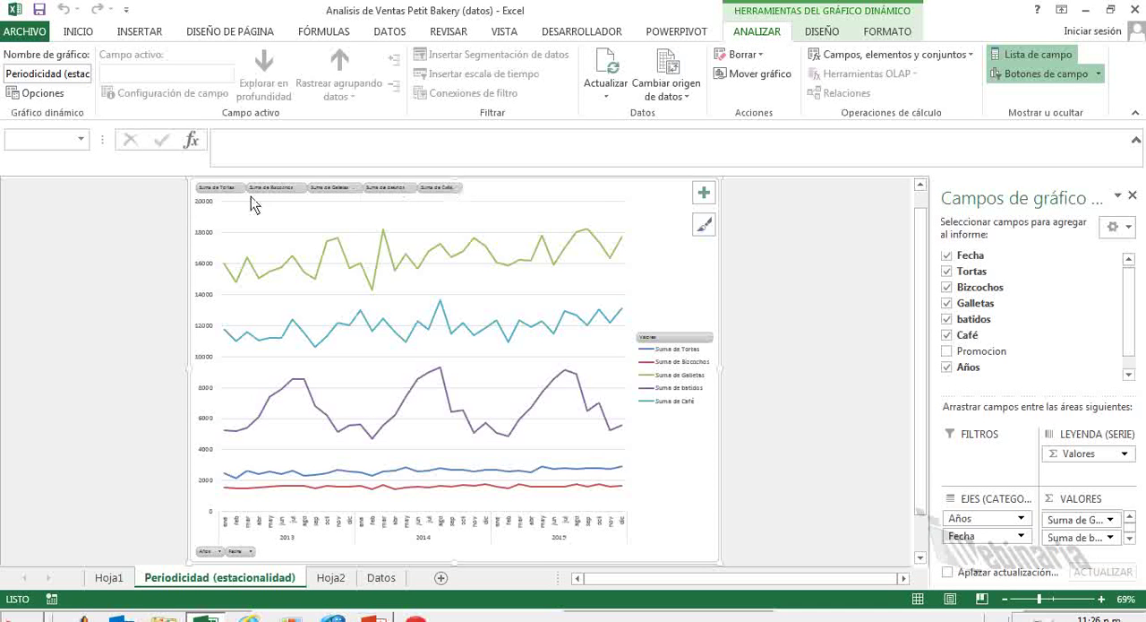
Hide all field buttons on the pivot chart.
right_click(511, 195)
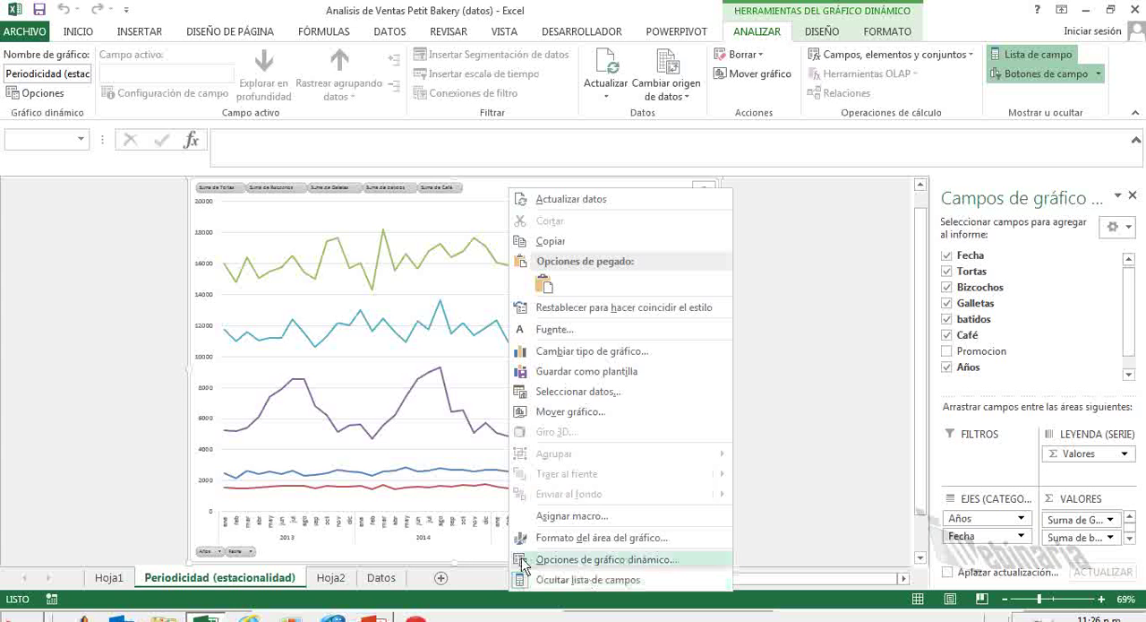
right_click(237, 552)
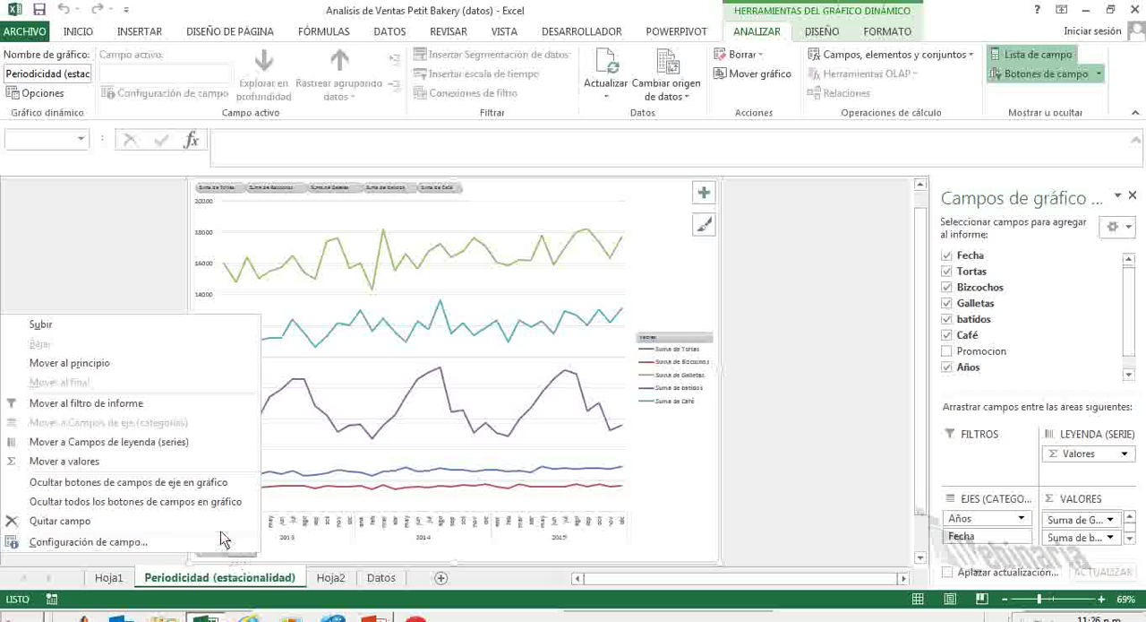
click(221, 505)
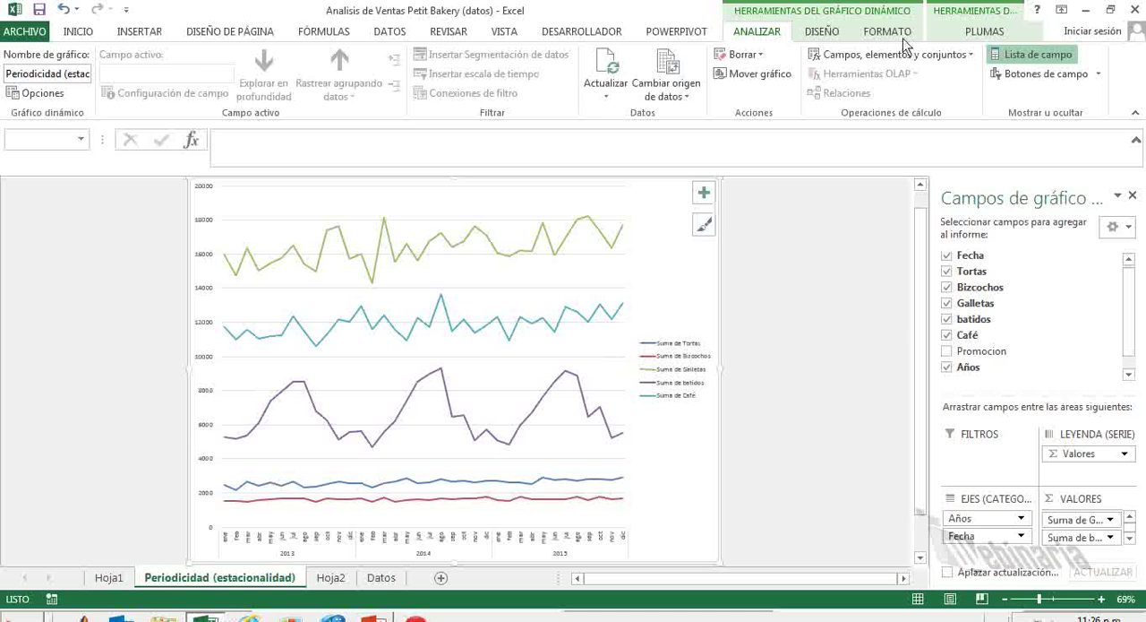
Mark the mid-year peaks of the batidos line in 2013, 2014 and 2015 with short blue ink strokes.
click(983, 32)
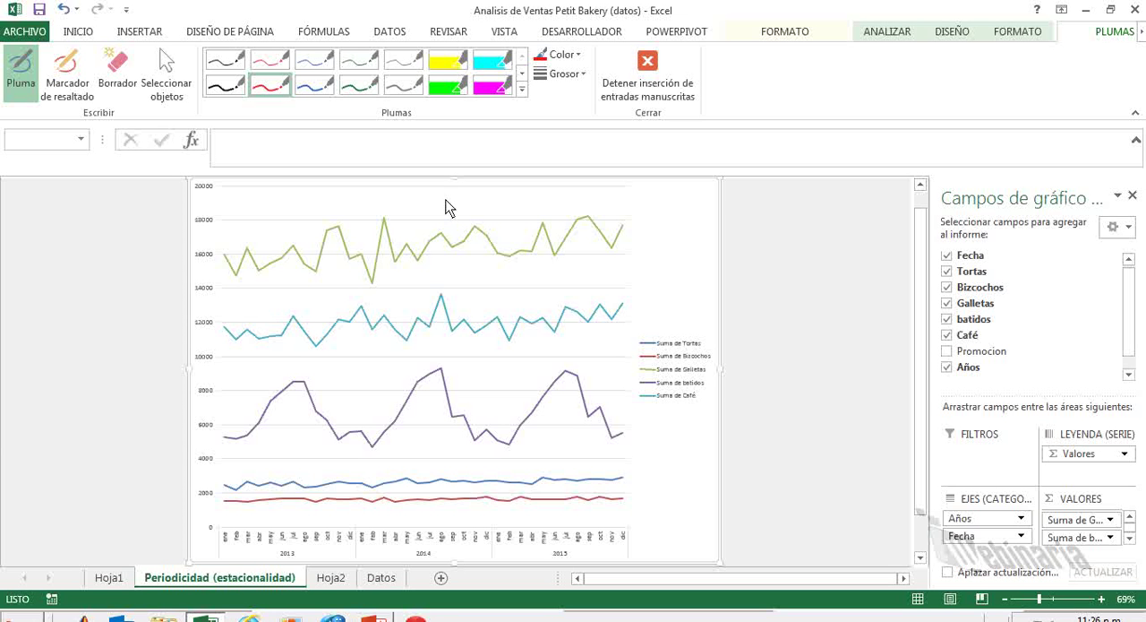
click(315, 87)
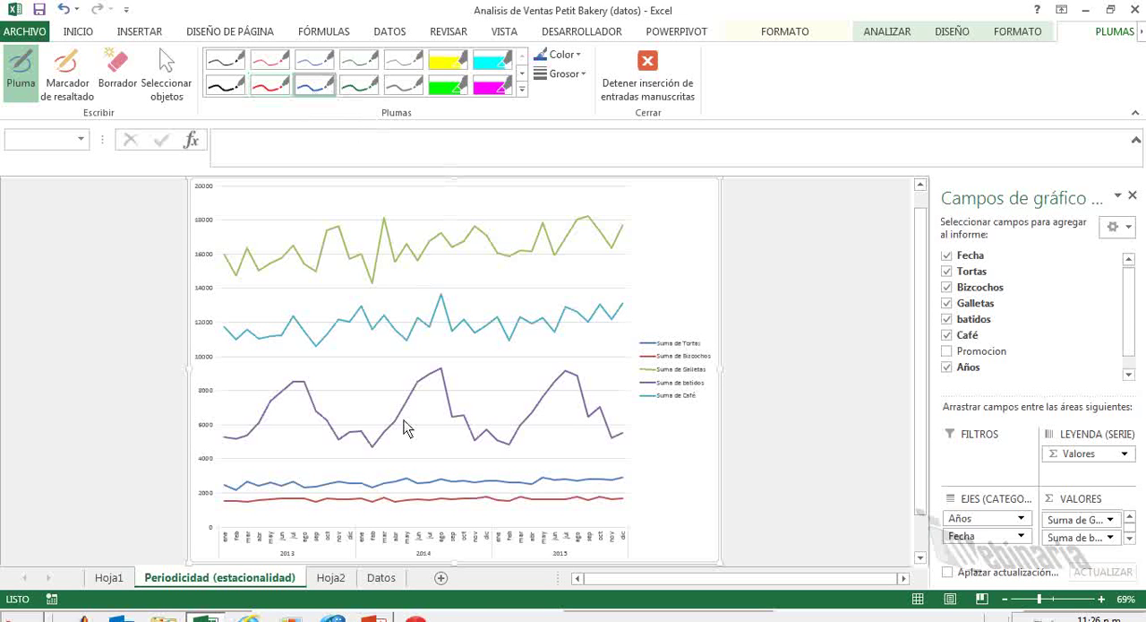
mouse_move(298, 385)
mouse_down()
mouse_move(319, 414)
mouse_move(296, 394)
mouse_up()
drag(437, 369, 438, 382)
drag(569, 371, 571, 385)
Draw blue vertical lines from the three batidos peaks to the axis and link them above, handwriting "anual" between the first two.
mouse_move(300, 524)
mouse_down()
mouse_move(299, 401)
mouse_move(302, 481)
mouse_move(302, 440)
mouse_up()
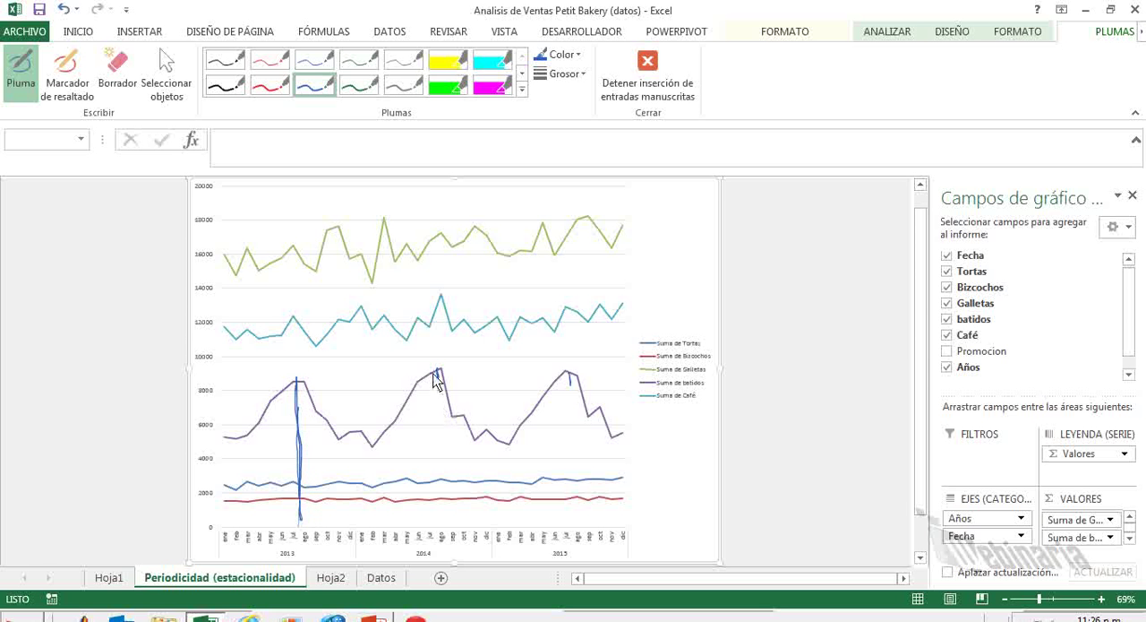
drag(434, 371, 433, 421)
mouse_move(439, 536)
mouse_down()
mouse_move(436, 376)
mouse_move(439, 524)
mouse_up()
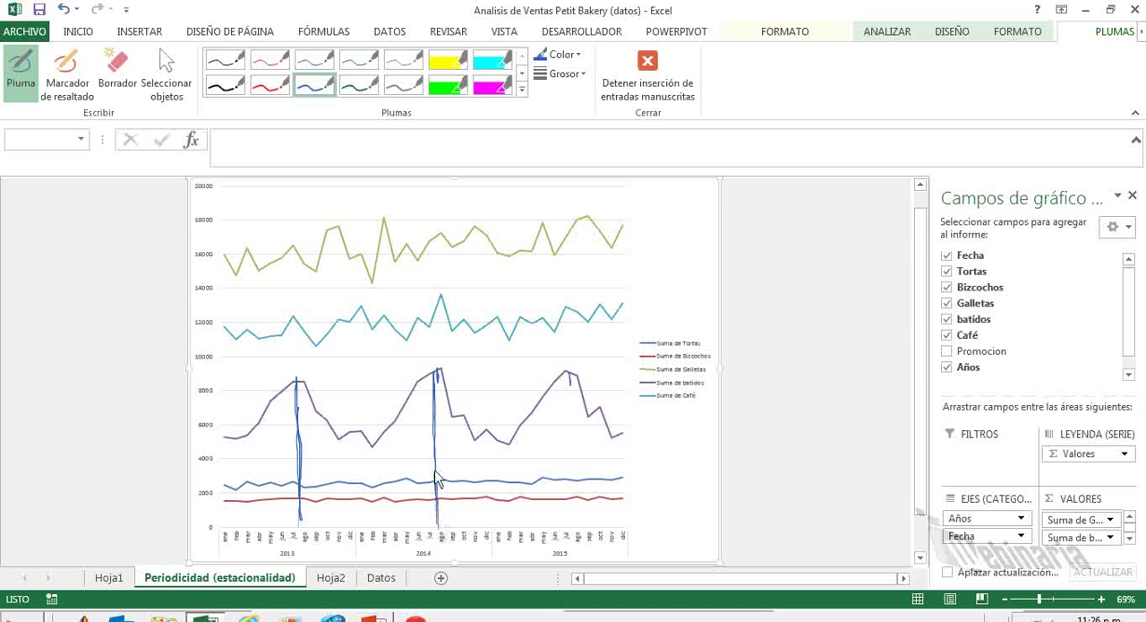
mouse_move(571, 375)
mouse_down()
mouse_move(573, 537)
mouse_move(573, 412)
mouse_move(573, 452)
mouse_up()
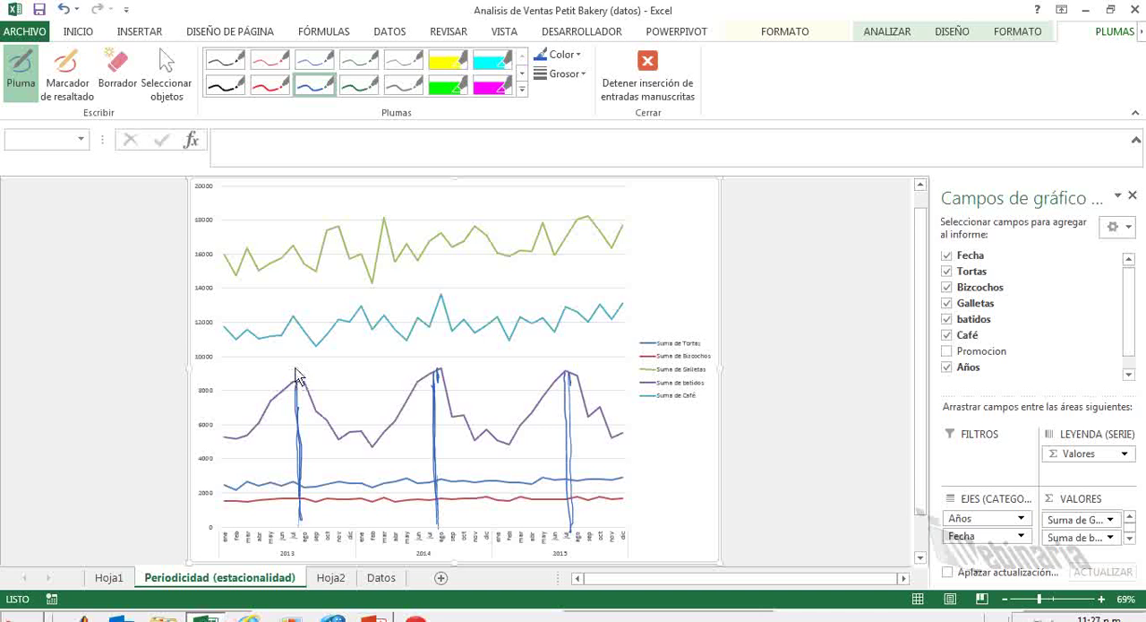
drag(295, 364, 343, 366)
mouse_move(374, 368)
mouse_down()
mouse_move(379, 358)
mouse_move(391, 372)
mouse_move(565, 350)
mouse_move(566, 385)
mouse_up()
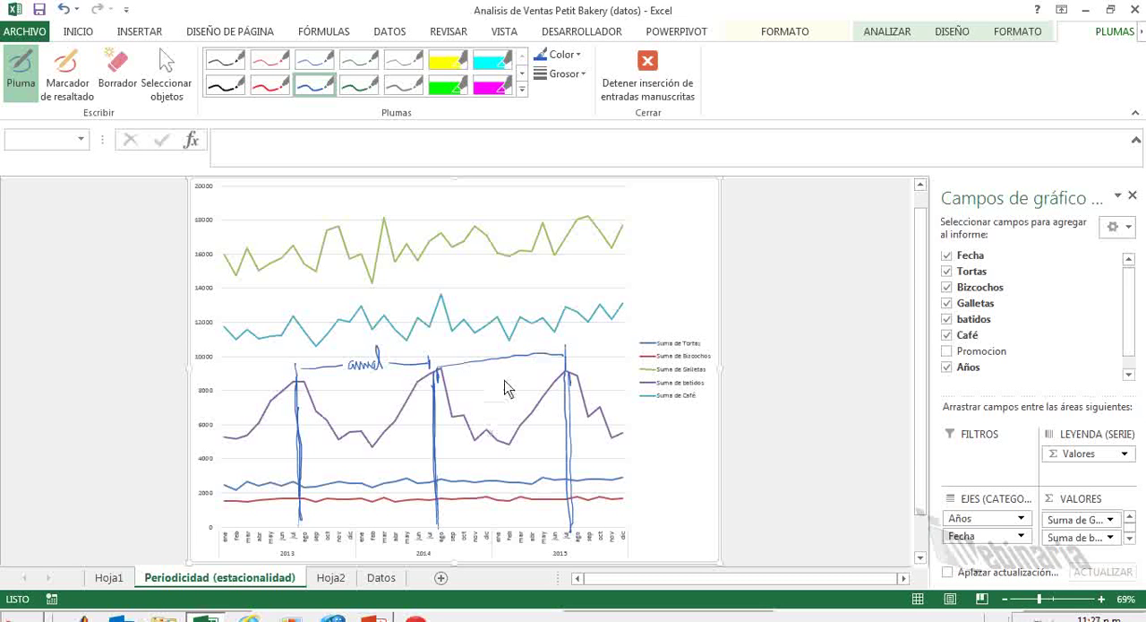
Draw a blue ink bracket with an arrow mark joining the 2015 ends of the Galletas and Café lines.
drag(621, 234, 634, 204)
mouse_move(632, 293)
mouse_down()
mouse_move(638, 306)
mouse_move(659, 278)
mouse_up()
mouse_move(632, 217)
mouse_down()
mouse_move(651, 198)
mouse_move(662, 280)
mouse_up()
drag(655, 230, 661, 238)
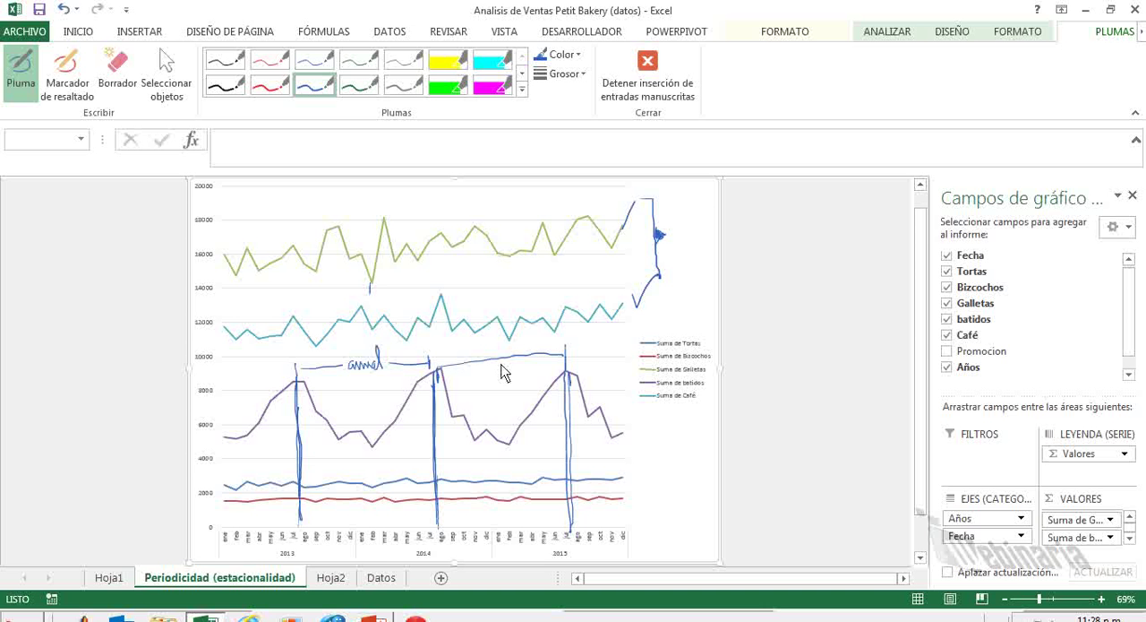
Draw a blue vertical line at early 2015 up to the Galletas line and circle that line's lows in early 2014 and early 2015.
drag(504, 477, 503, 262)
drag(522, 248, 521, 251)
mouse_move(375, 264)
mouse_down()
mouse_move(362, 285)
mouse_move(376, 266)
mouse_up()
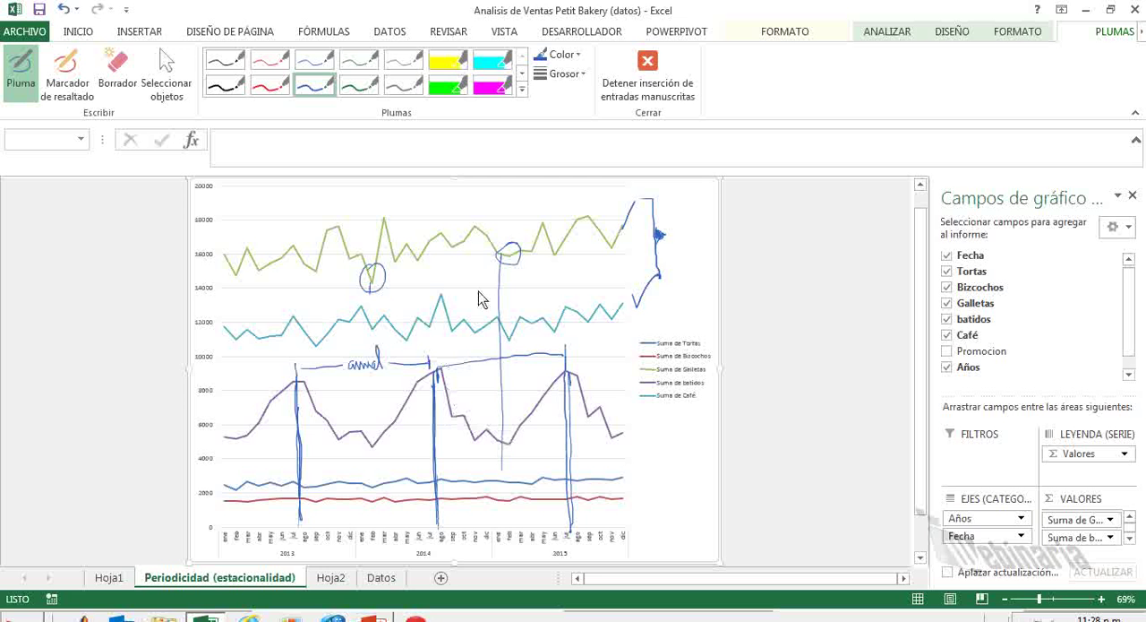
Stop inking and select the Suma de Tortas line in the chart.
drag(658, 234, 663, 238)
key(Escape)
click(615, 481)
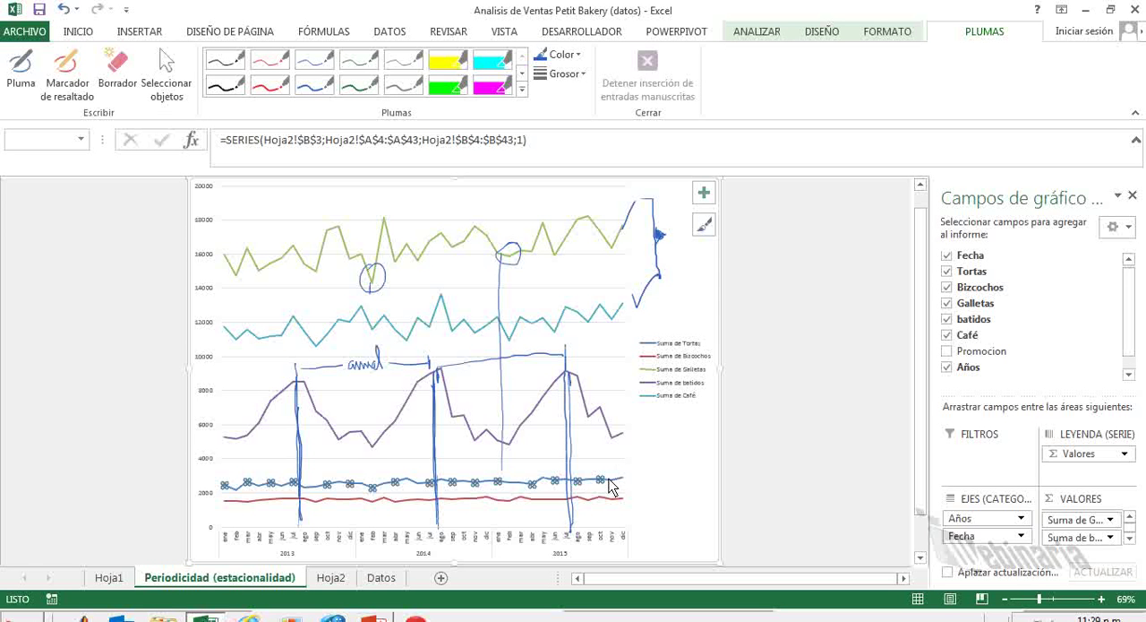
Plot the Suma de Tortas series on the secondary axis and close the series formatting options.
right_click(603, 485)
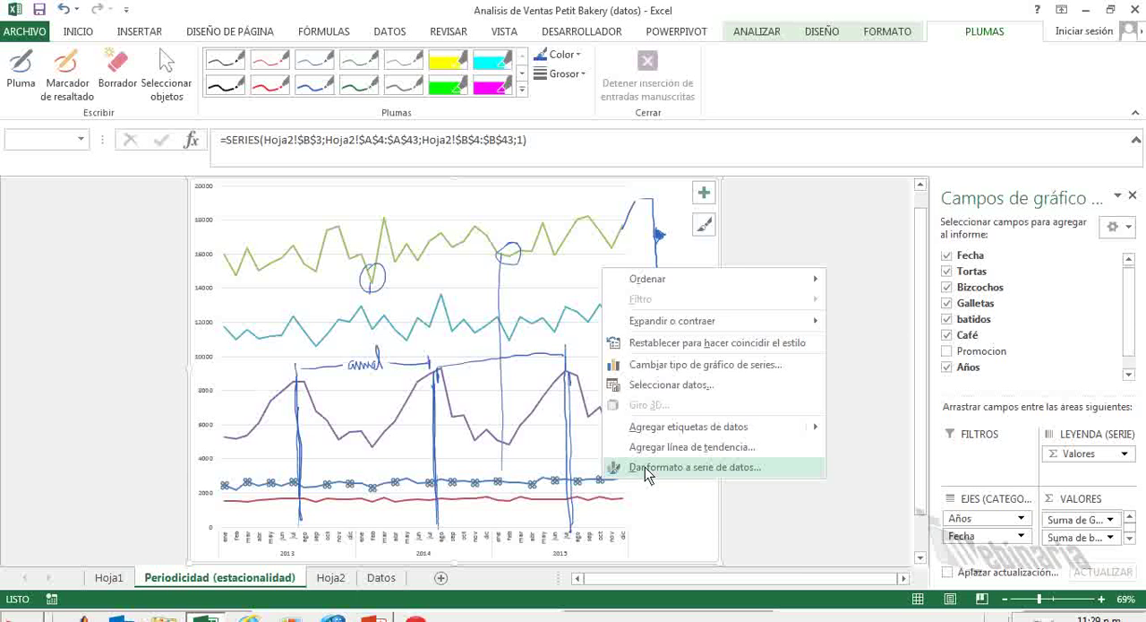
click(645, 471)
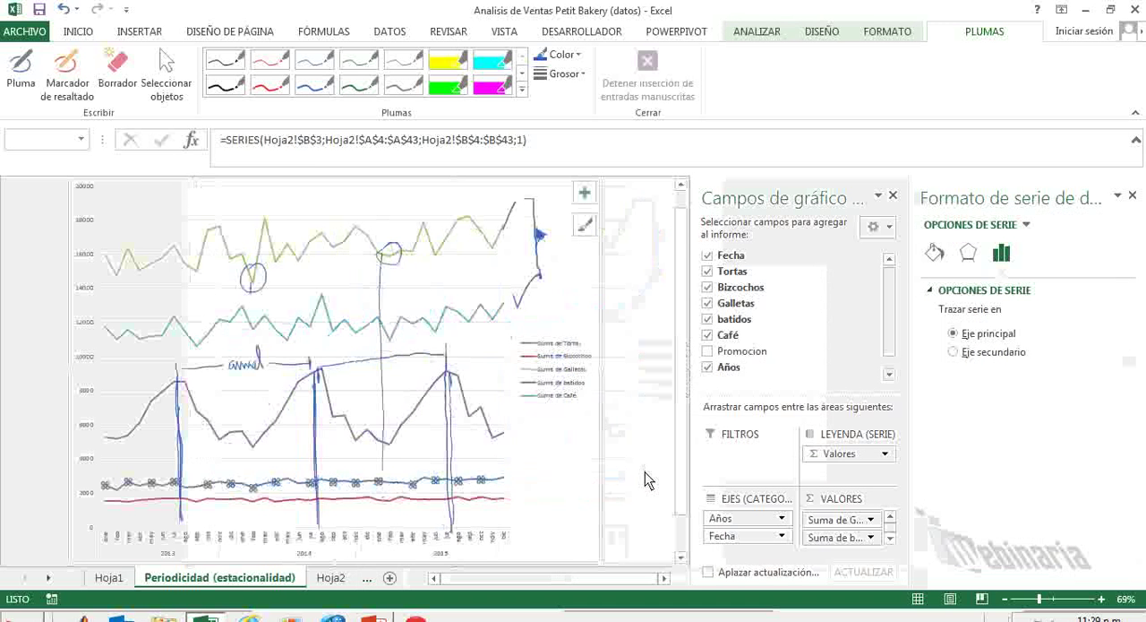
click(954, 352)
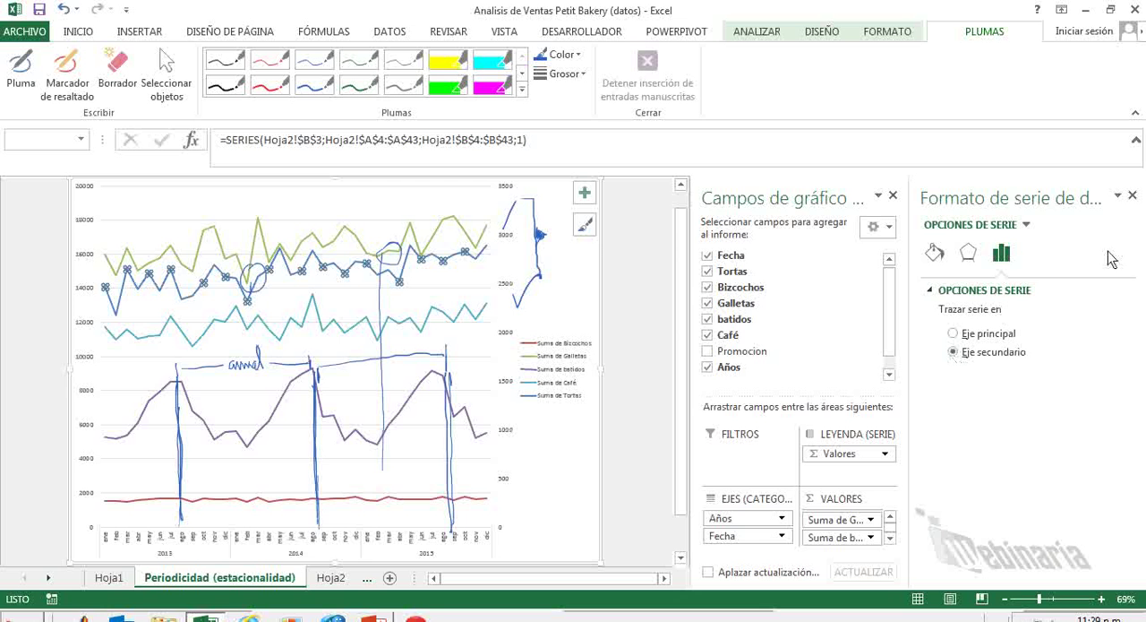
click(1132, 195)
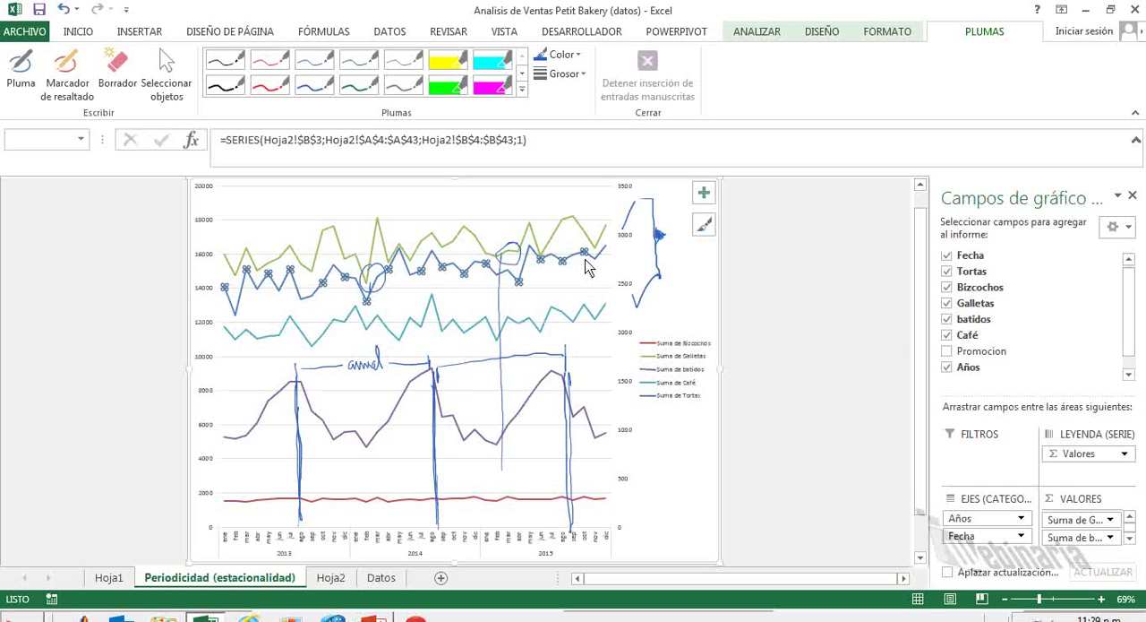
click(695, 311)
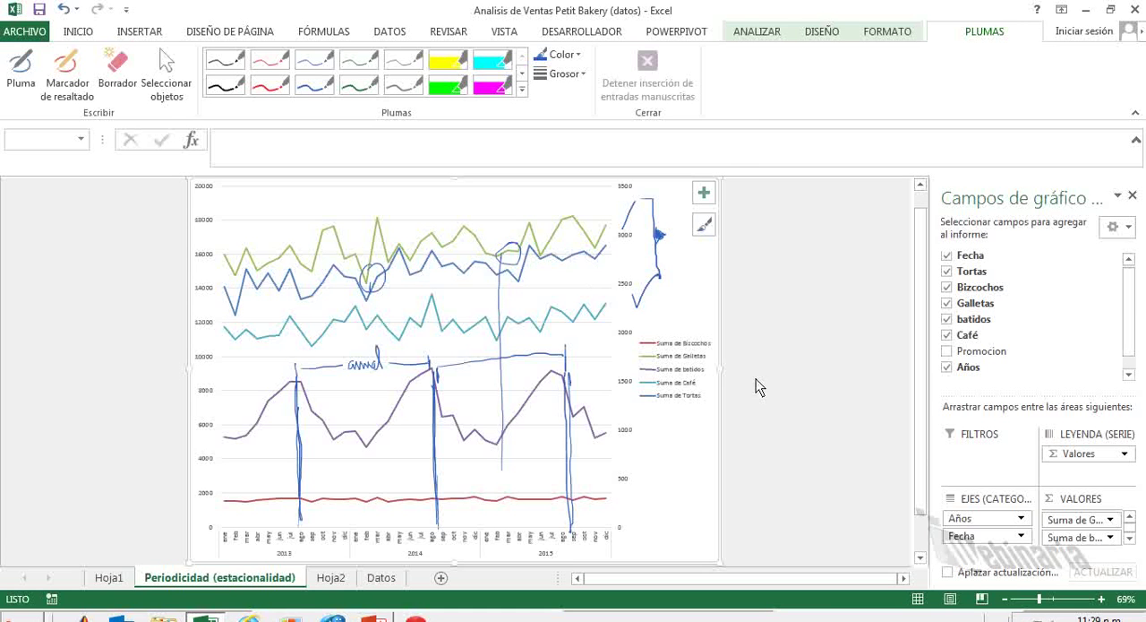
click(704, 192)
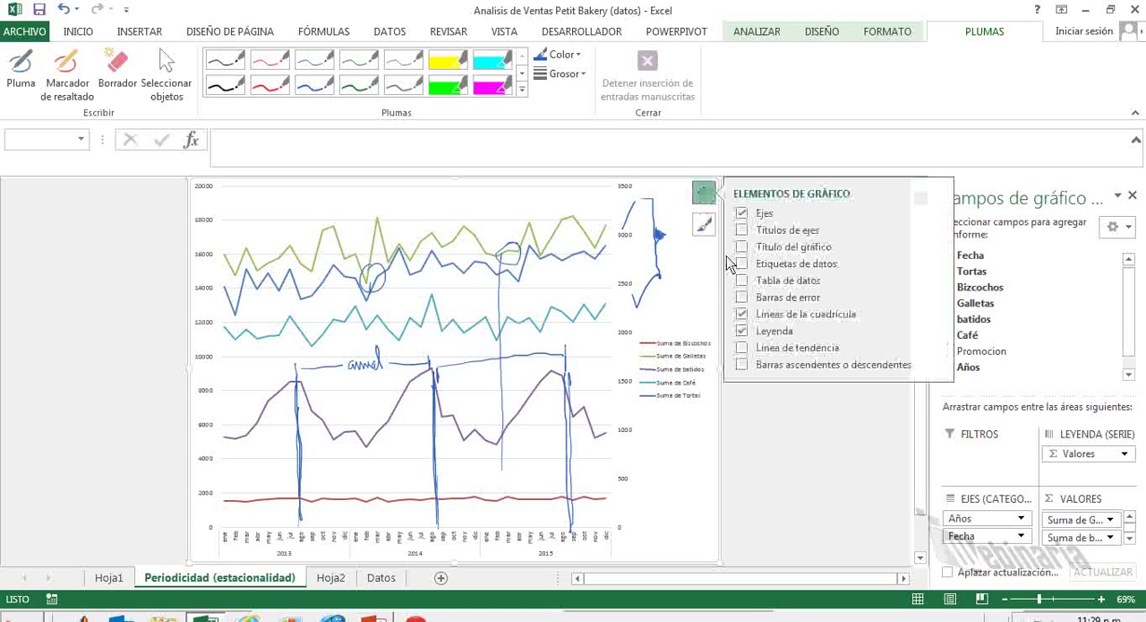
click(794, 466)
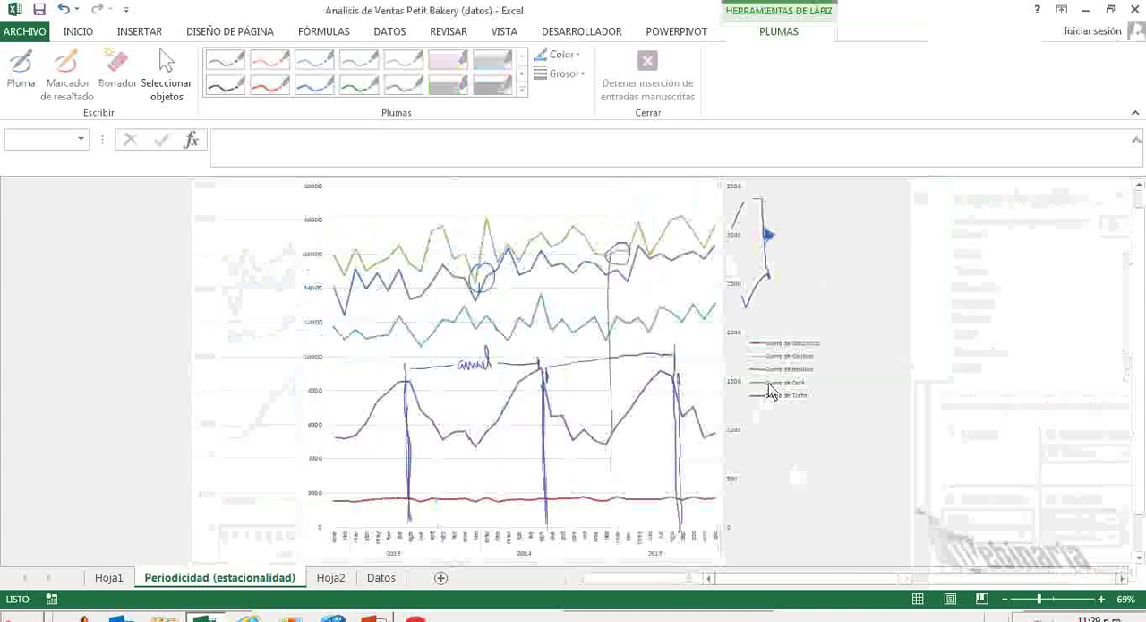
click(806, 282)
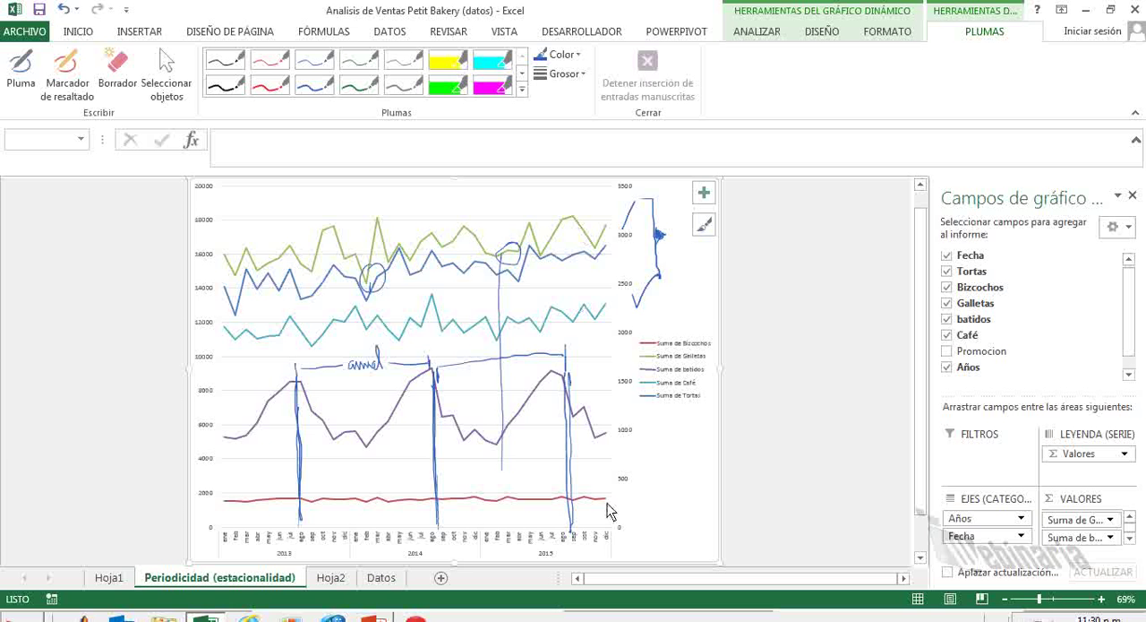
Plot the Suma de Bizcochos series on the secondary axis, close its formatting options and deselect the series.
click(541, 501)
right_click(541, 500)
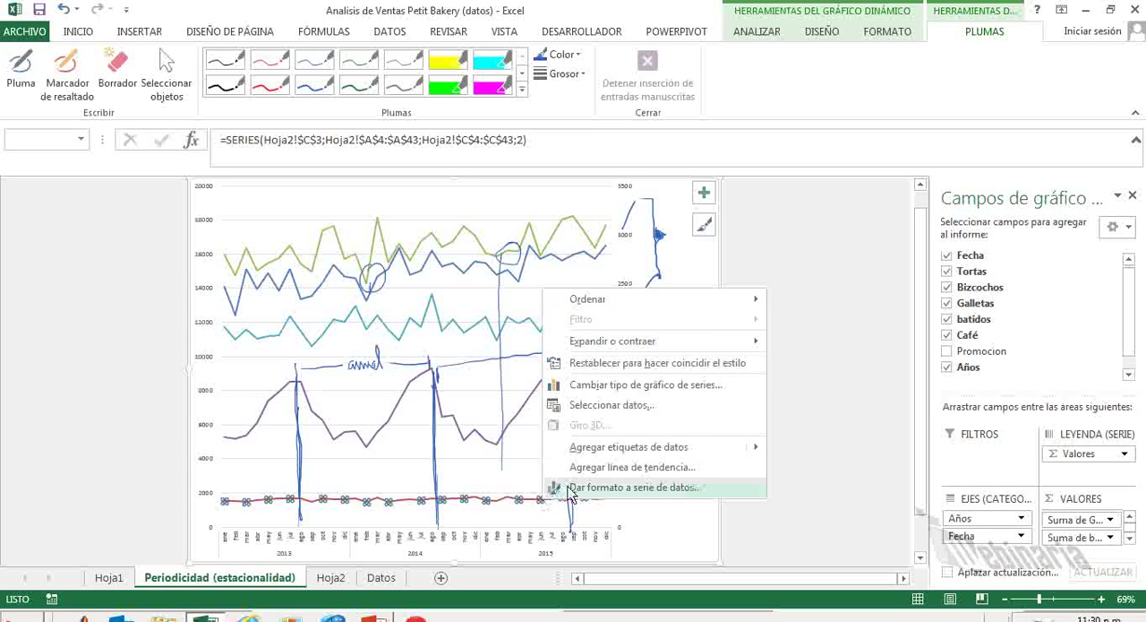
click(566, 493)
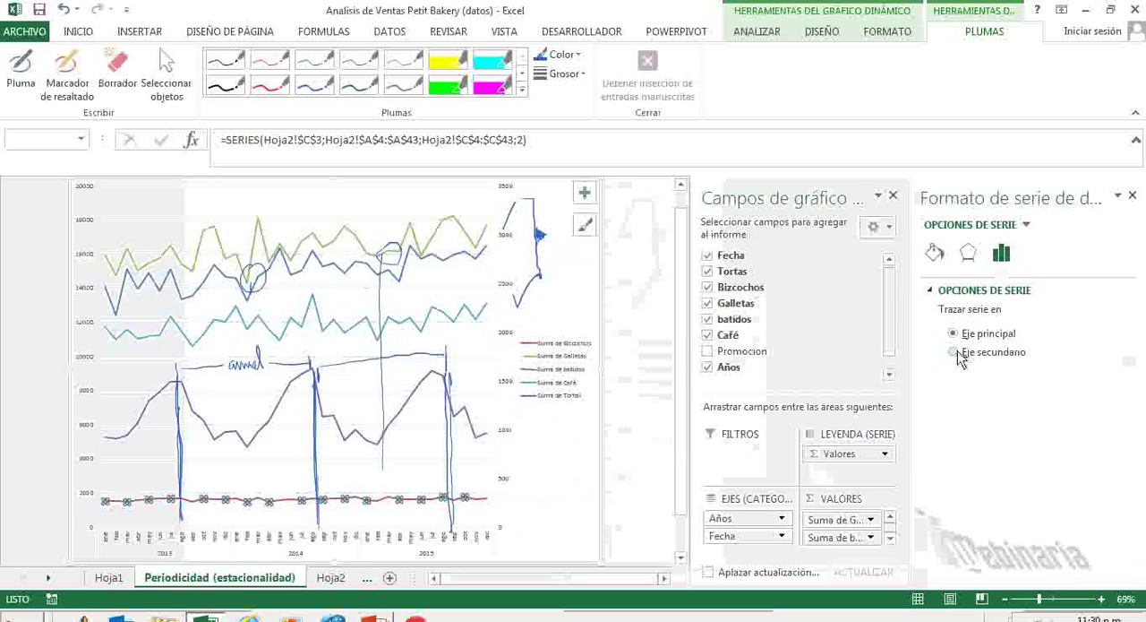
click(955, 352)
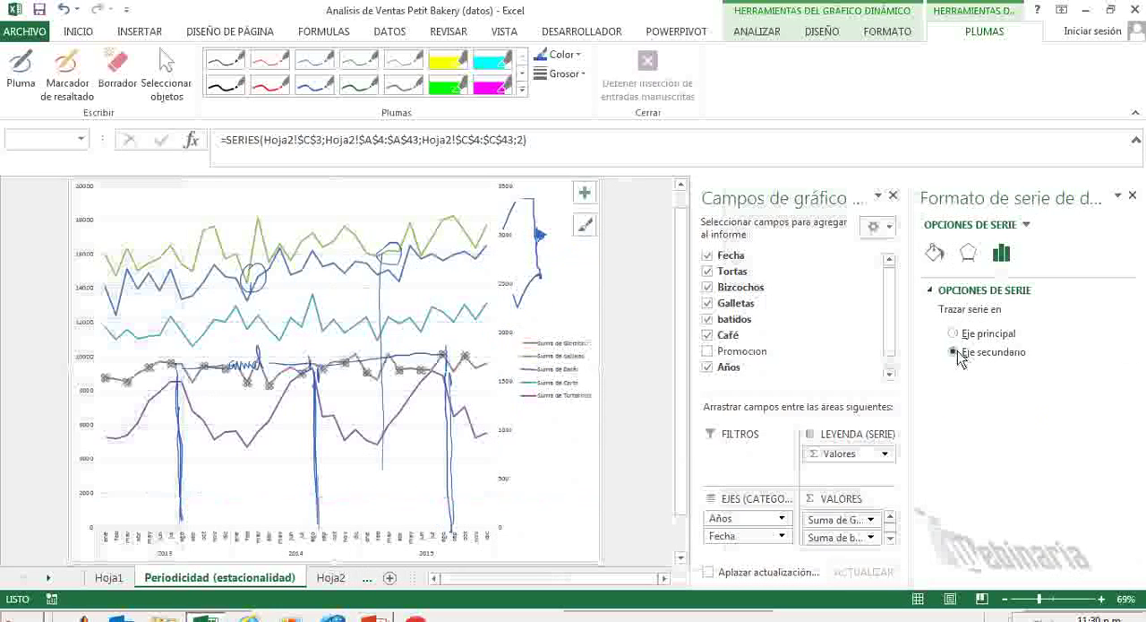
click(1133, 195)
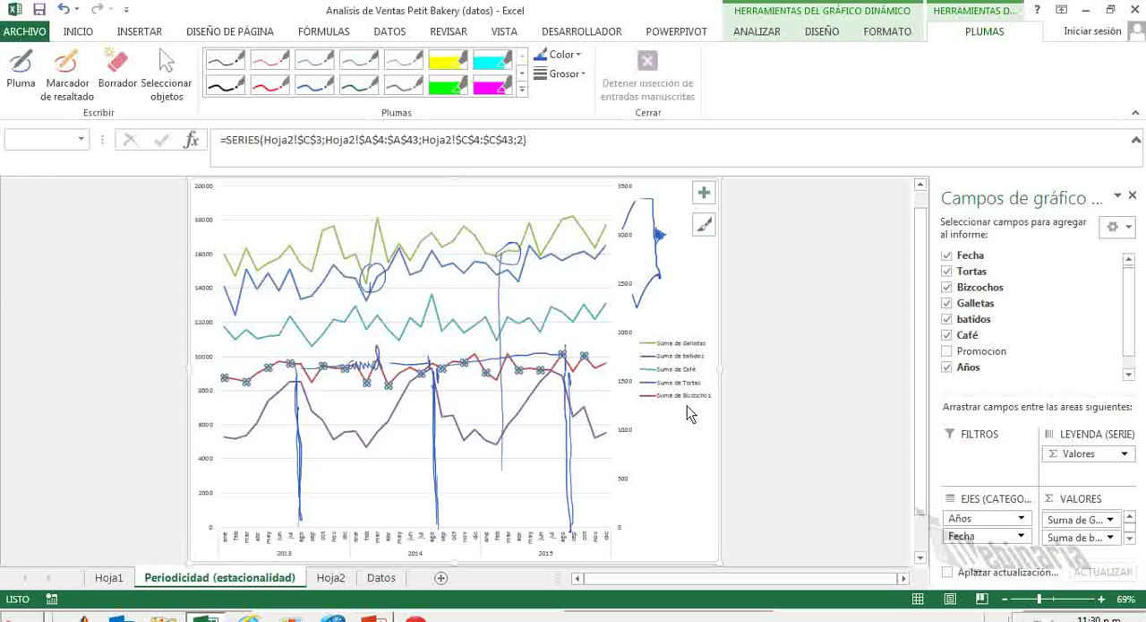
click(678, 450)
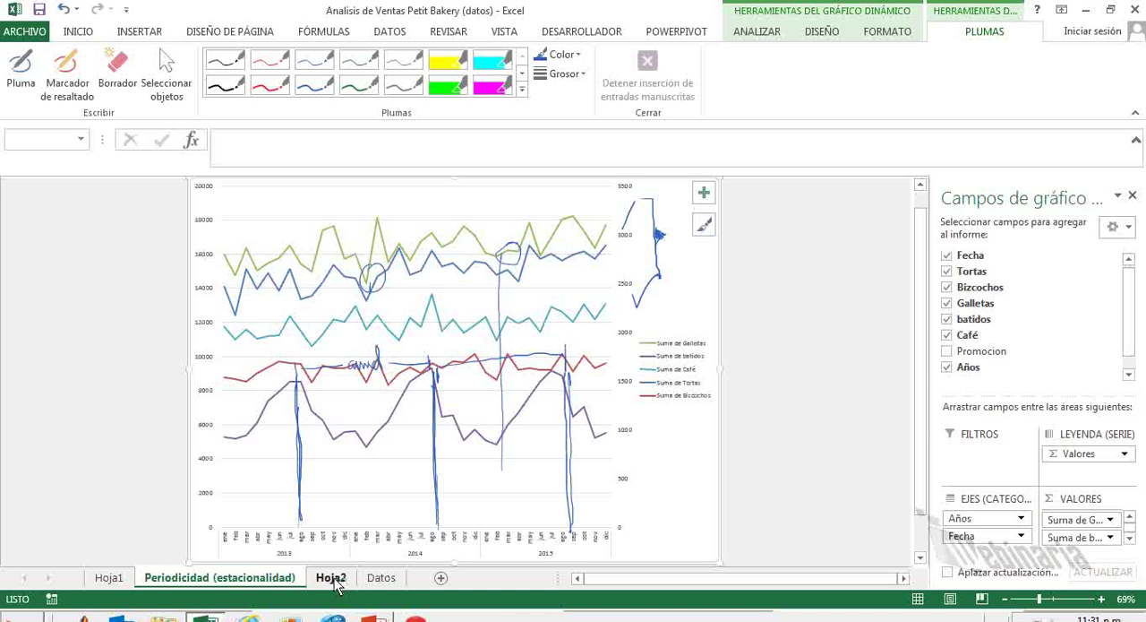
Add the column header "Dia" in cell I4 of the Datos sheet, beside Promocion.
click(380, 578)
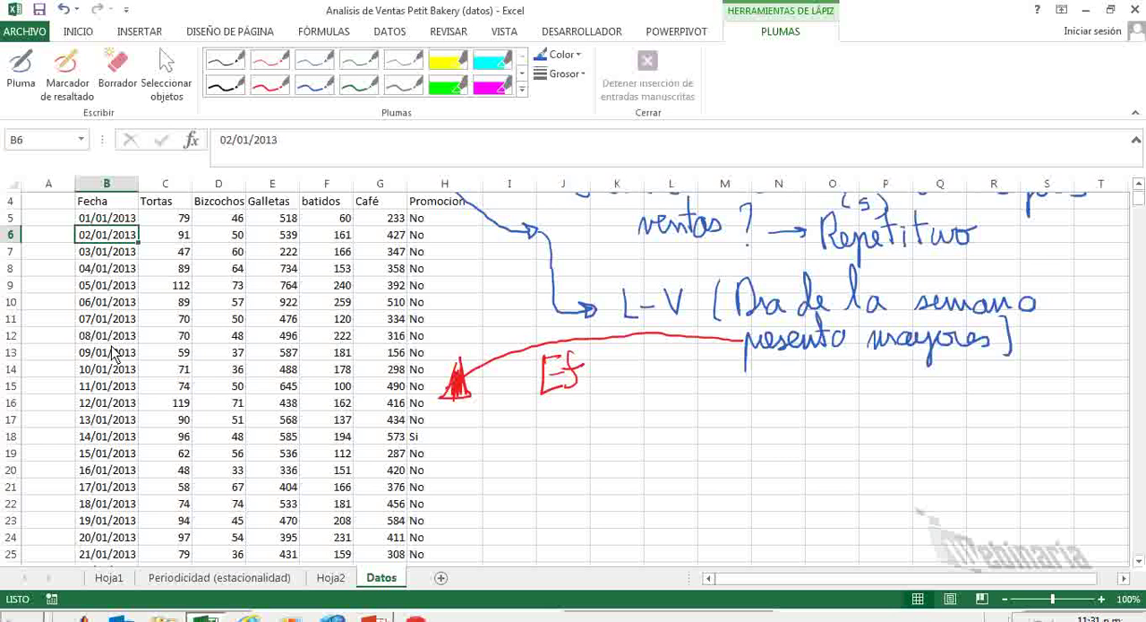
click(512, 206)
text(Di)
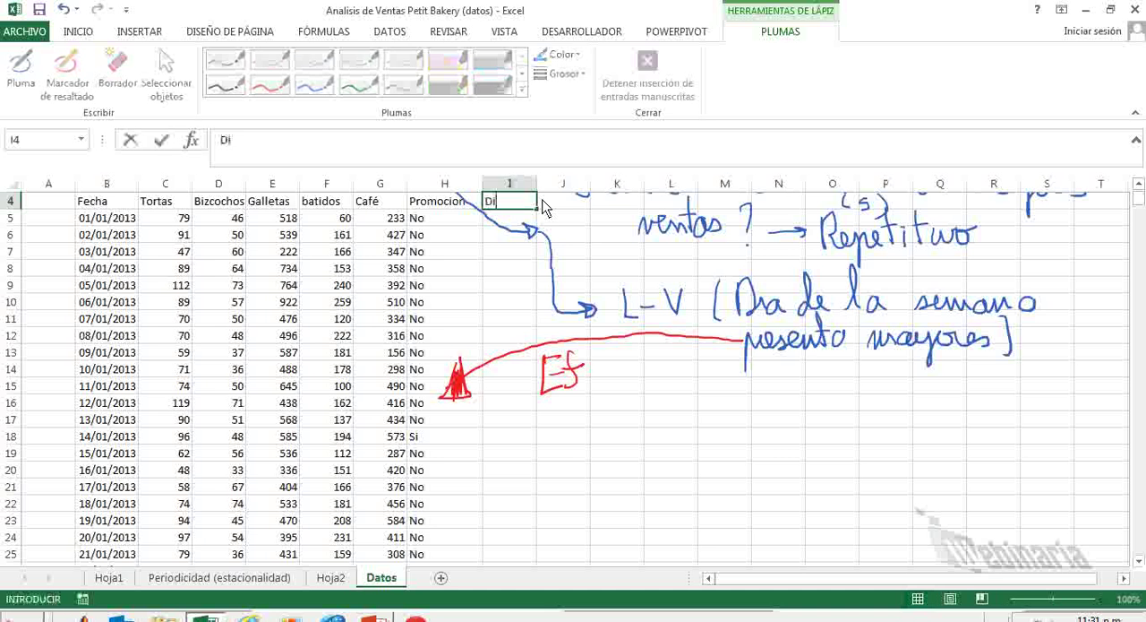
text(a)
key(Return)
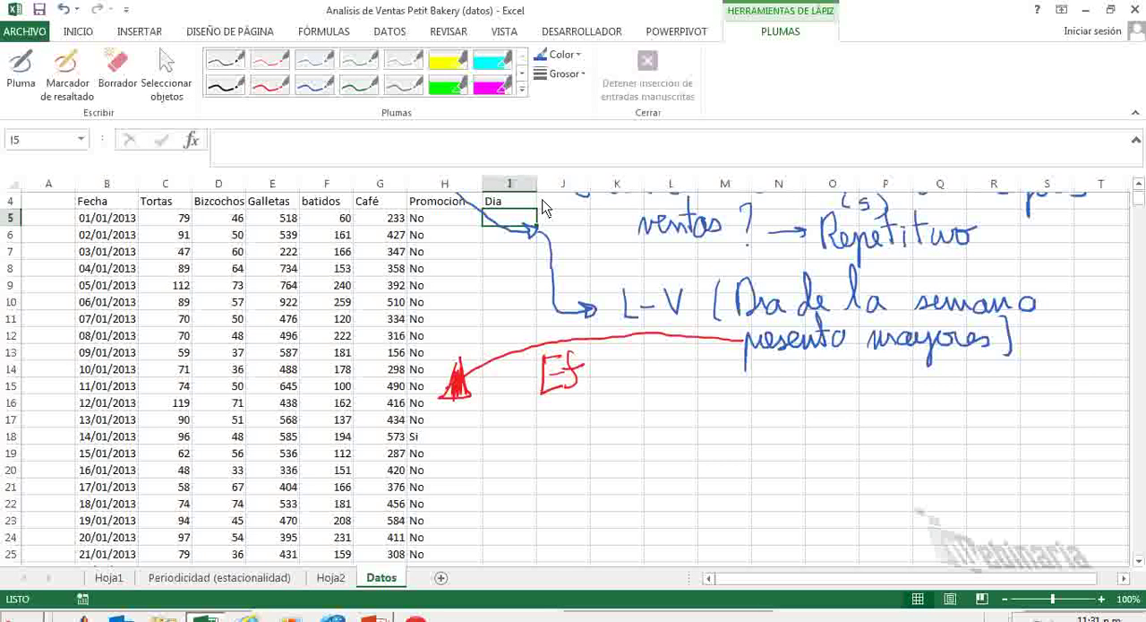
Switch to the Efectividad Promos presentation in PowerPoint, show slide 2 "Funcion Texto" and pick the red pen for inking.
click(375, 618)
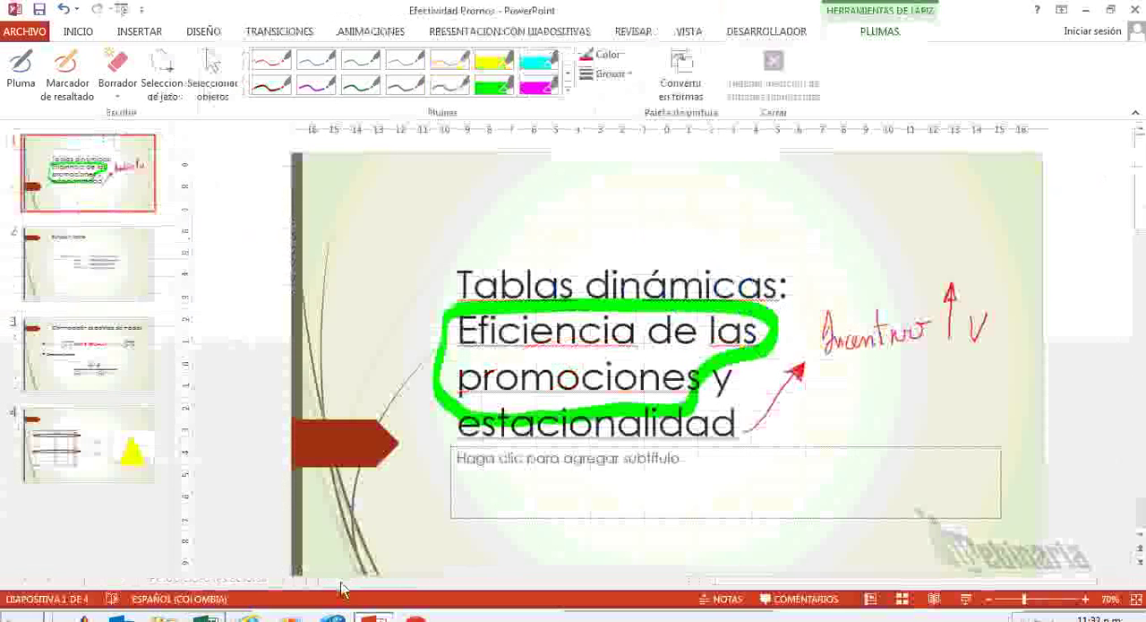
click(130, 282)
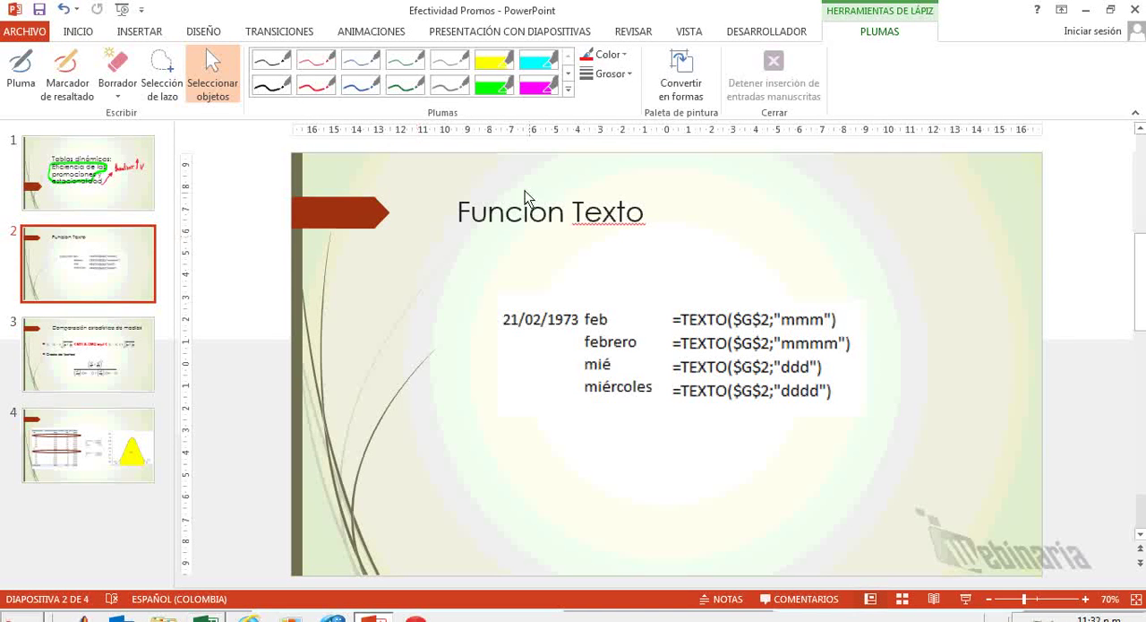
click(312, 90)
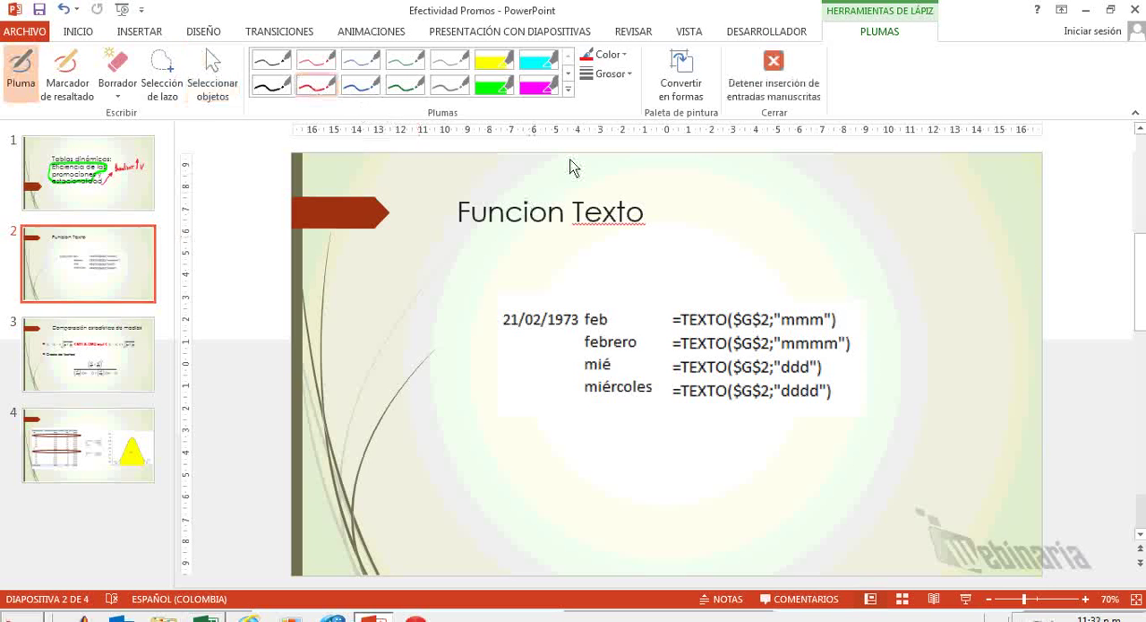
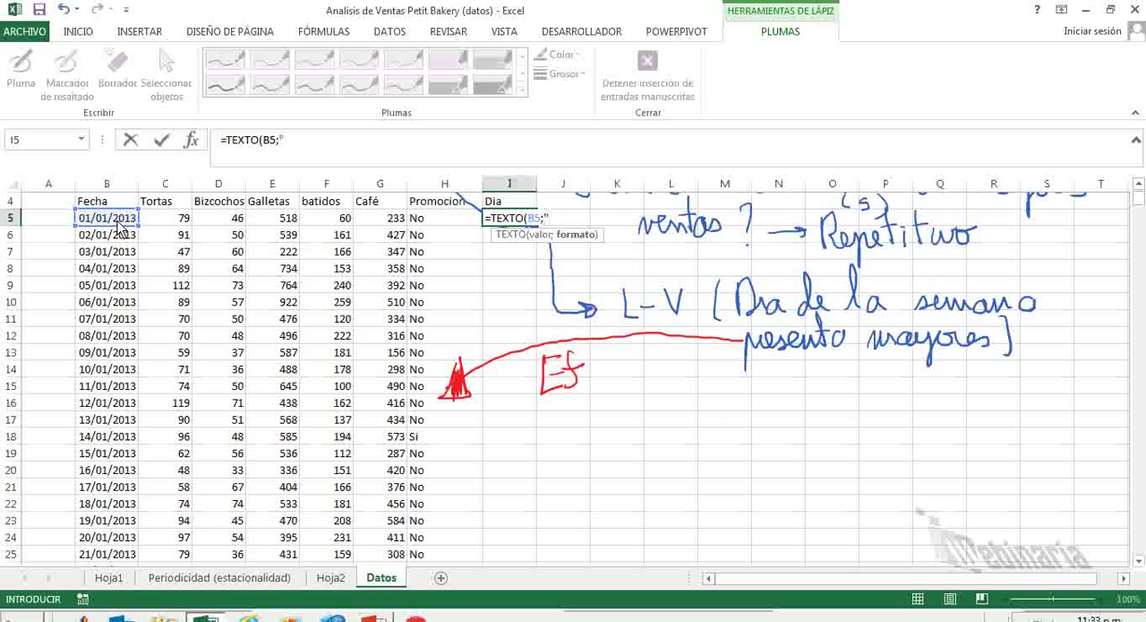
Complete the formula in cell I5 as =TEXTO(B5;"ddd") to get the abbreviated weekday of the date.
text(dd)
key(Return)
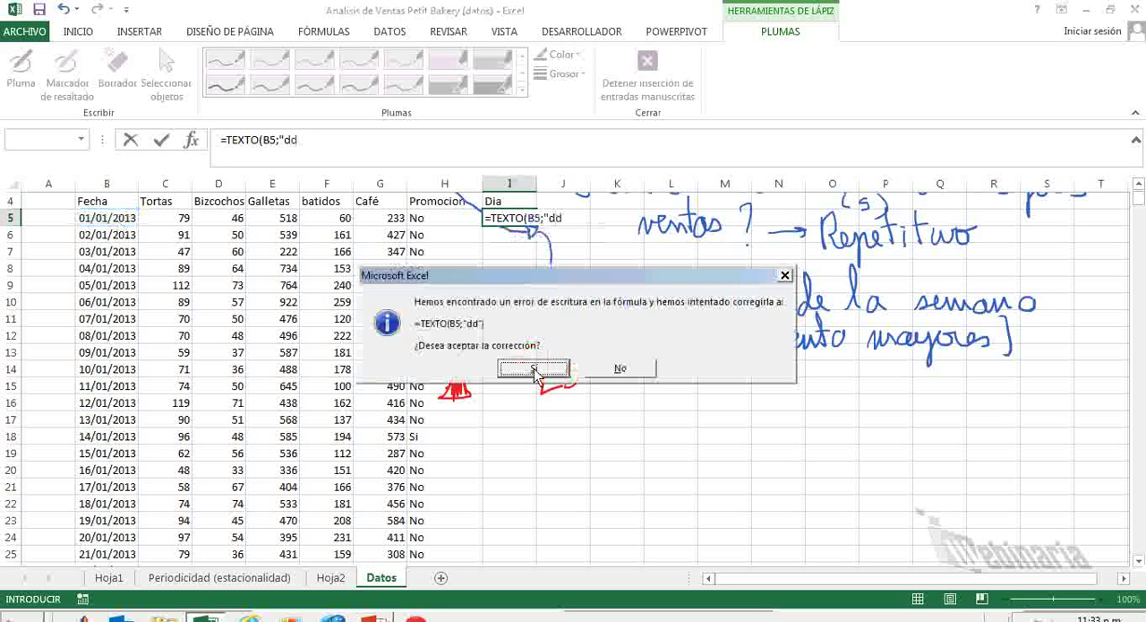
click(622, 369)
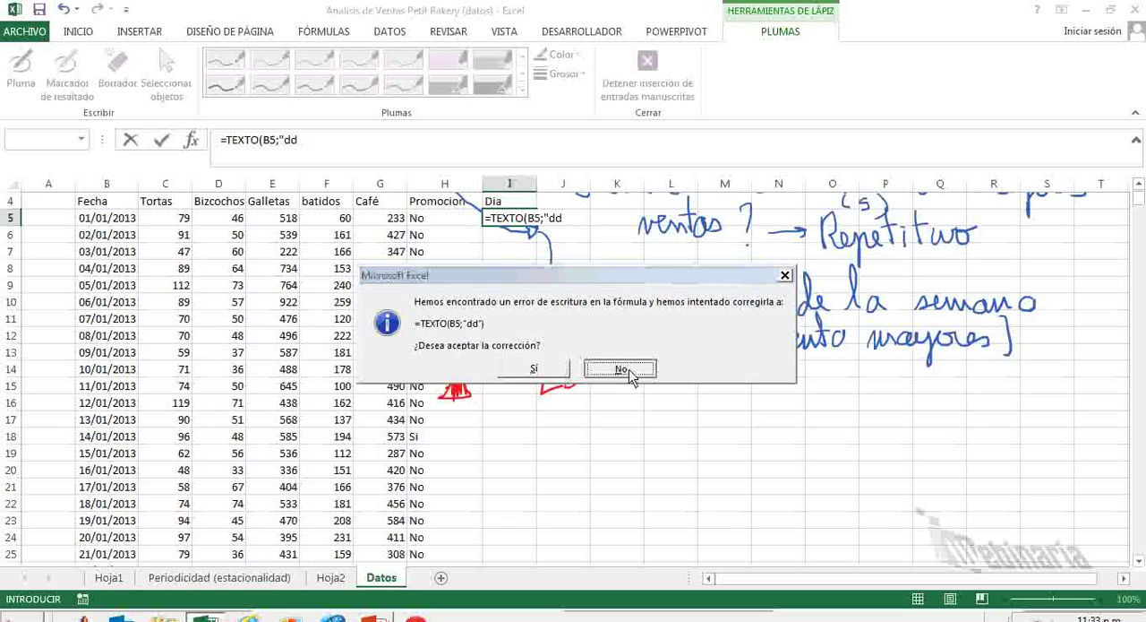
click(560, 400)
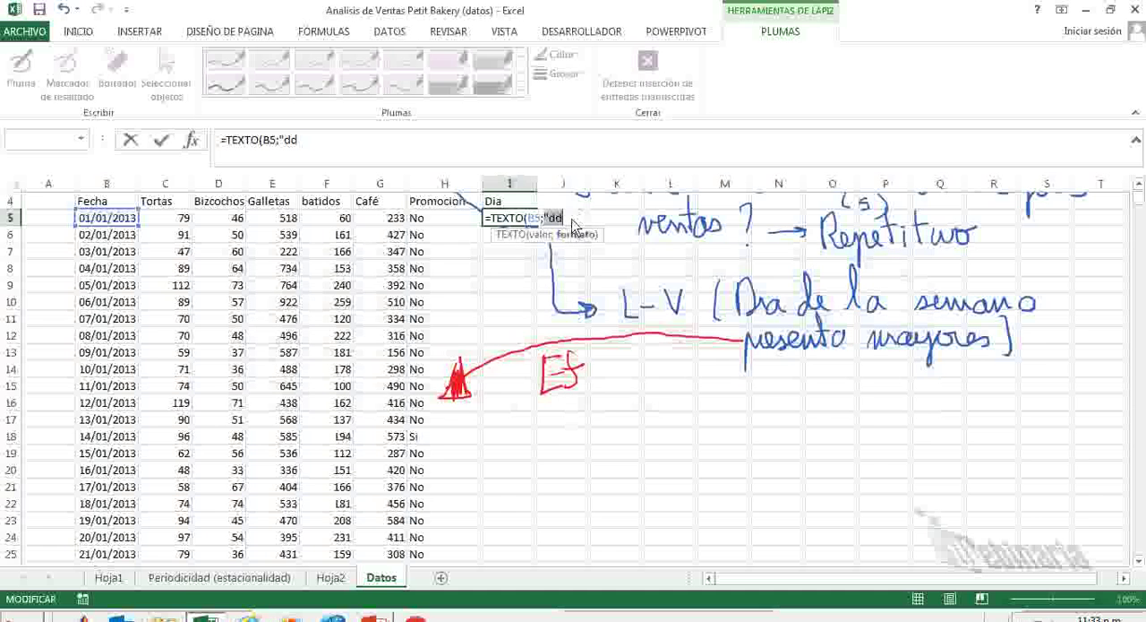
text(d)
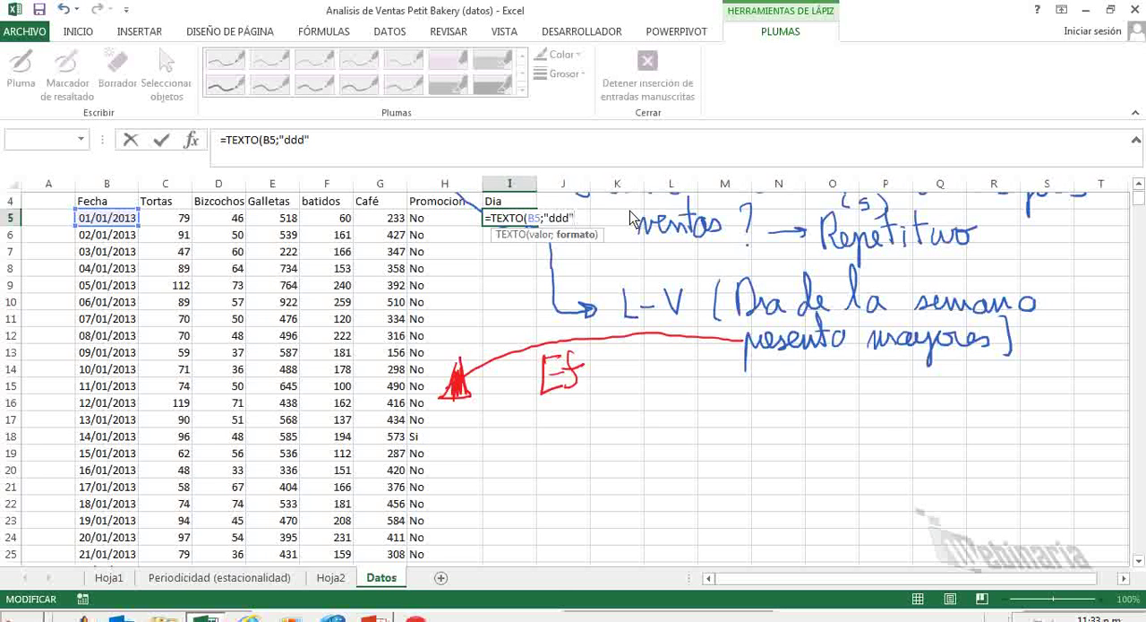
key(ctrl+Return)
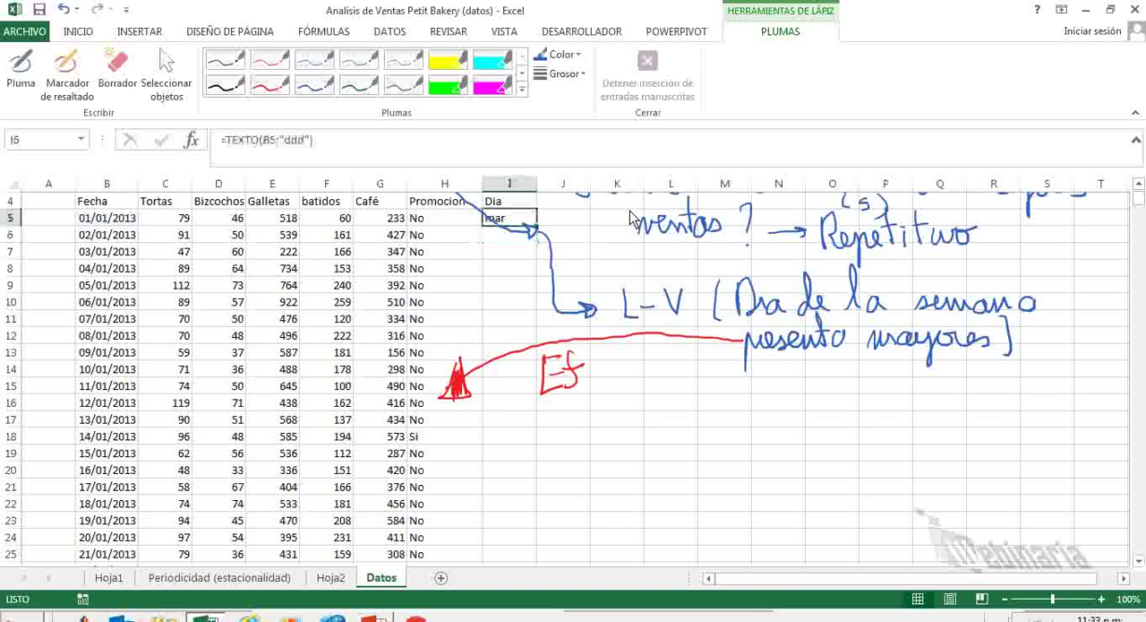
Delete the blue ink arrow covering the Dia column and fill the I5 formula down the whole data range.
click(531, 239)
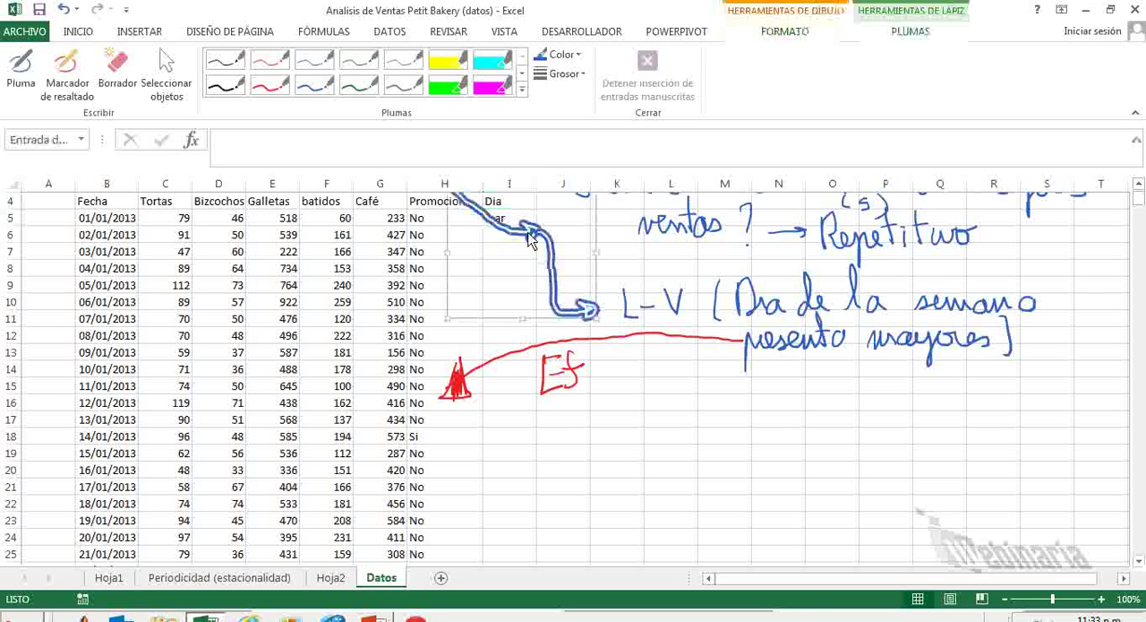
key(Delete)
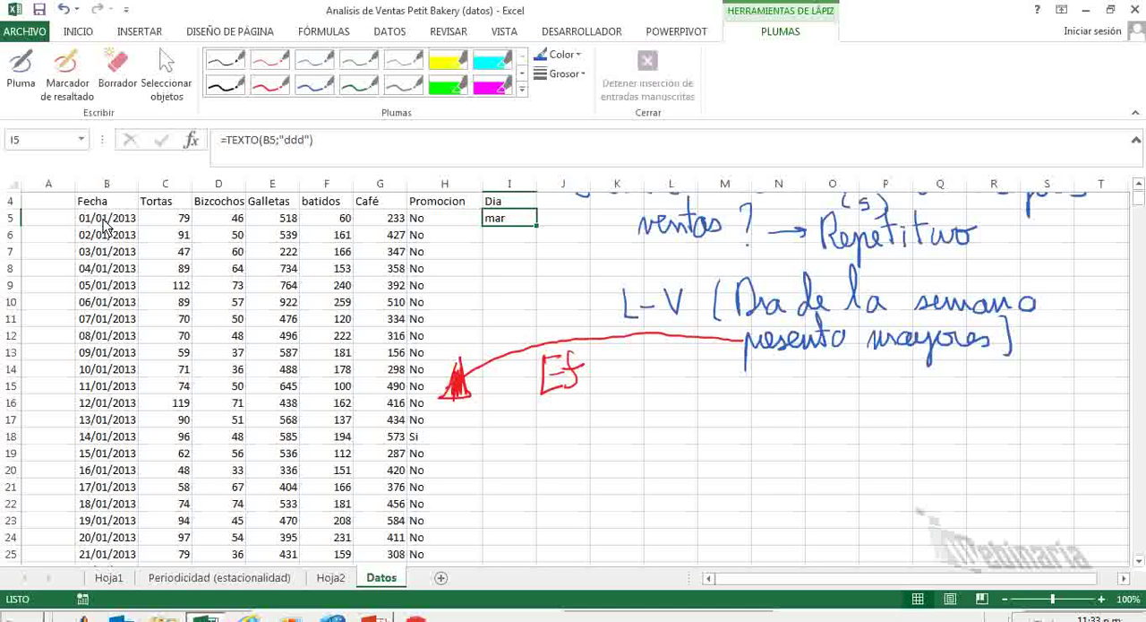
double_click(537, 224)
click(576, 251)
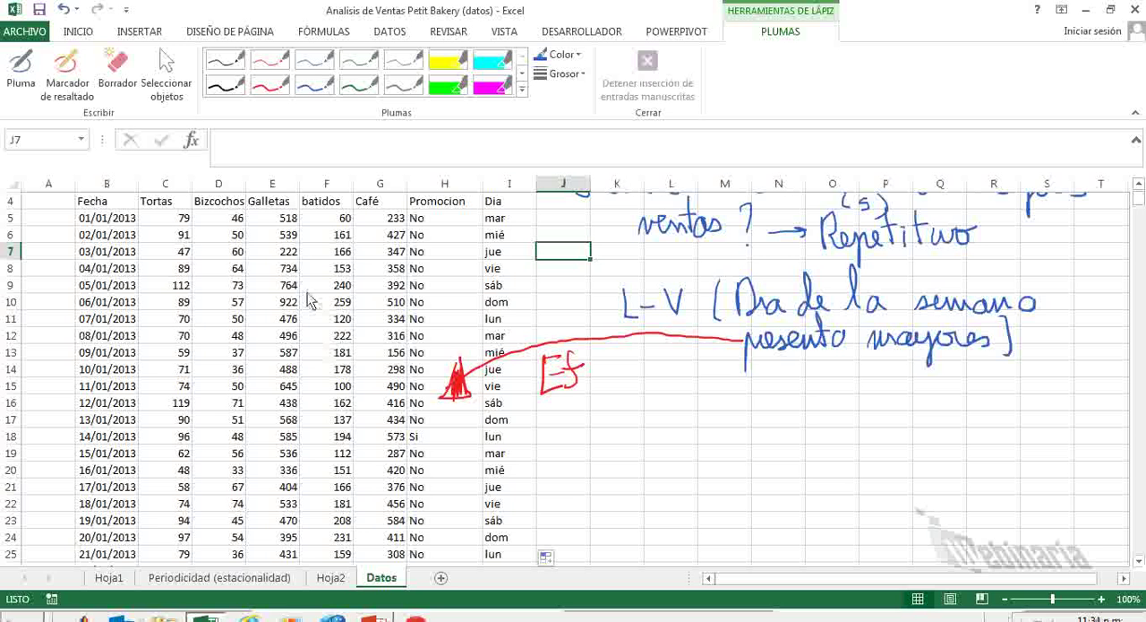
Create a pivot table on a new worksheet from the sales data range Datos!$B$4:$I$1099.
click(172, 287)
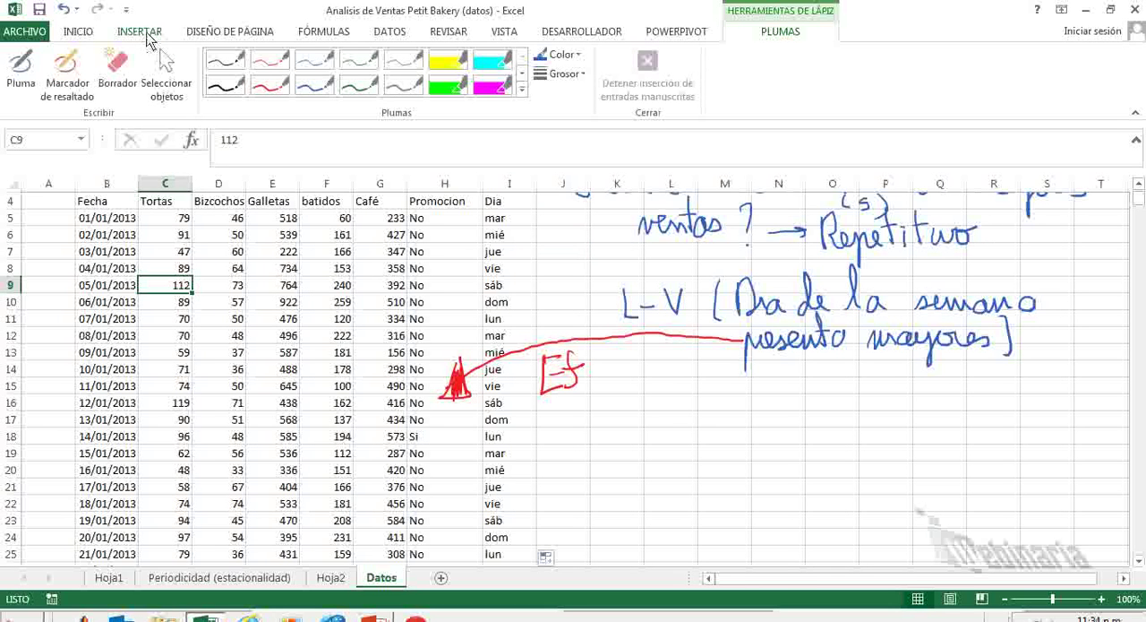
click(141, 32)
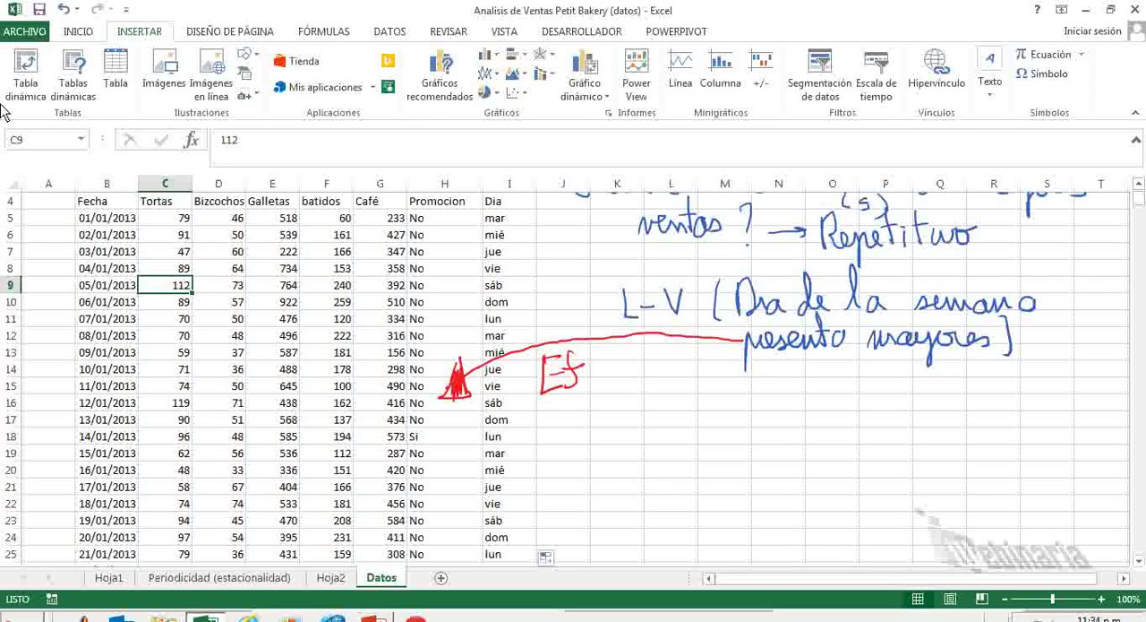
click(27, 76)
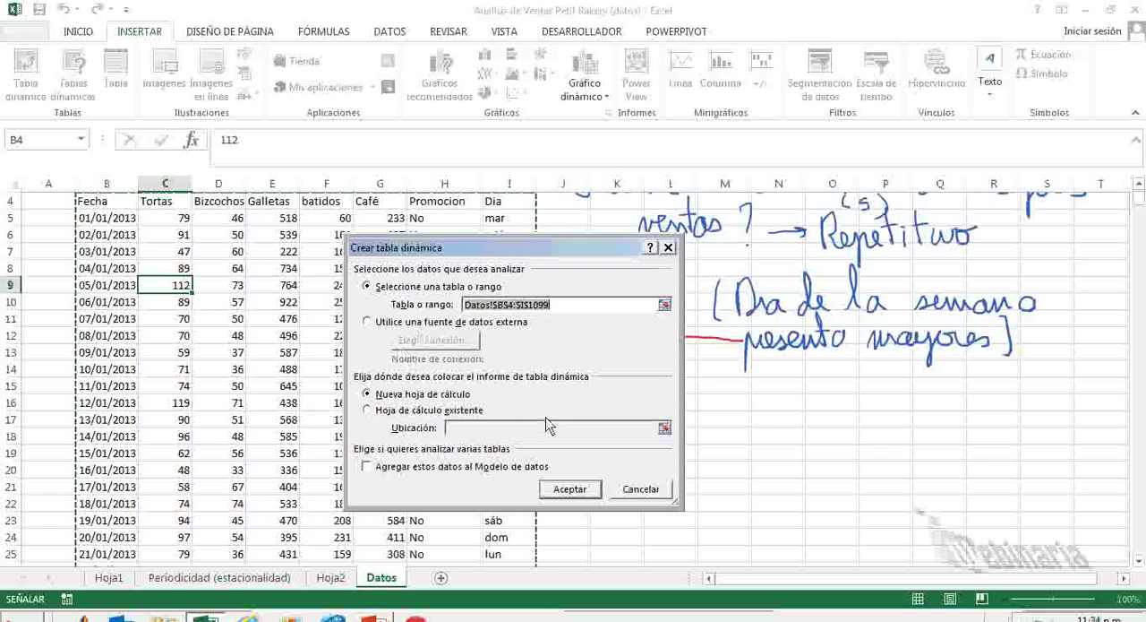
click(571, 490)
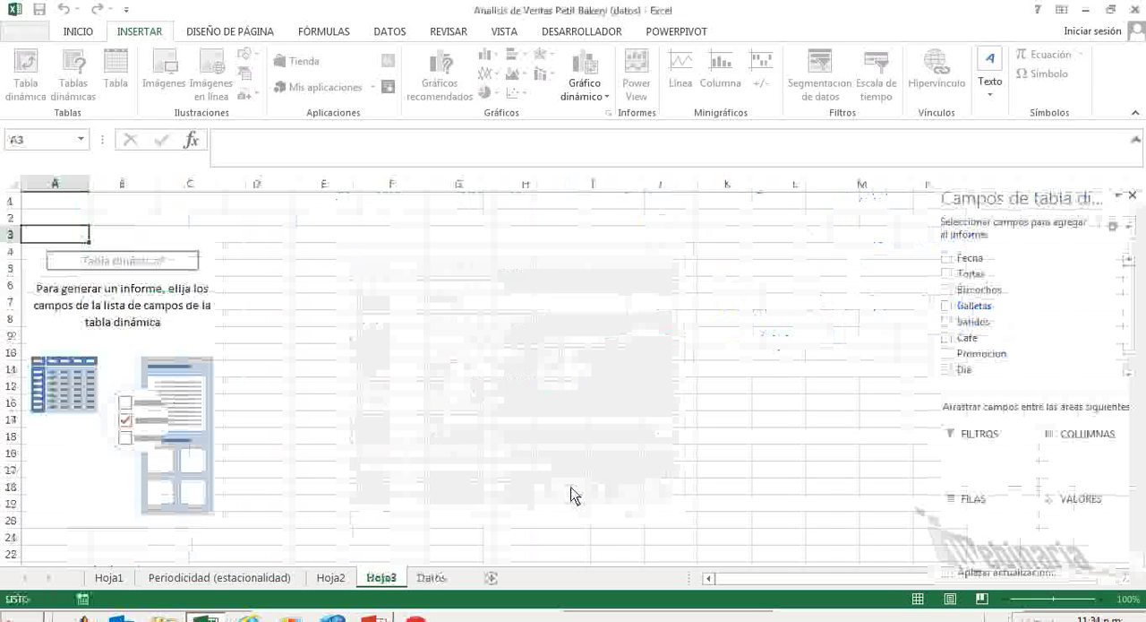
Rename the new pivot table sheet Hoja3 as "Estacionalidad dias".
right_click(382, 581)
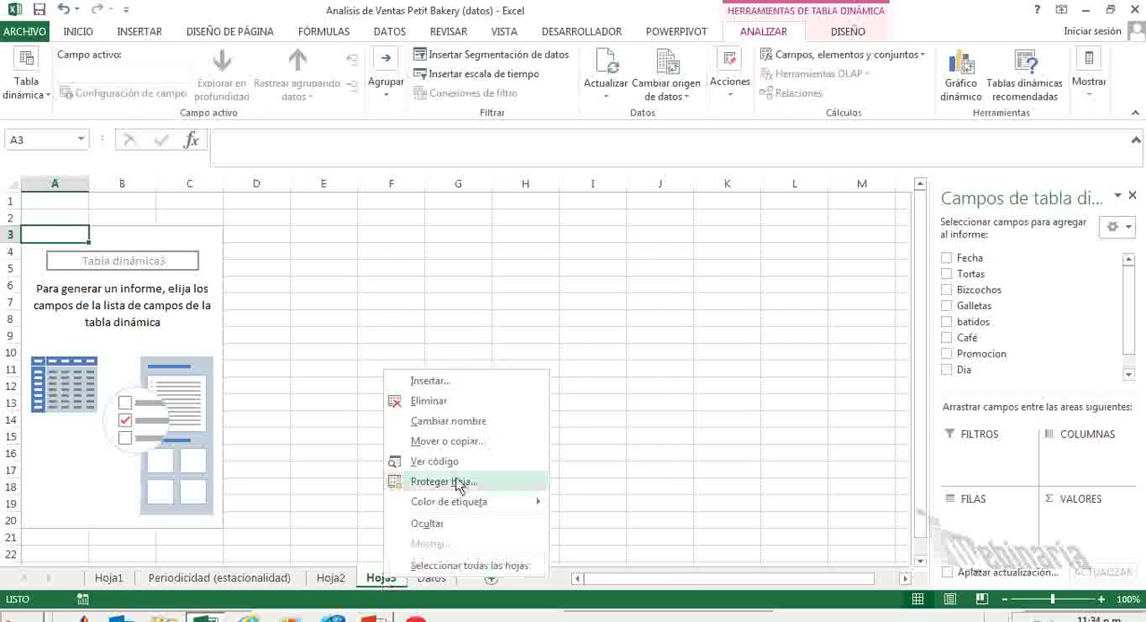
click(477, 423)
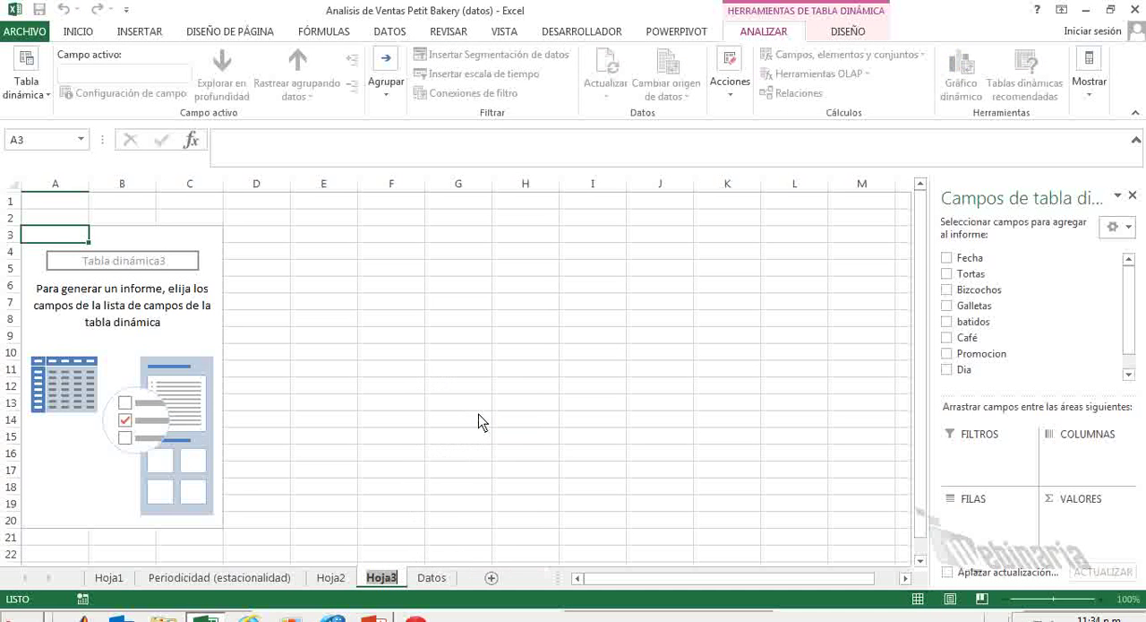
text(Es)
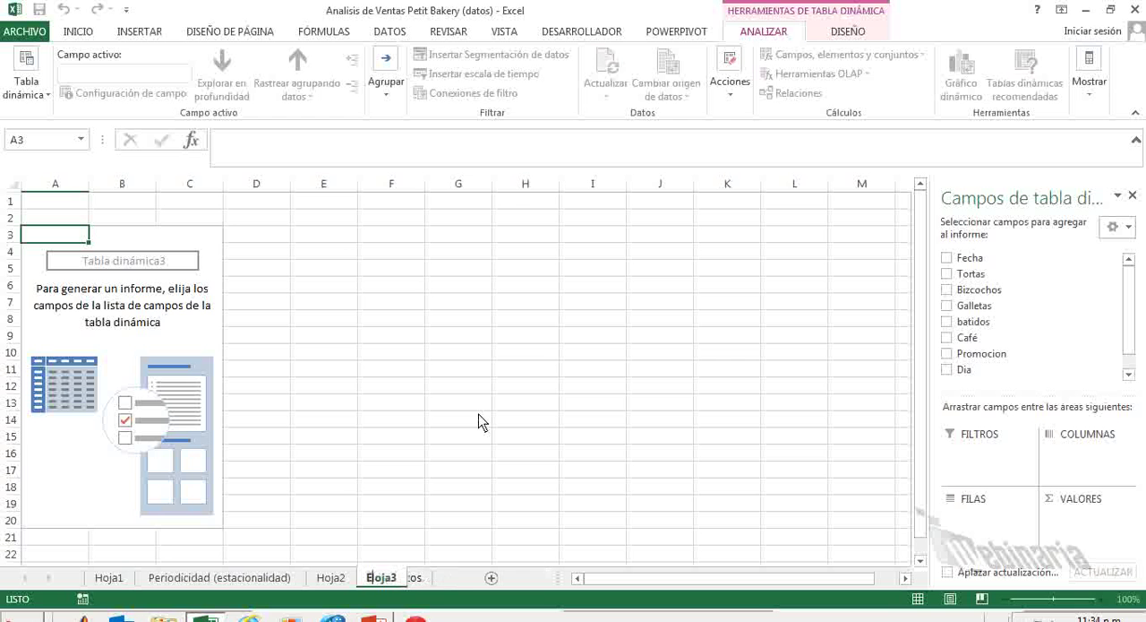
text(tacionalidad)
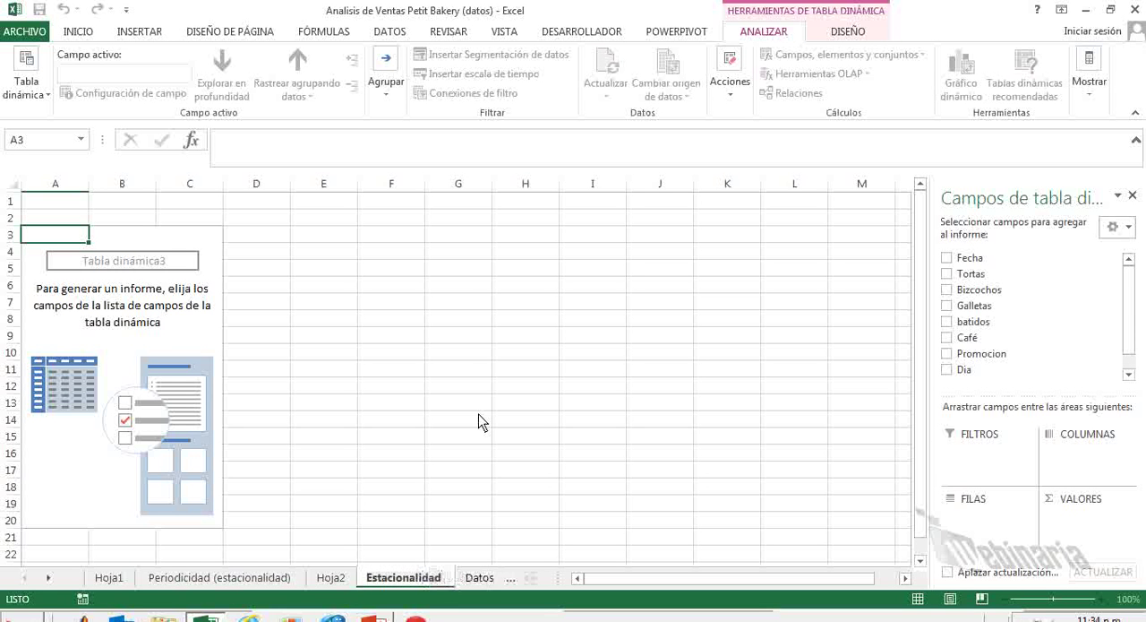
text( dias)
click(481, 421)
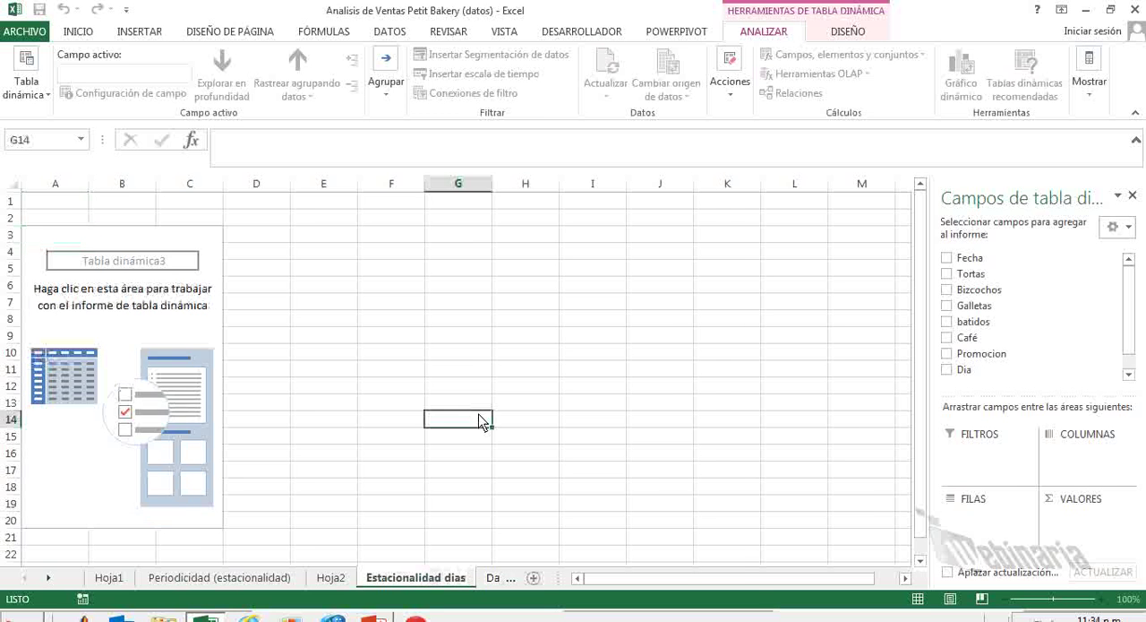
Rename the monthly pivot table sheet Hoja2 as "Estacionalidad Meses".
right_click(331, 577)
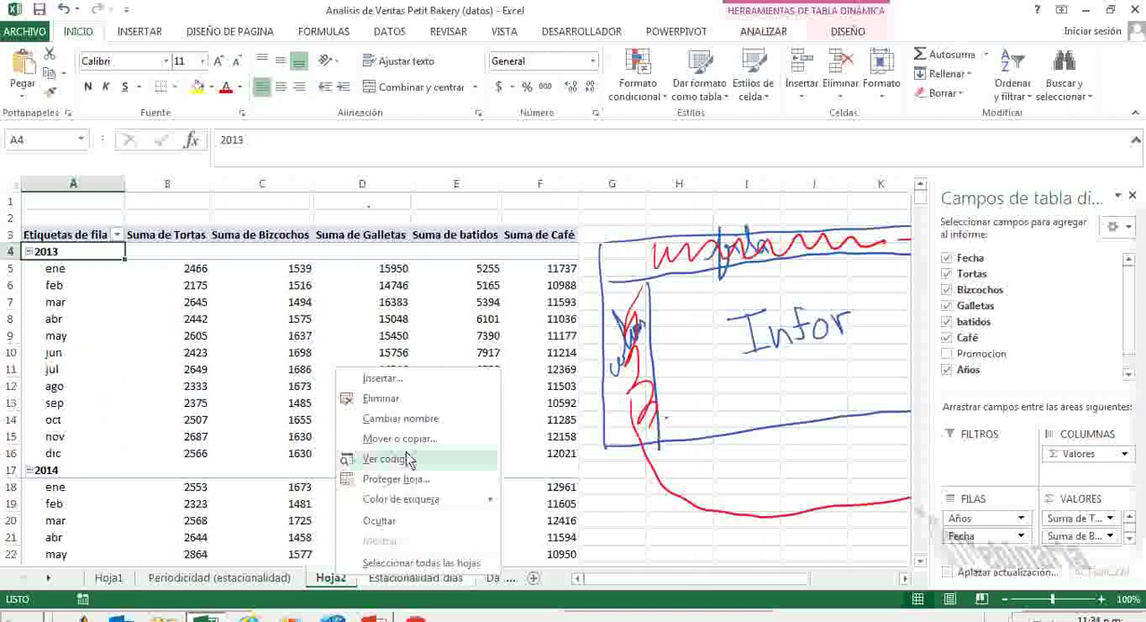
click(412, 421)
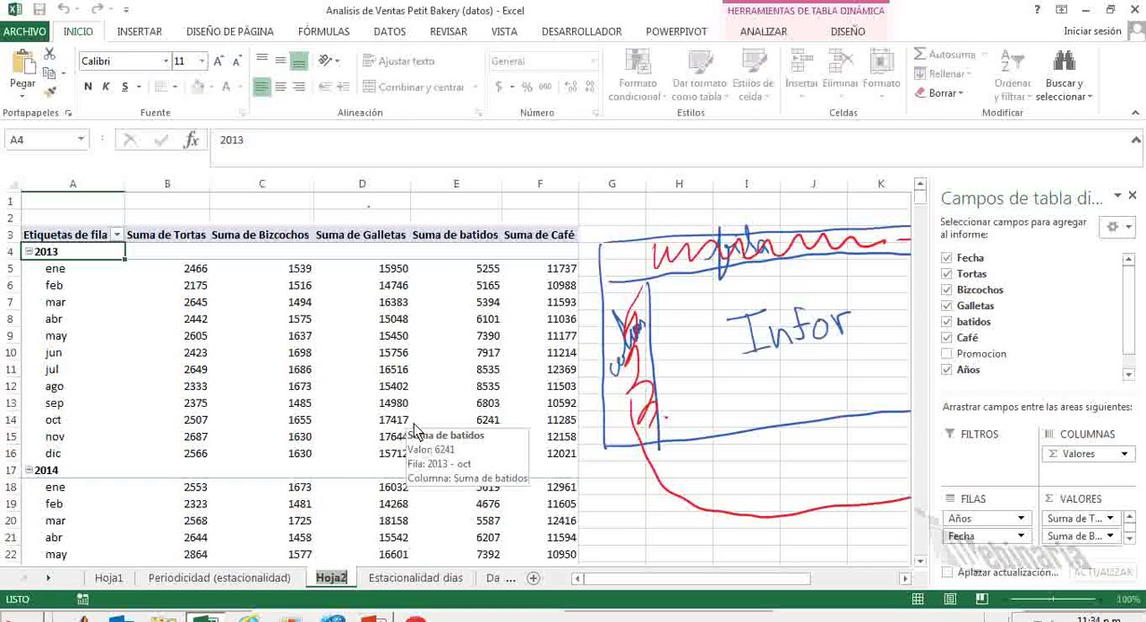
text(Esta)
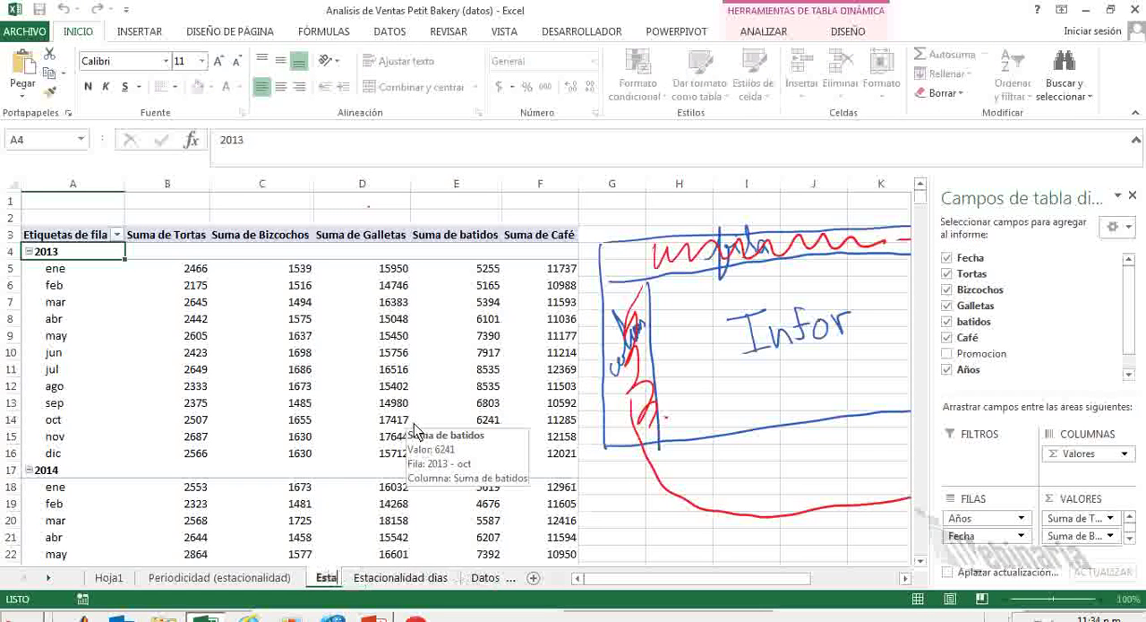
text(cionalidad Mes)
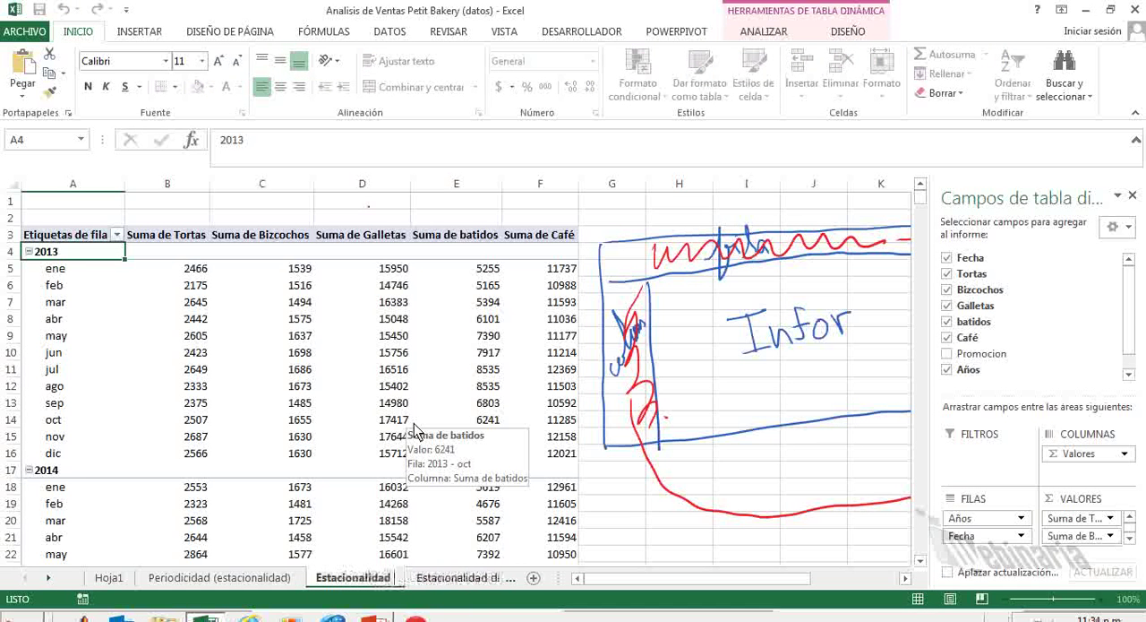
text(es)
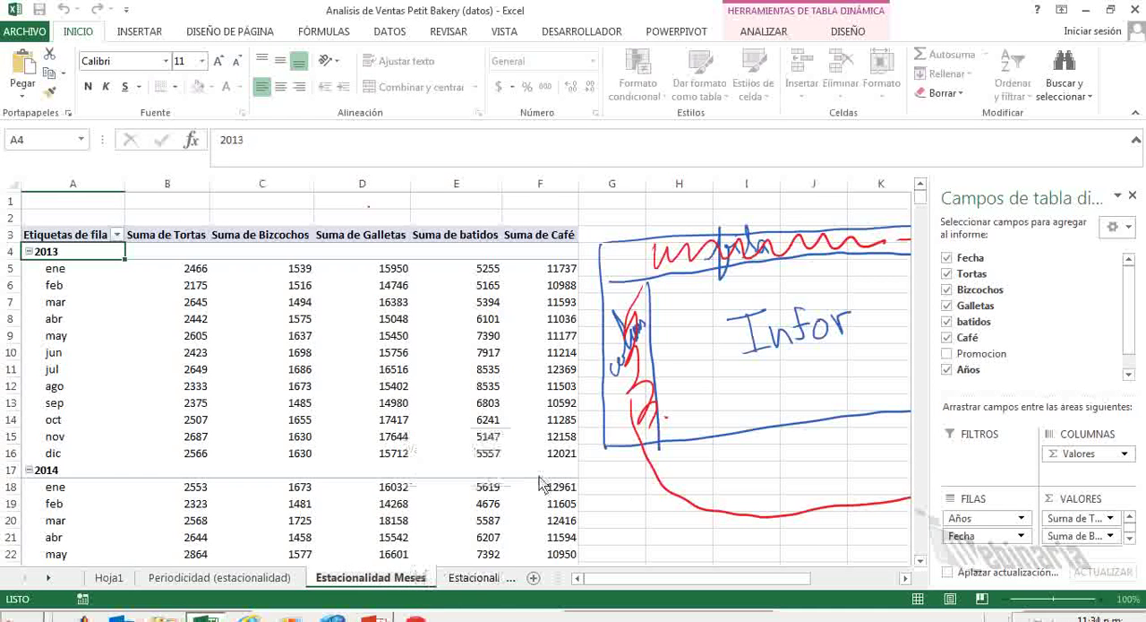
click(607, 504)
Add the Dia field to the rows of the empty pivot table on the Estacionalidad dias sheet.
click(483, 577)
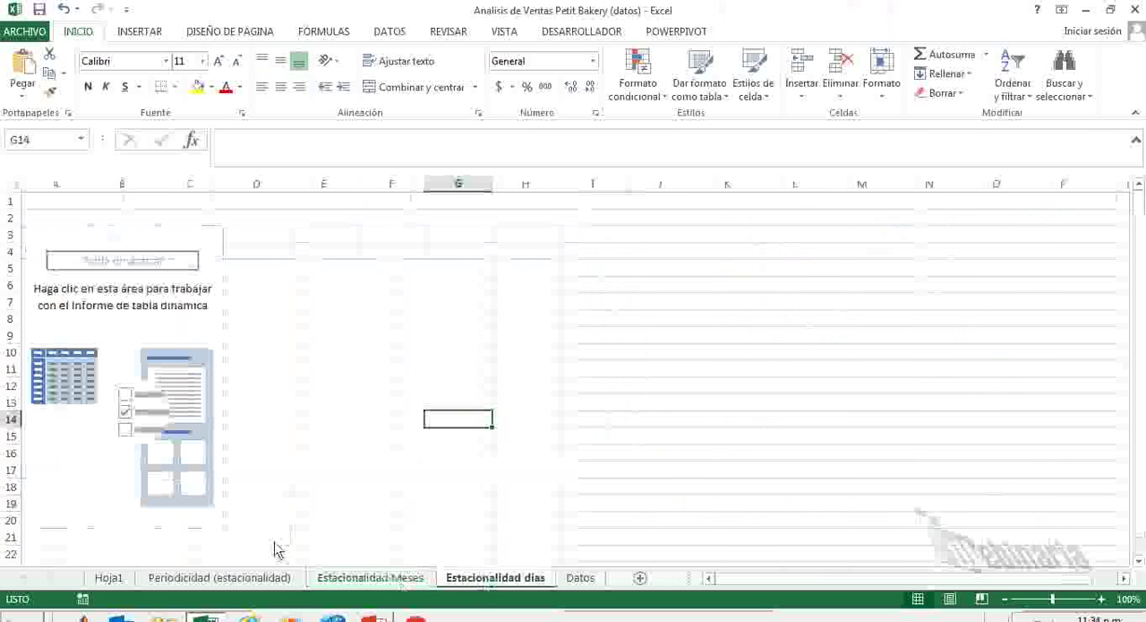
click(72, 313)
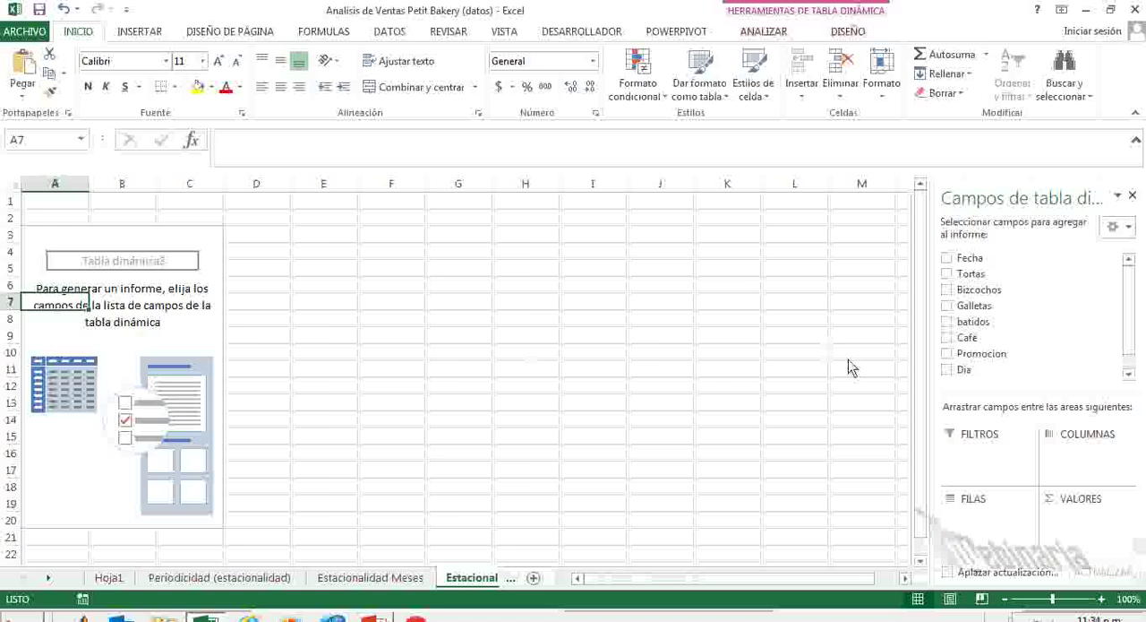
drag(972, 405, 972, 520)
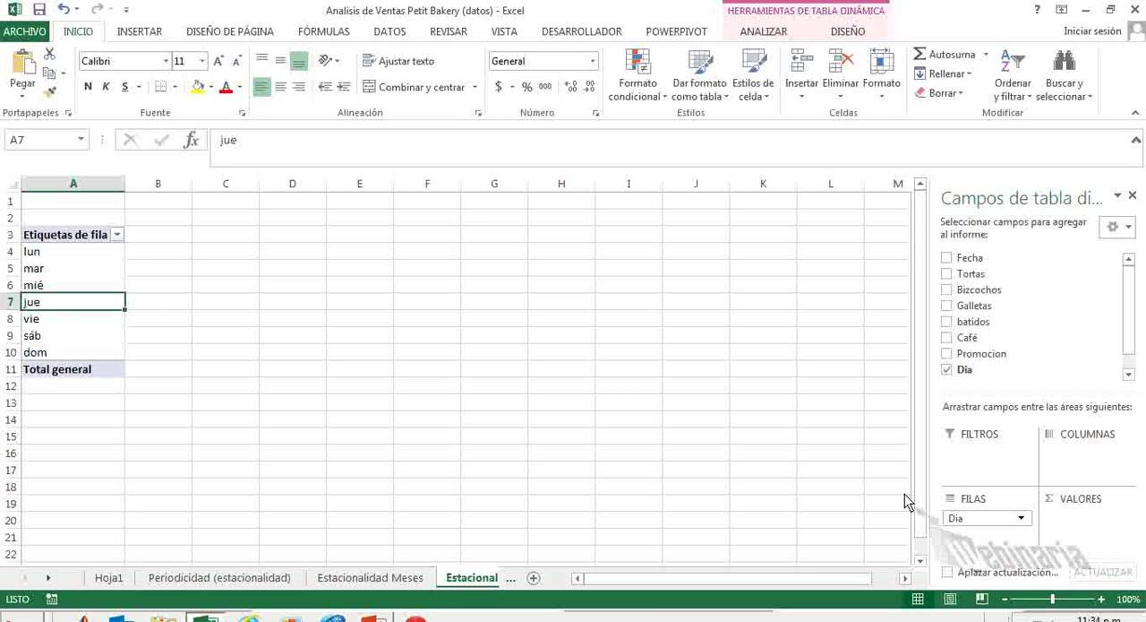
right_click(33, 271)
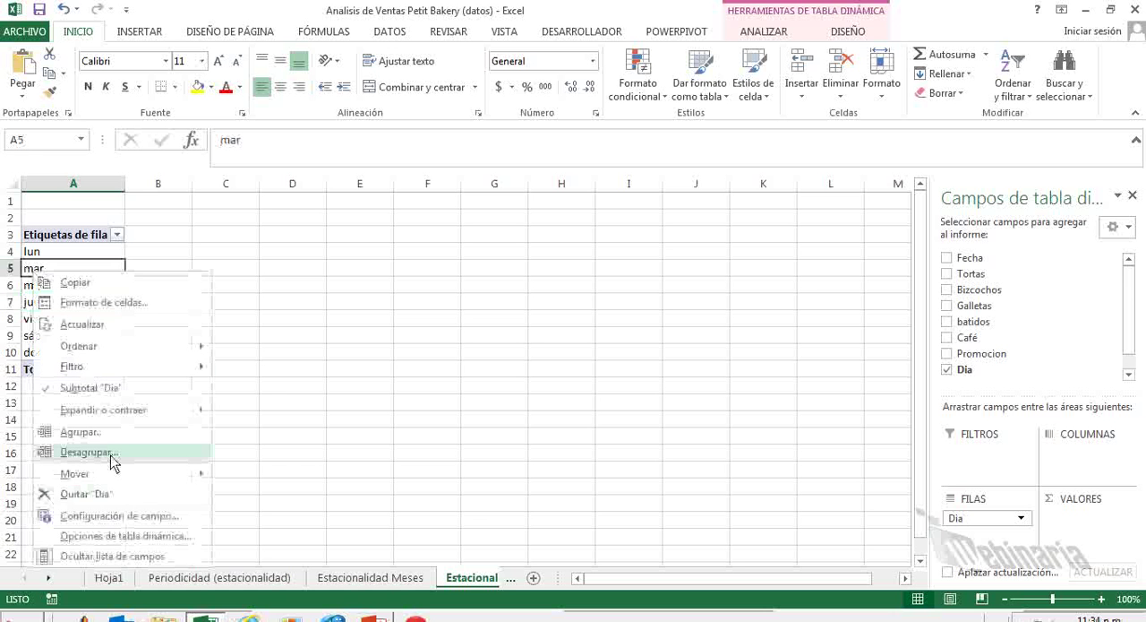
key(Escape)
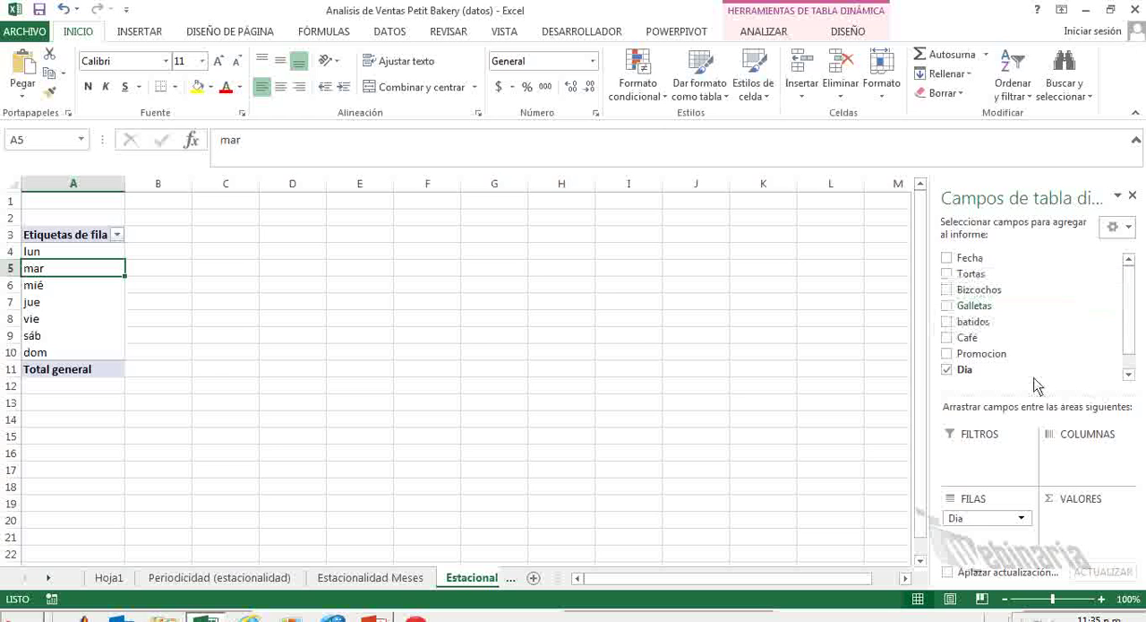
Add Tortas, Bizcochos, Galletas, batidos and Café as summed values in the weekday pivot table.
scroll(1058, 386, down, 1)
drag(971, 256, 1082, 513)
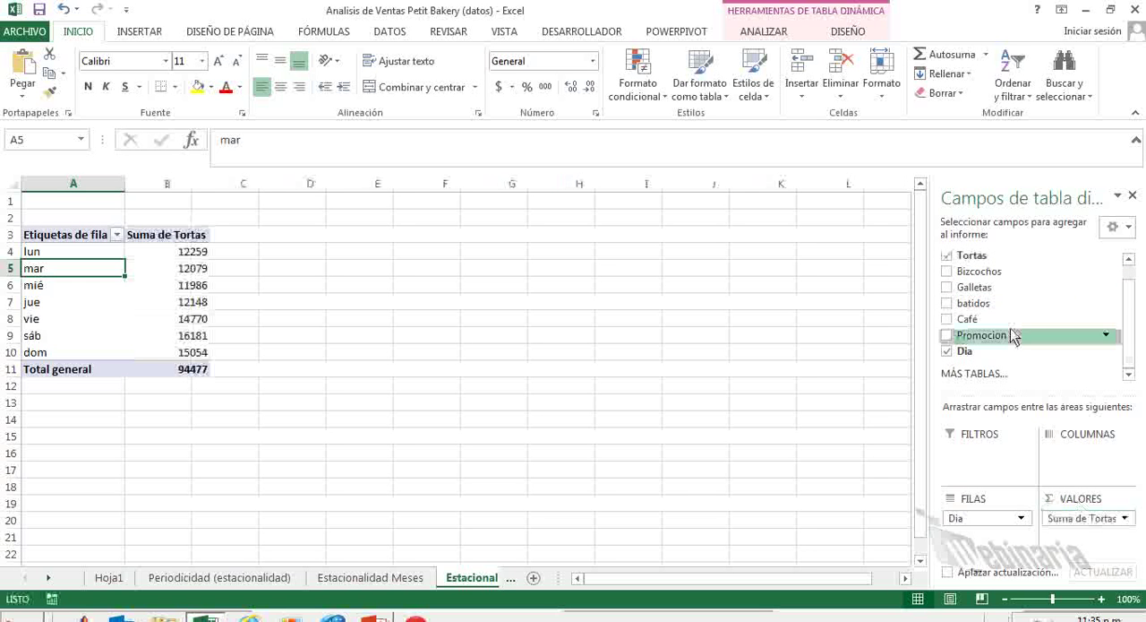
drag(979, 270, 1070, 527)
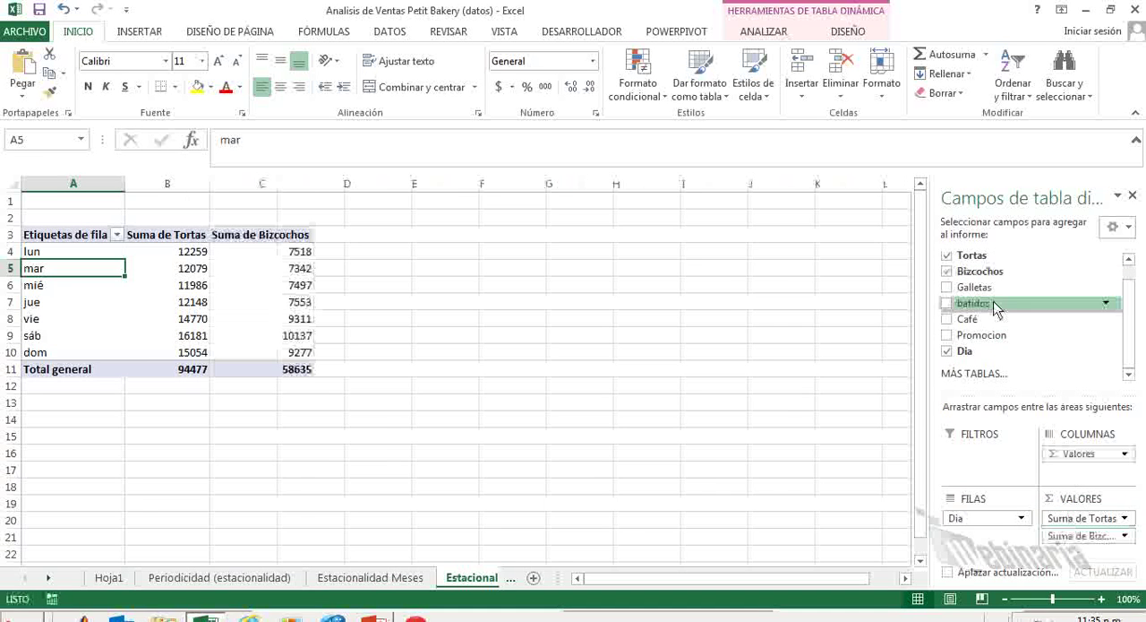
drag(984, 298, 1067, 535)
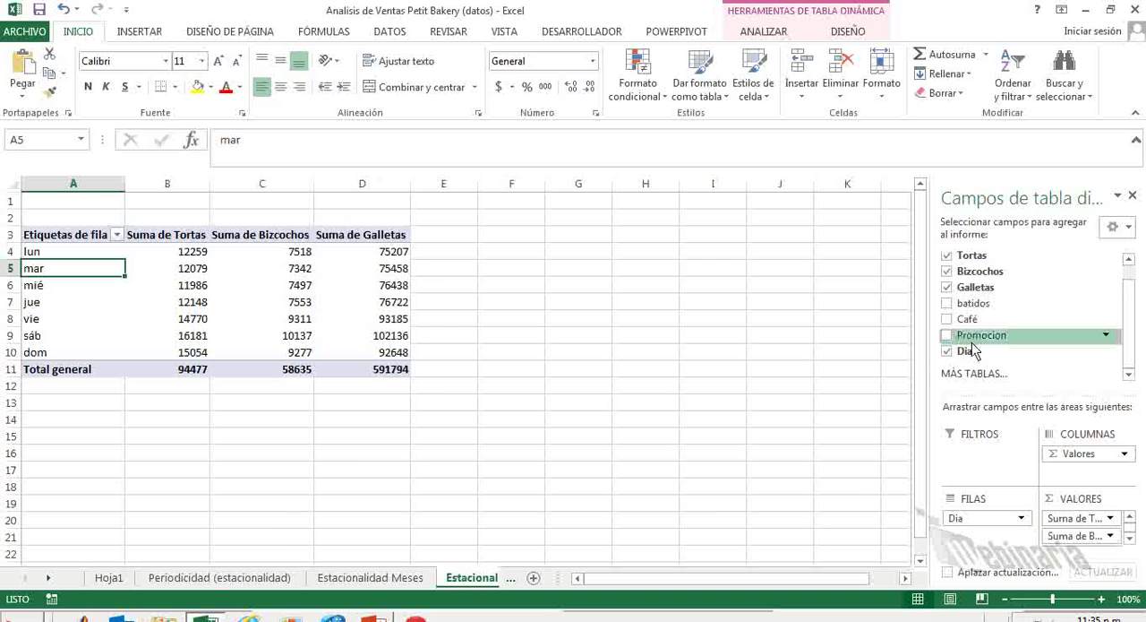
click(947, 303)
click(947, 319)
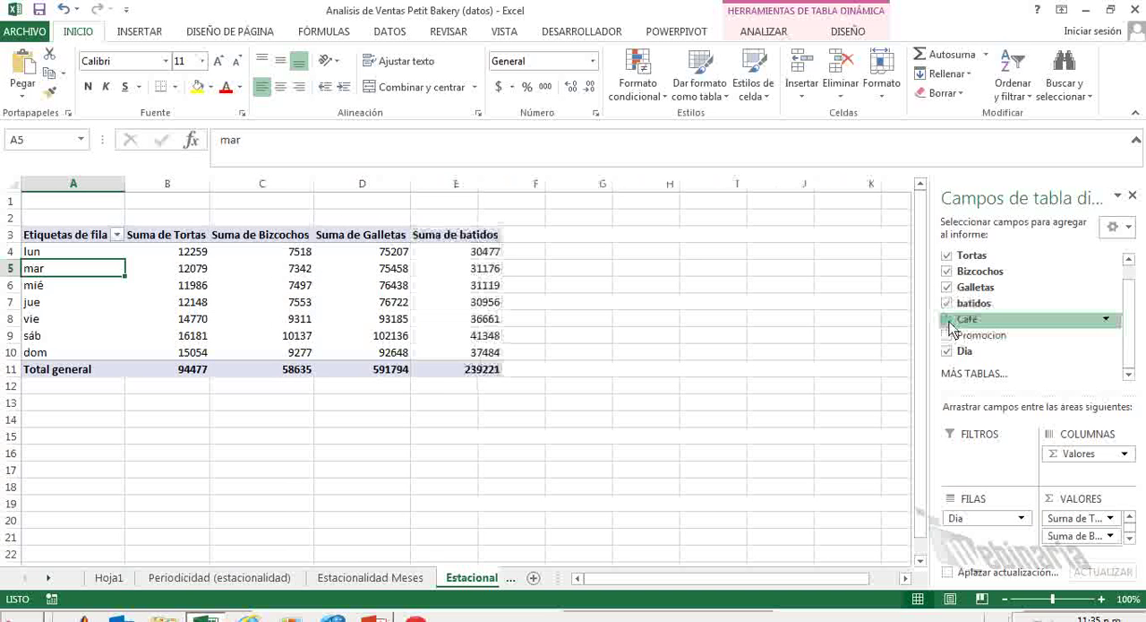
click(948, 336)
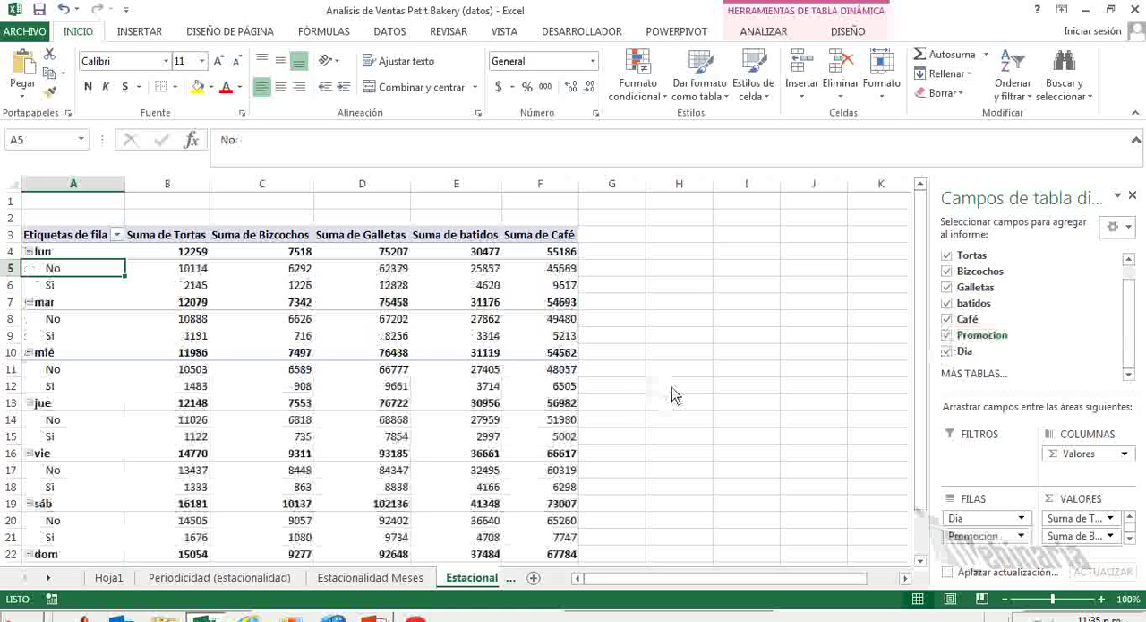
click(947, 352)
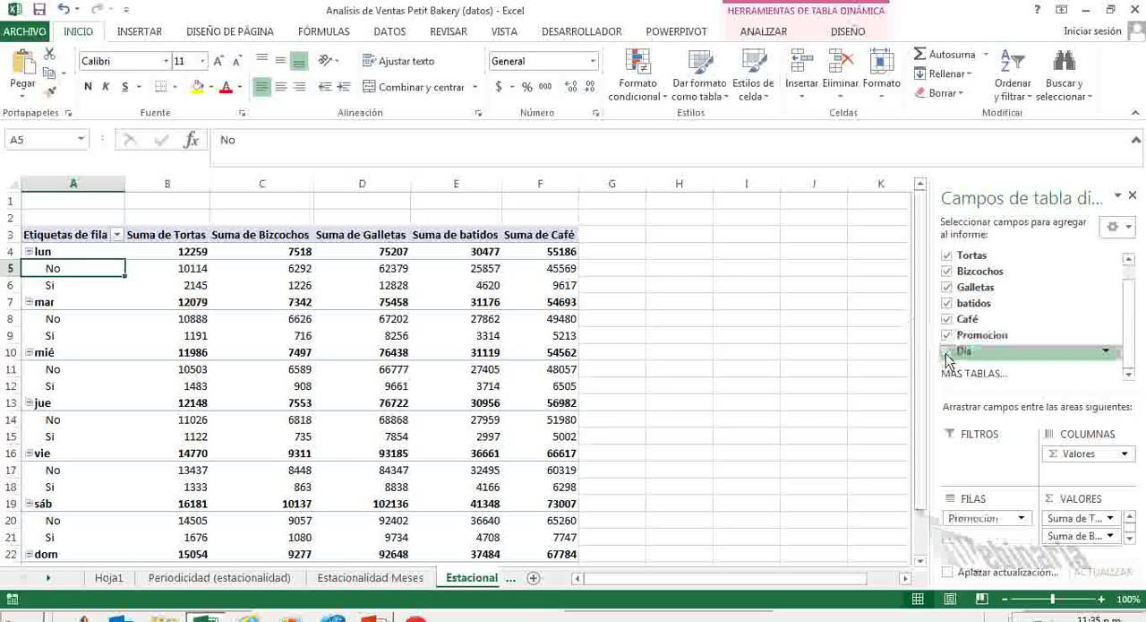
click(948, 336)
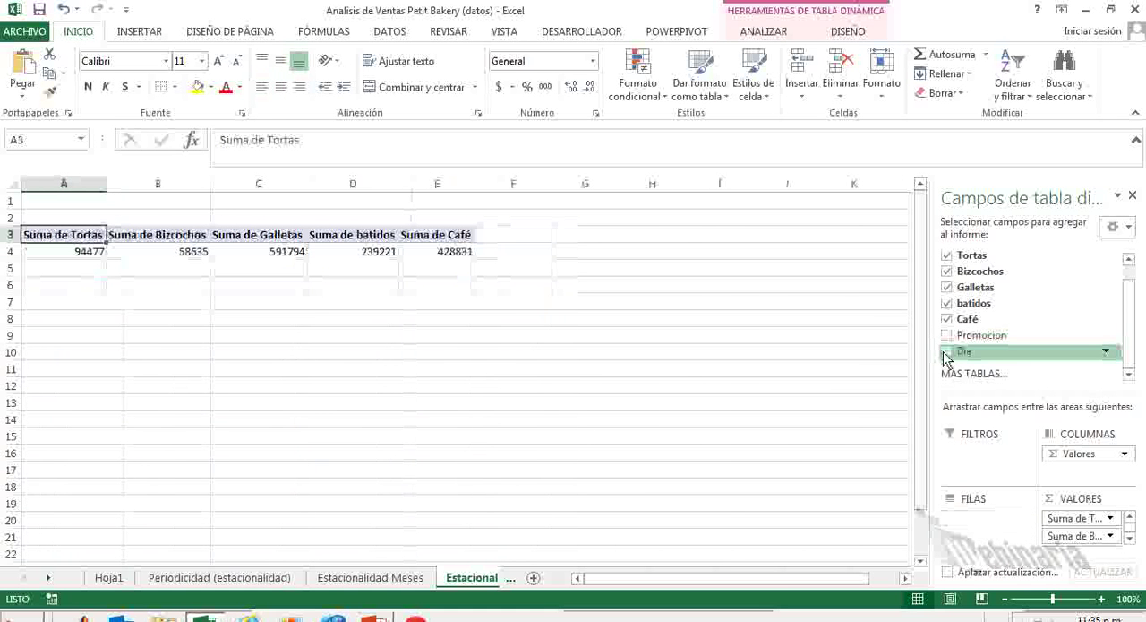
click(947, 351)
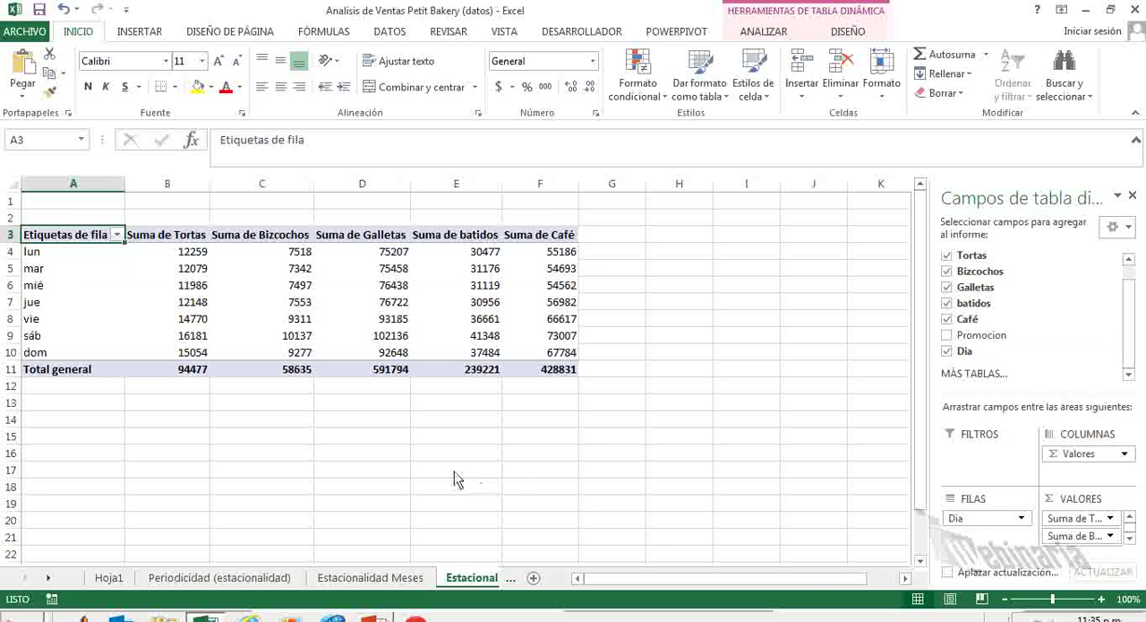
Insert a line chart of the weekday pivot table range A3:F10, leaving out the grand total row.
click(267, 302)
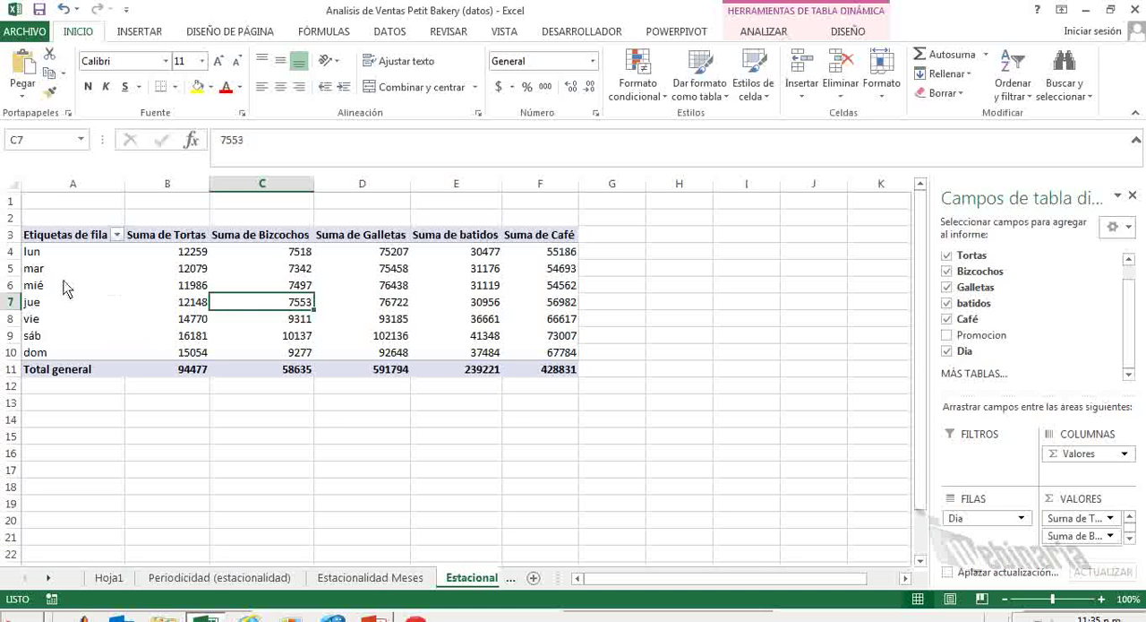
drag(47, 237, 510, 348)
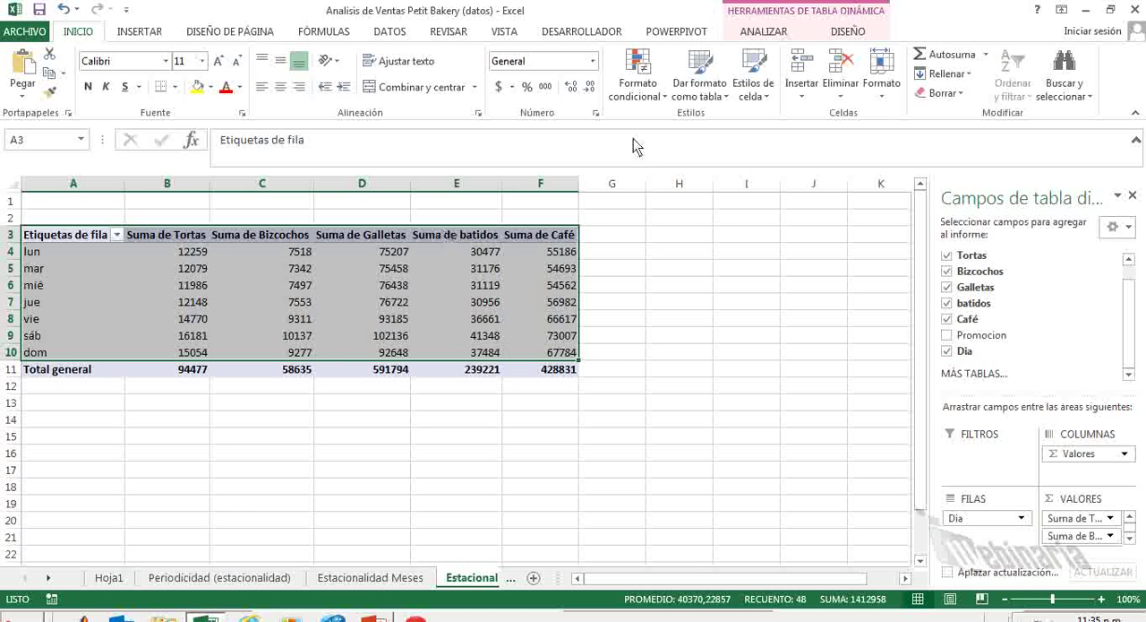
click(135, 32)
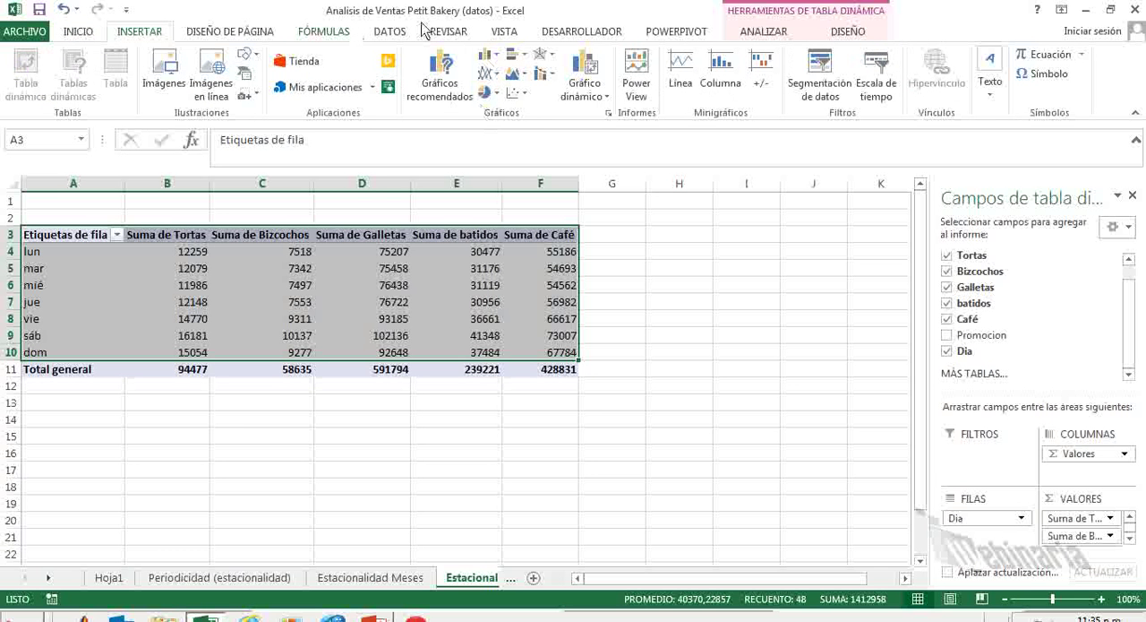
click(489, 74)
click(502, 125)
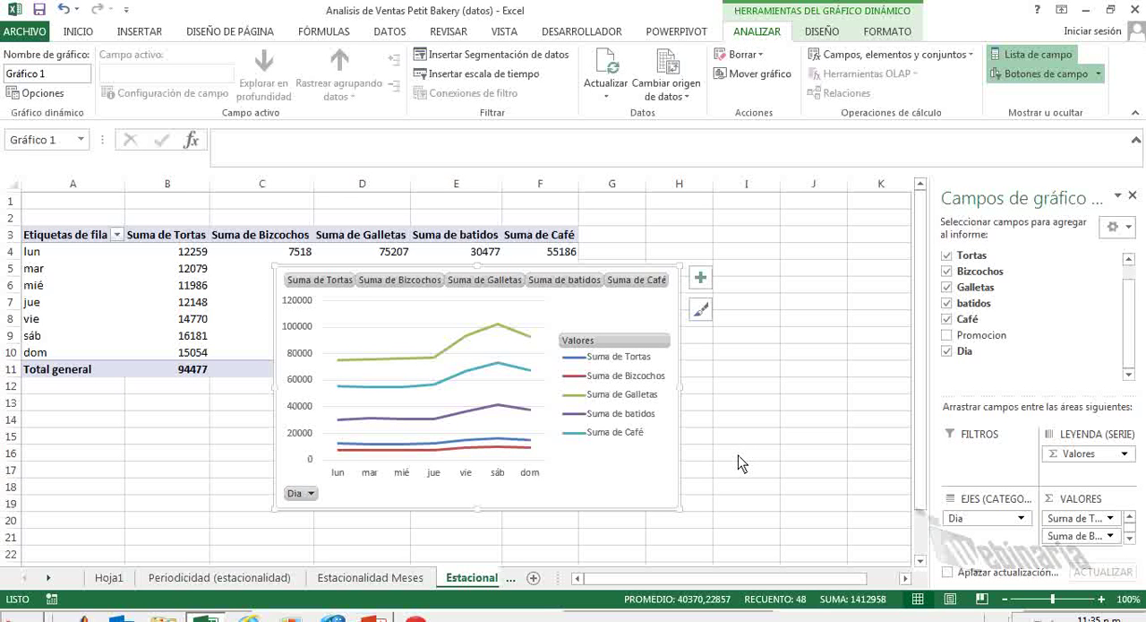
Move the weekday line chart to a new chart sheet named "Estacionalida dias".
right_click(646, 450)
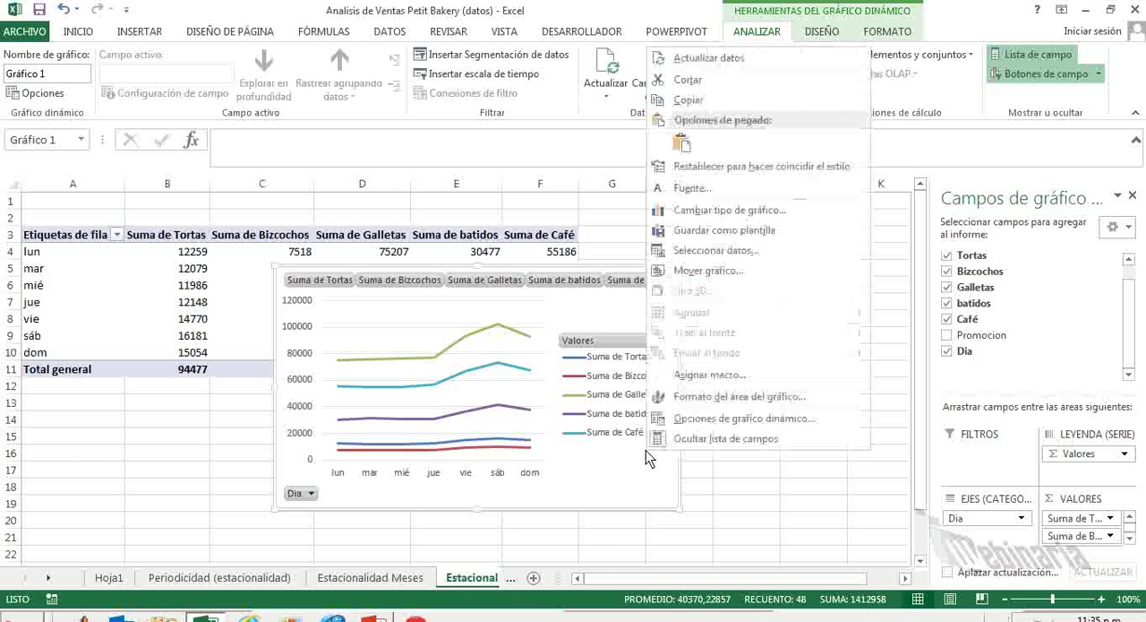
click(732, 271)
click(627, 248)
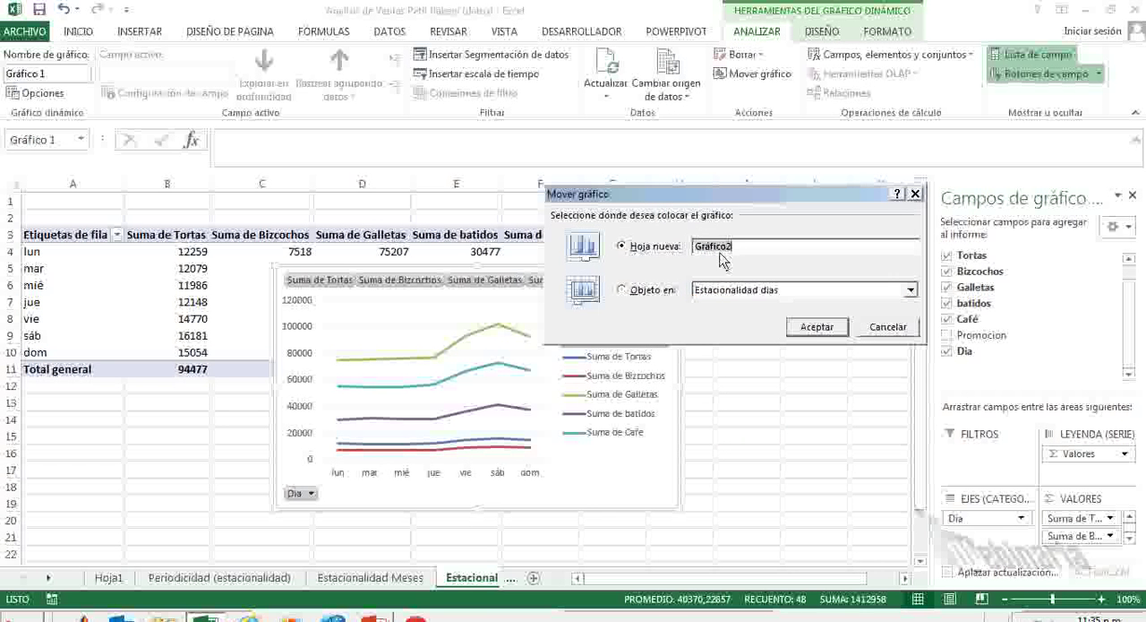
text(Es)
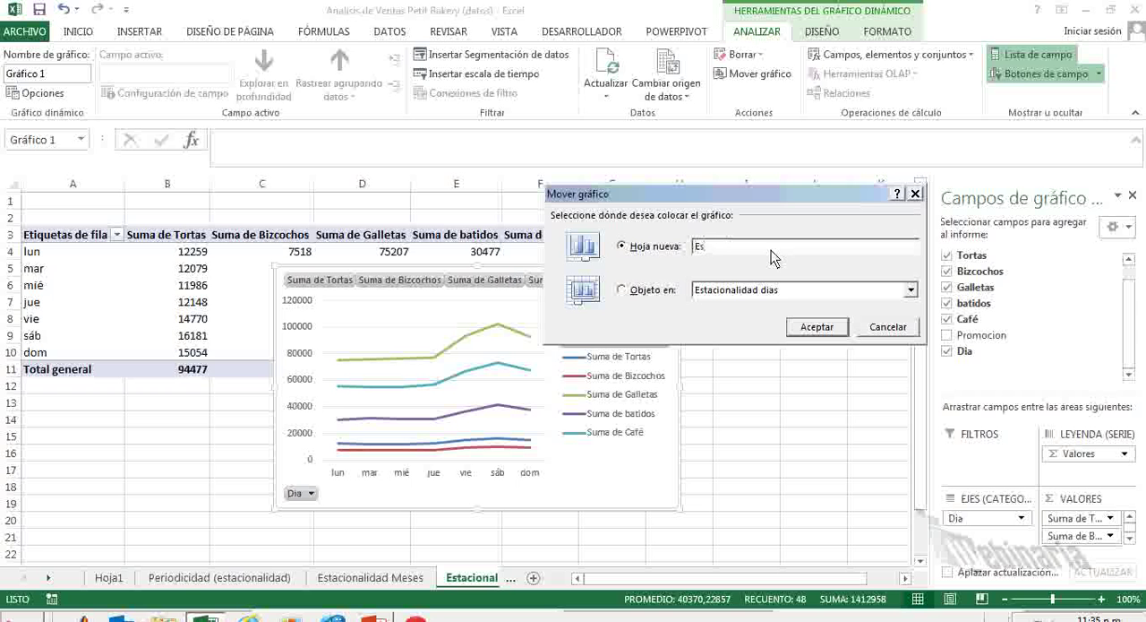
text(tacionalida dias)
click(815, 327)
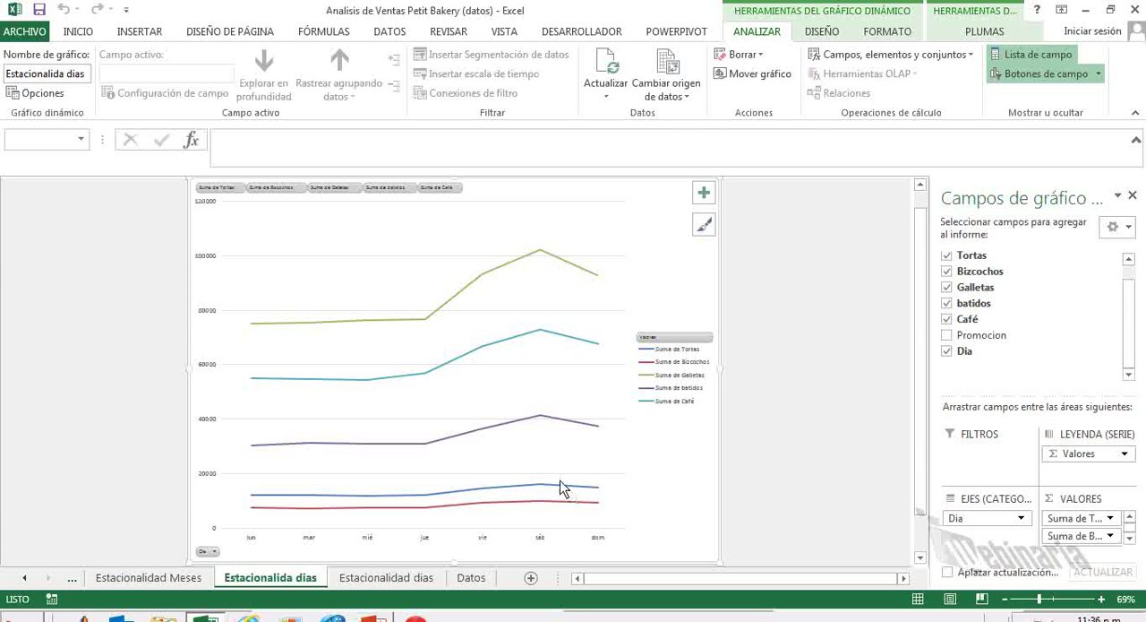
Draw a green pen box around the Friday-to-Sunday part of the chart and handwrite "FDS" inside it.
click(964, 34)
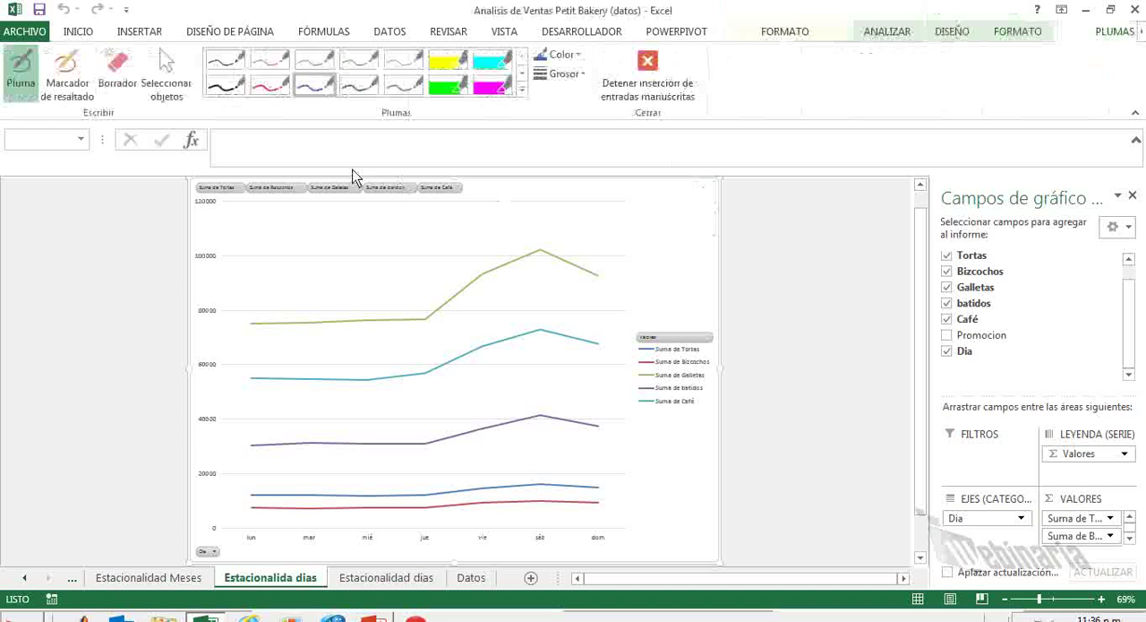
click(351, 93)
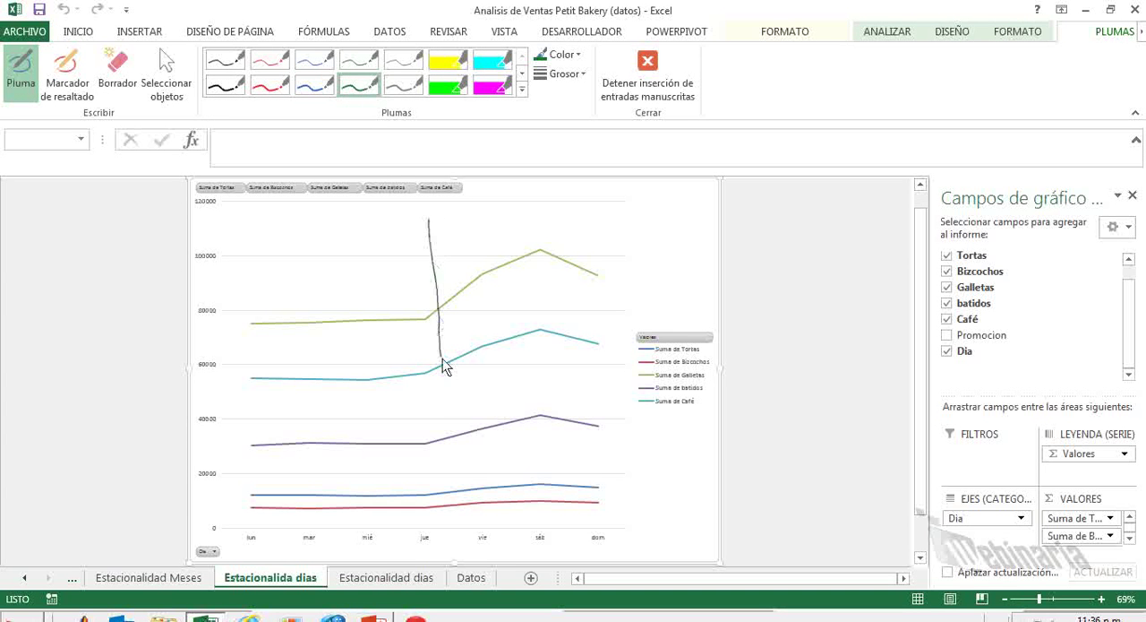
mouse_move(457, 504)
mouse_down()
mouse_move(481, 524)
mouse_move(571, 513)
mouse_up()
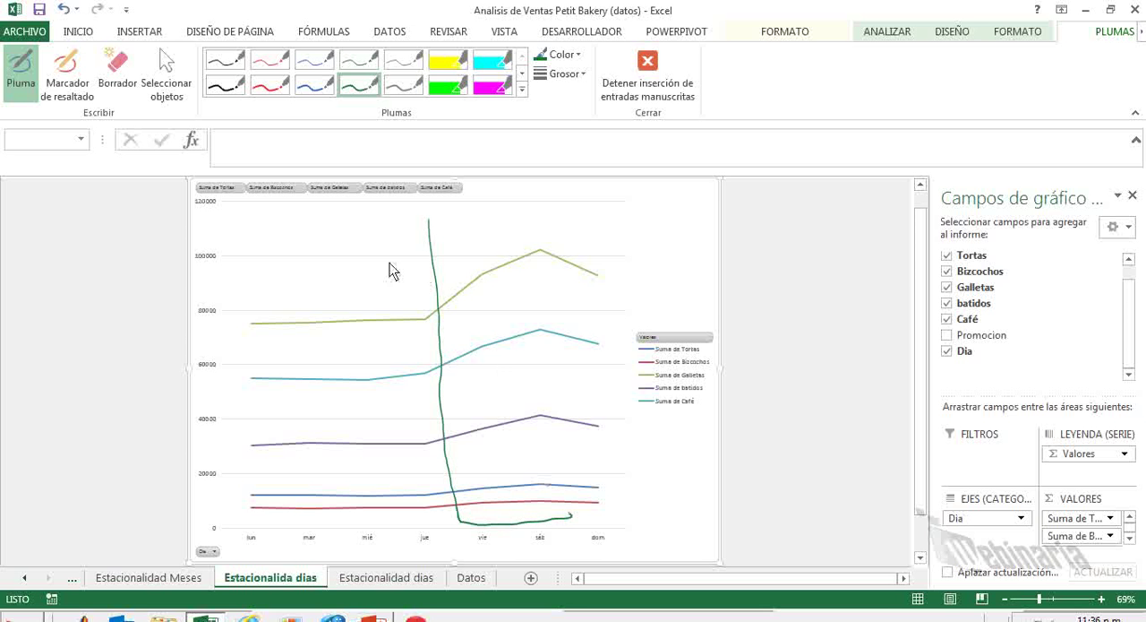
mouse_move(430, 216)
mouse_down()
mouse_move(568, 208)
mouse_move(636, 348)
mouse_move(613, 517)
mouse_up()
drag(472, 215, 482, 255)
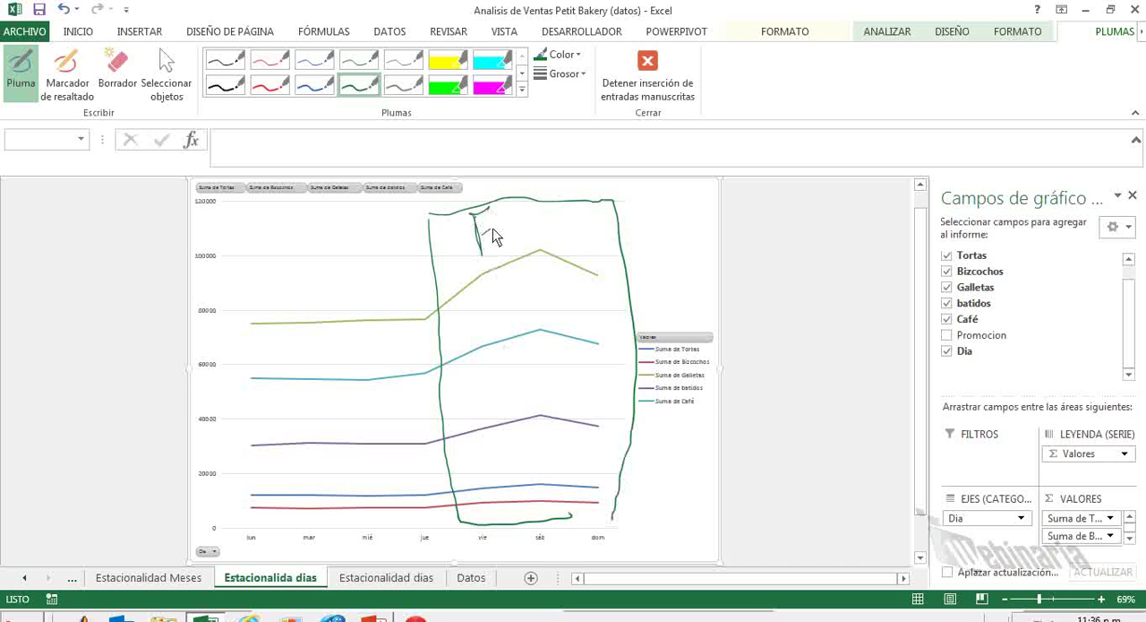
mouse_move(524, 204)
mouse_down()
mouse_move(512, 224)
mouse_move(535, 240)
mouse_up()
drag(563, 203, 557, 234)
Circle the chart lines around Monday and Tuesday with the red pen and label them "Ventas" with an arrow.
click(267, 89)
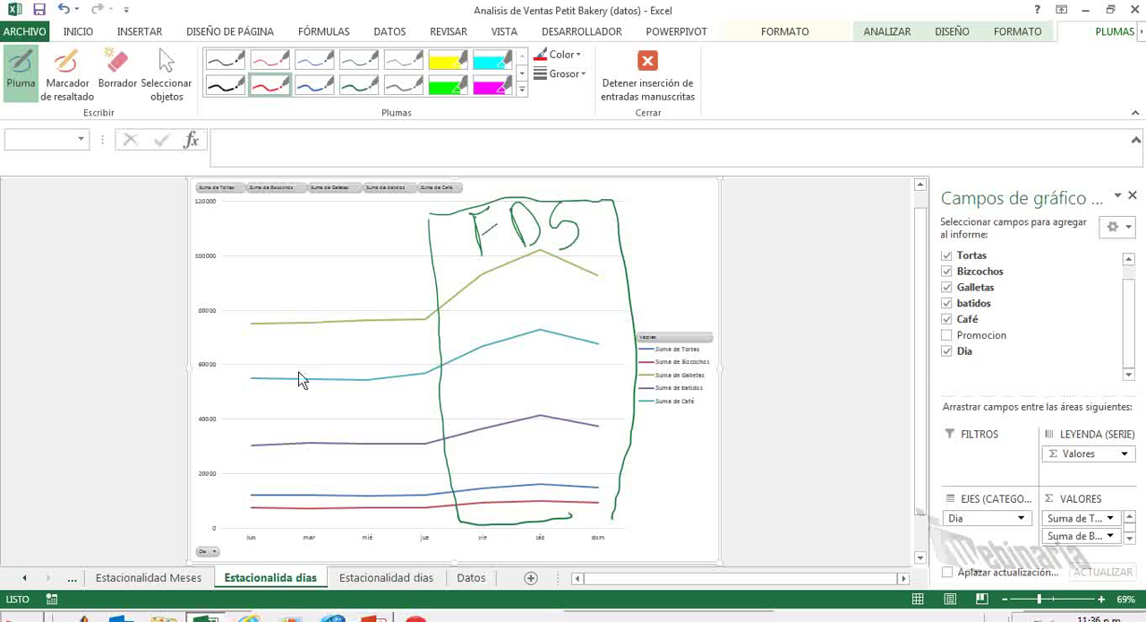
mouse_move(251, 360)
mouse_down()
mouse_move(269, 497)
mouse_move(315, 409)
mouse_move(293, 352)
mouse_up()
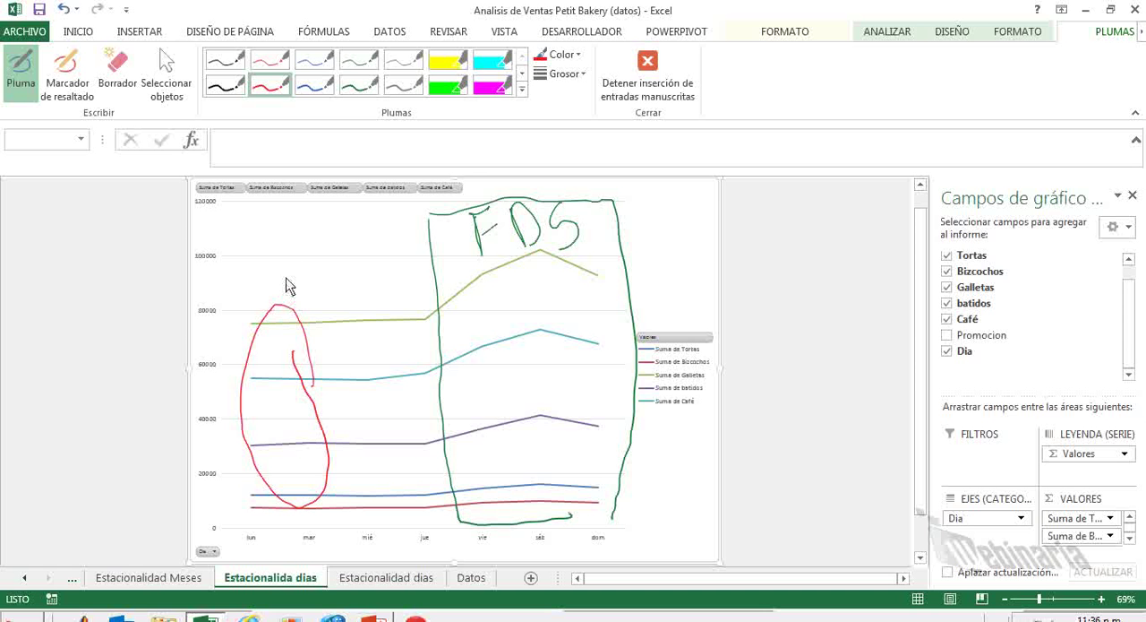
mouse_move(280, 288)
mouse_down()
mouse_move(282, 256)
mouse_move(309, 240)
mouse_move(347, 250)
mouse_up()
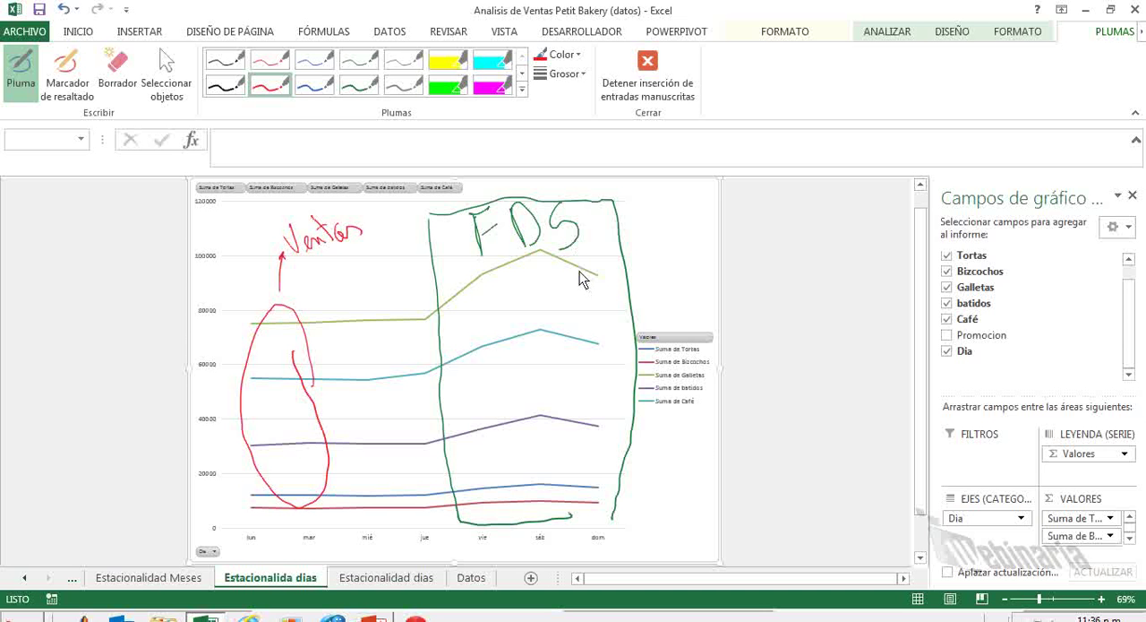
Trace the weekend sales peak above the Galletas line in red ink and stop inking.
drag(436, 320, 474, 259)
drag(518, 224, 618, 273)
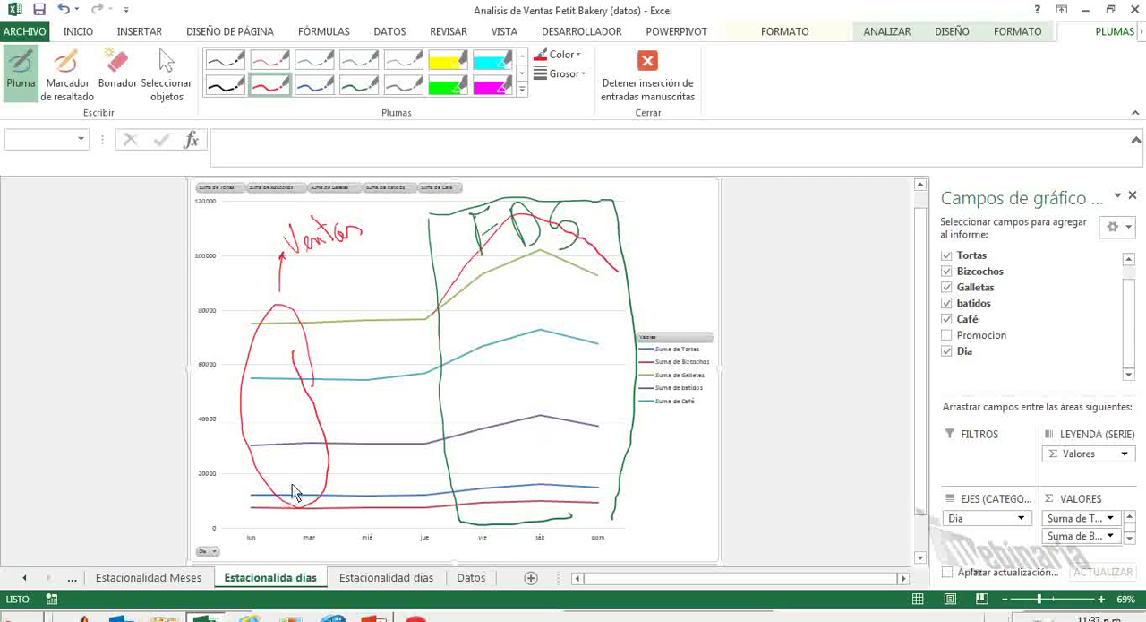
key(Escape)
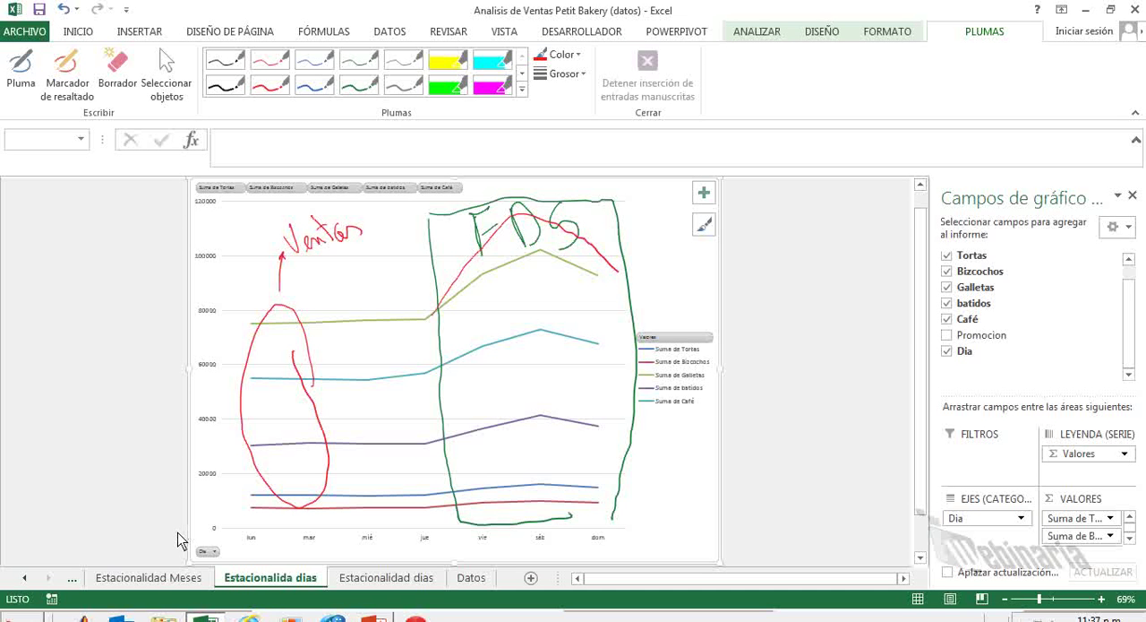
Return to the Estacionalidad dias sheet with the weekday pivot table and select an empty cell below it.
click(473, 577)
click(395, 580)
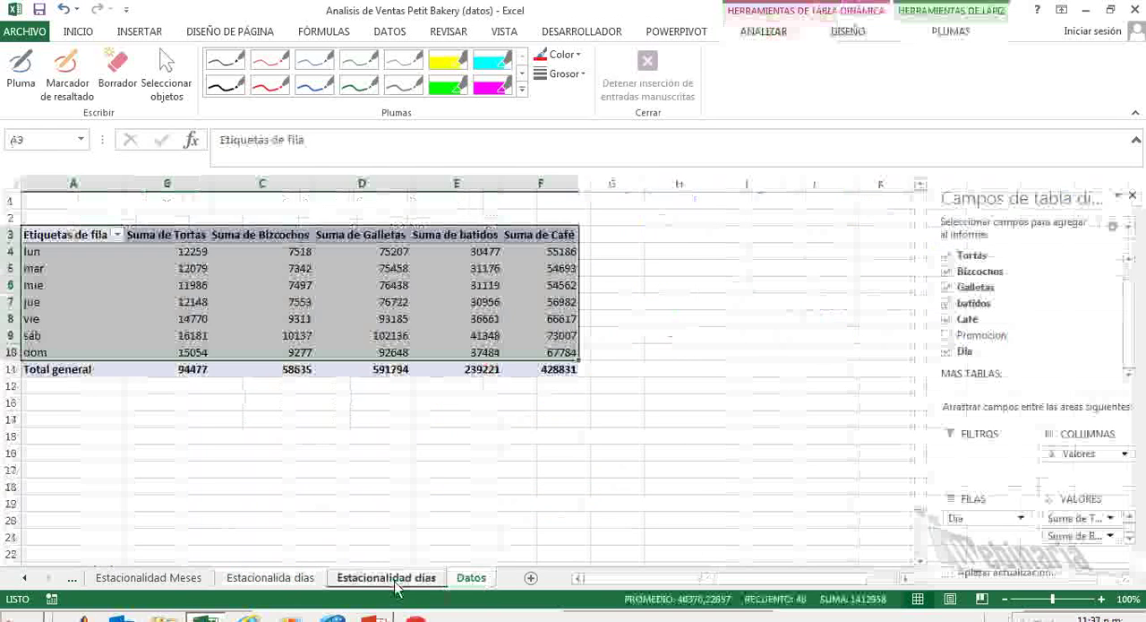
click(244, 454)
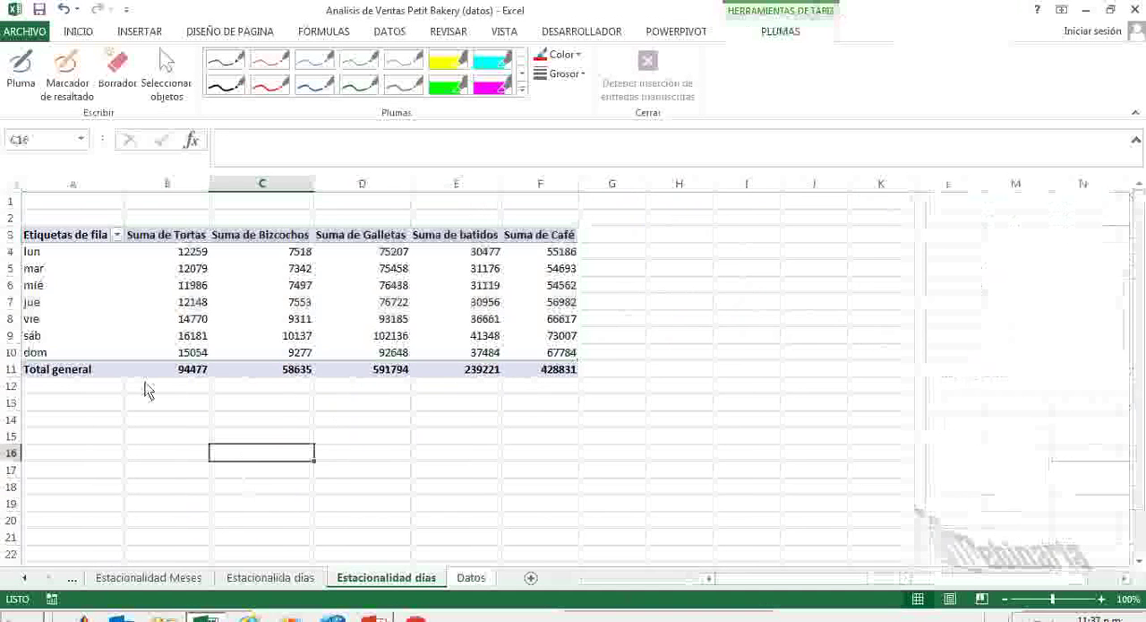
Try to duplicate the weekday pivot table by copying only A3:F10 to A16, and undo the paste.
drag(65, 246, 551, 359)
key(ctrl+c)
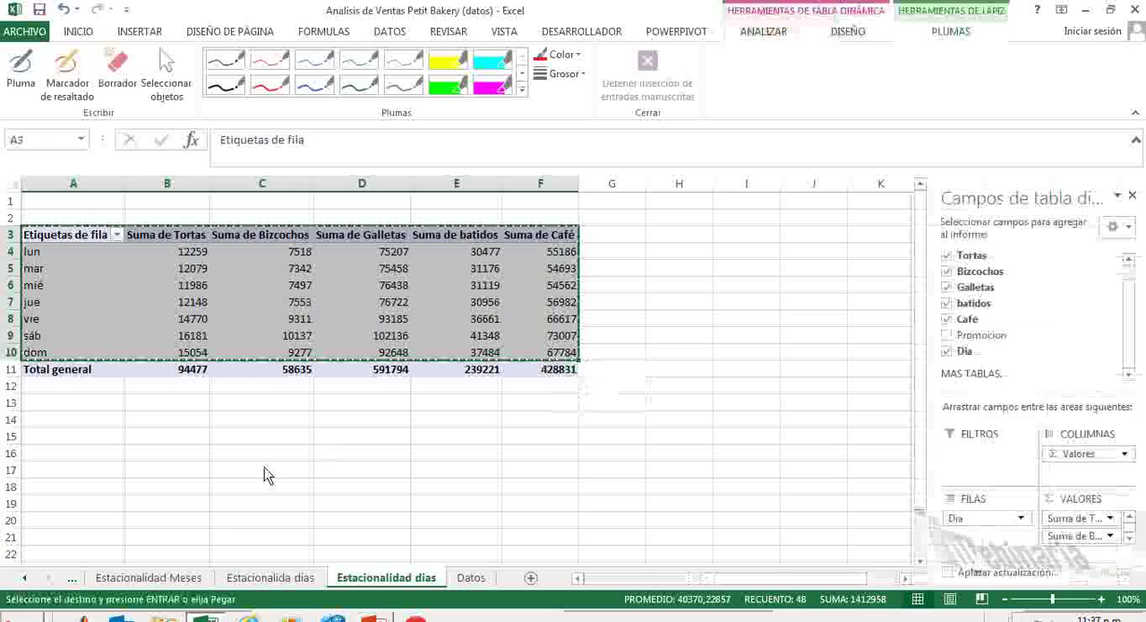
click(71, 455)
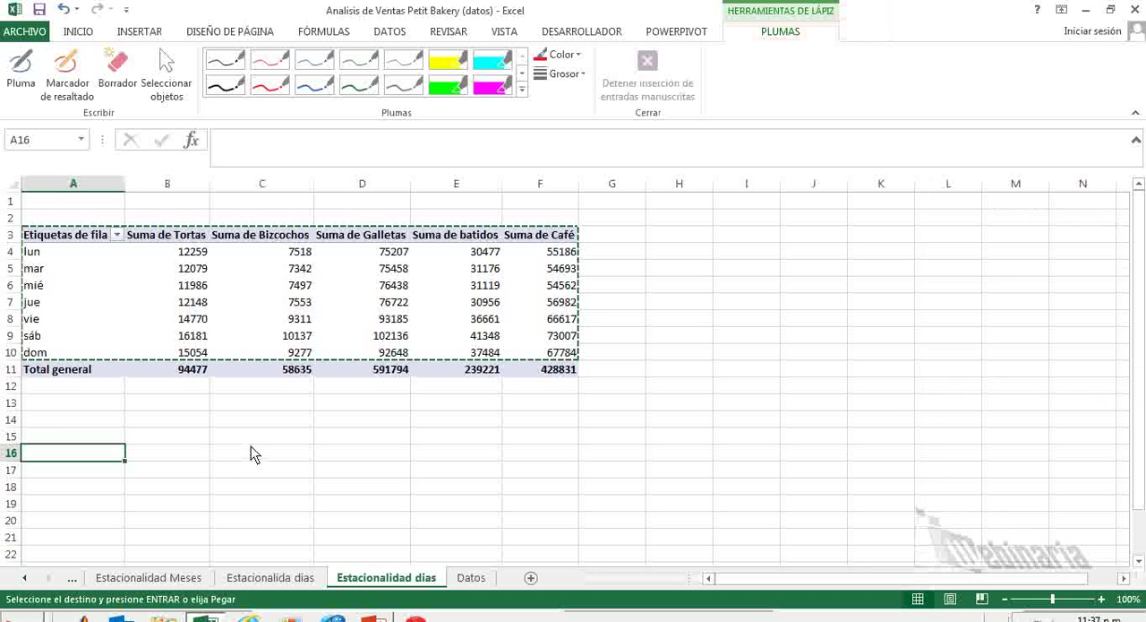
key(ctrl+v)
scroll(374, 458, down, 1)
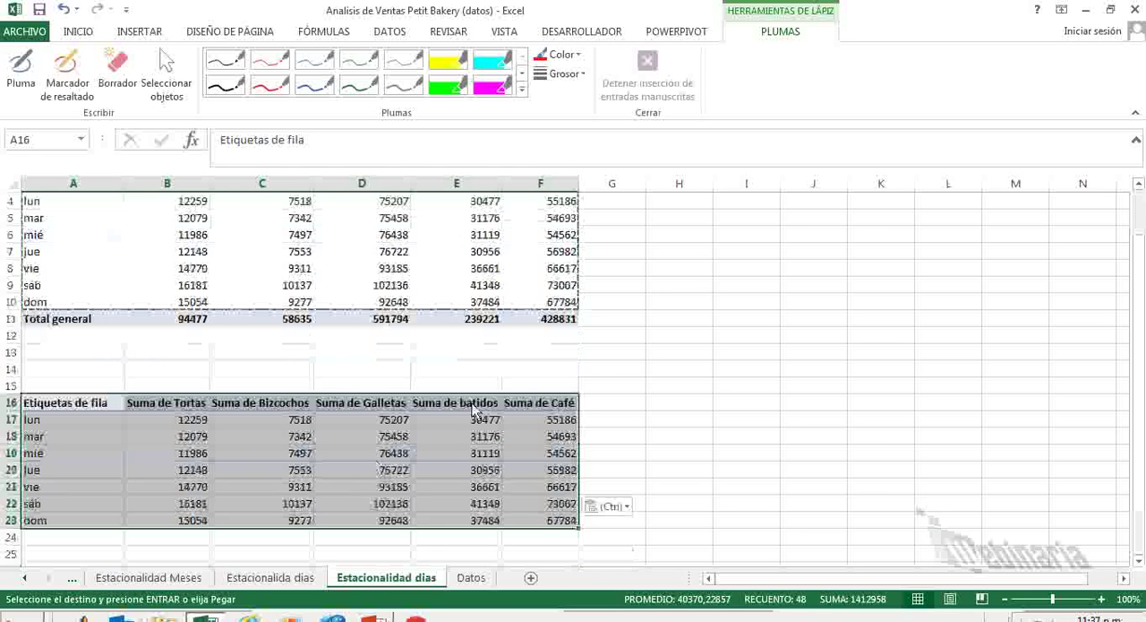
click(596, 371)
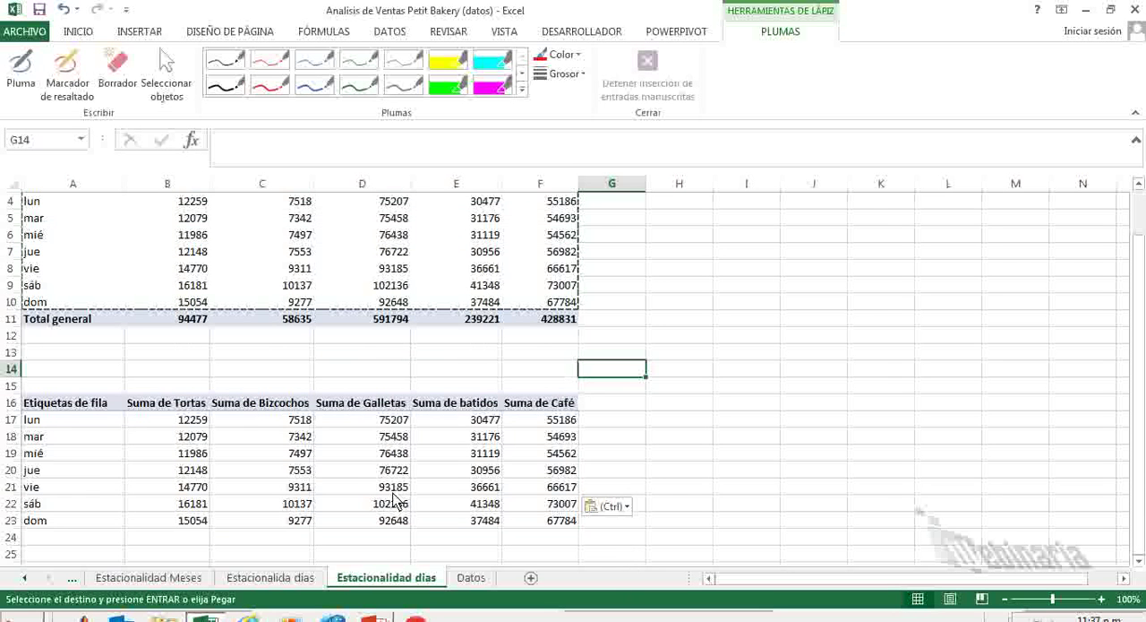
key(ctrl+z)
scroll(262, 437, up, 1)
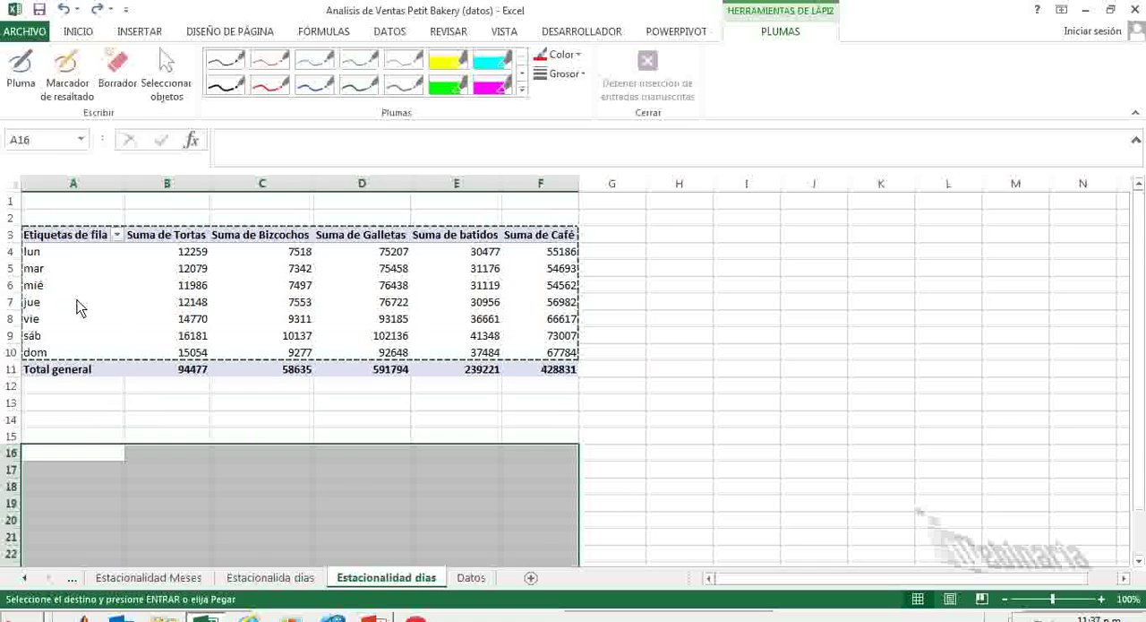
Copy the whole weekday pivot table A3:F11, including its grand total row, and paste it at A17.
drag(67, 238, 545, 377)
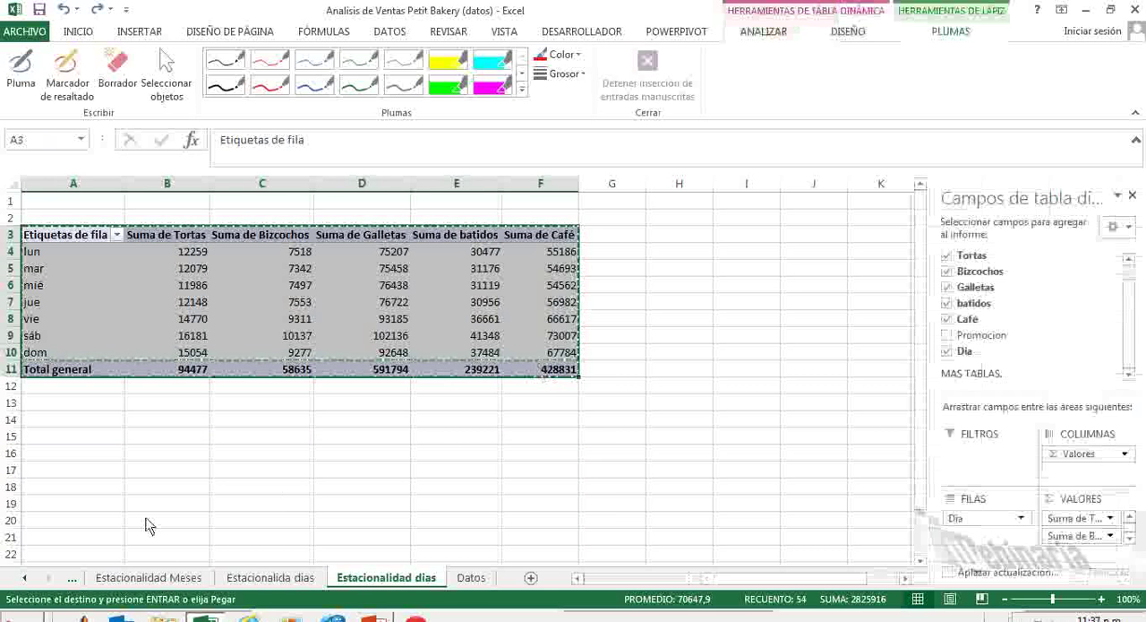
click(77, 477)
key(ctrl+v)
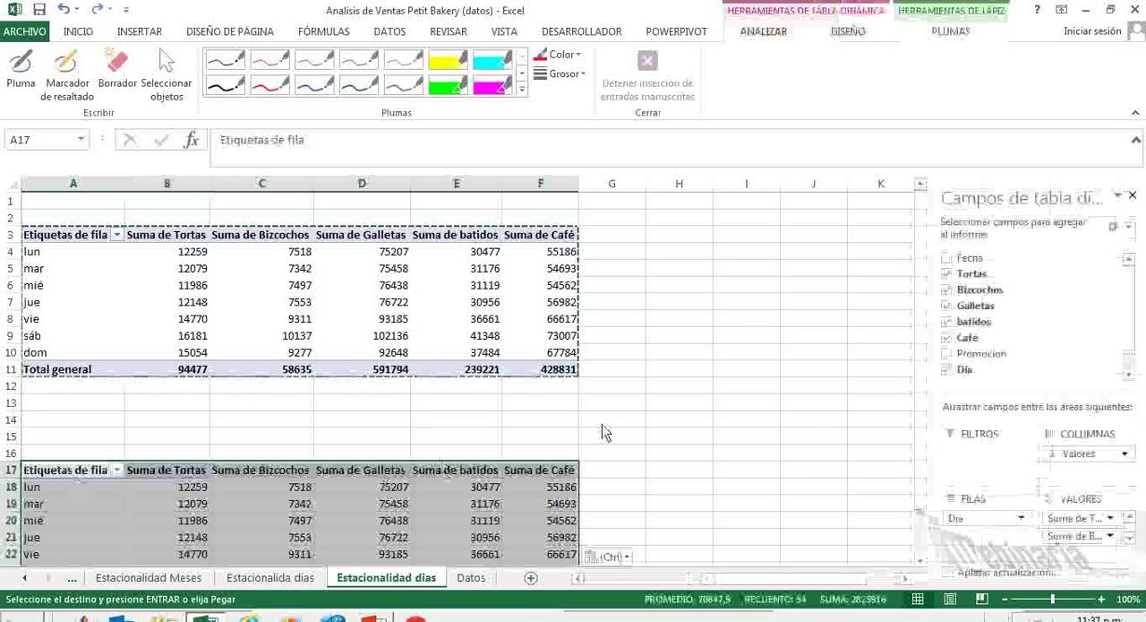
click(653, 401)
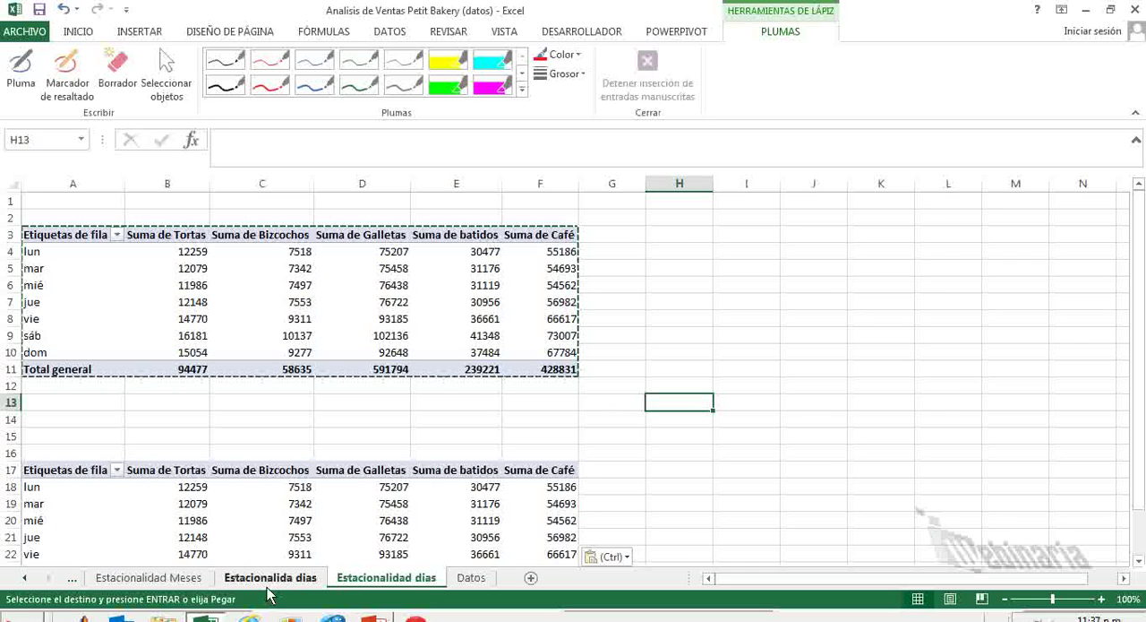
Add the Promocion field to the rows of the copied pivot table, above Dia.
click(256, 525)
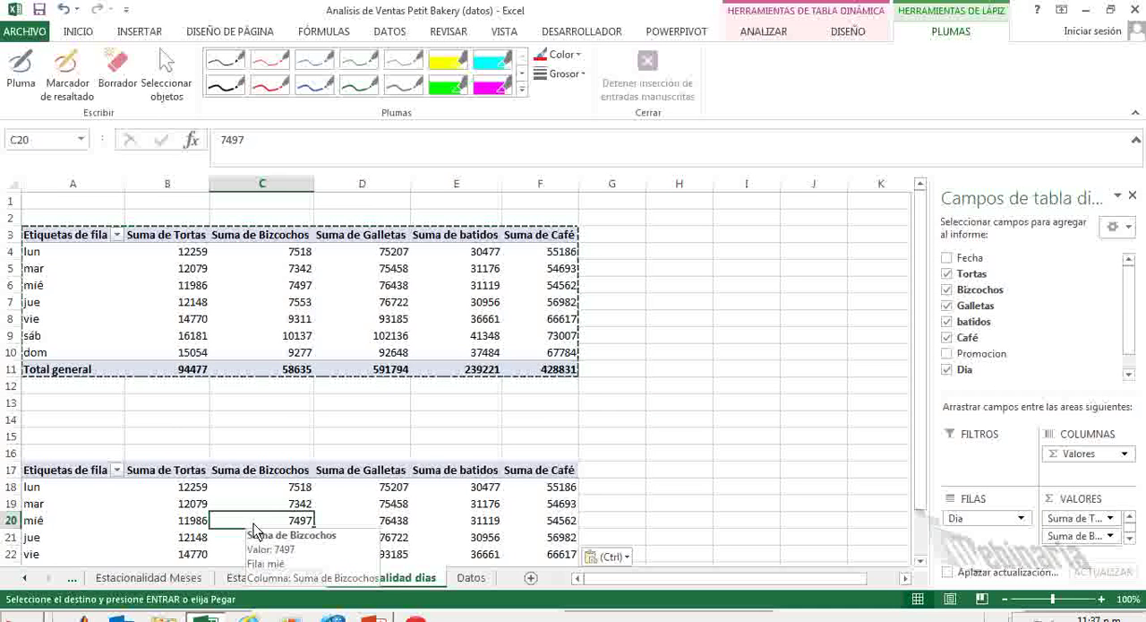
scroll(255, 527, down, 1)
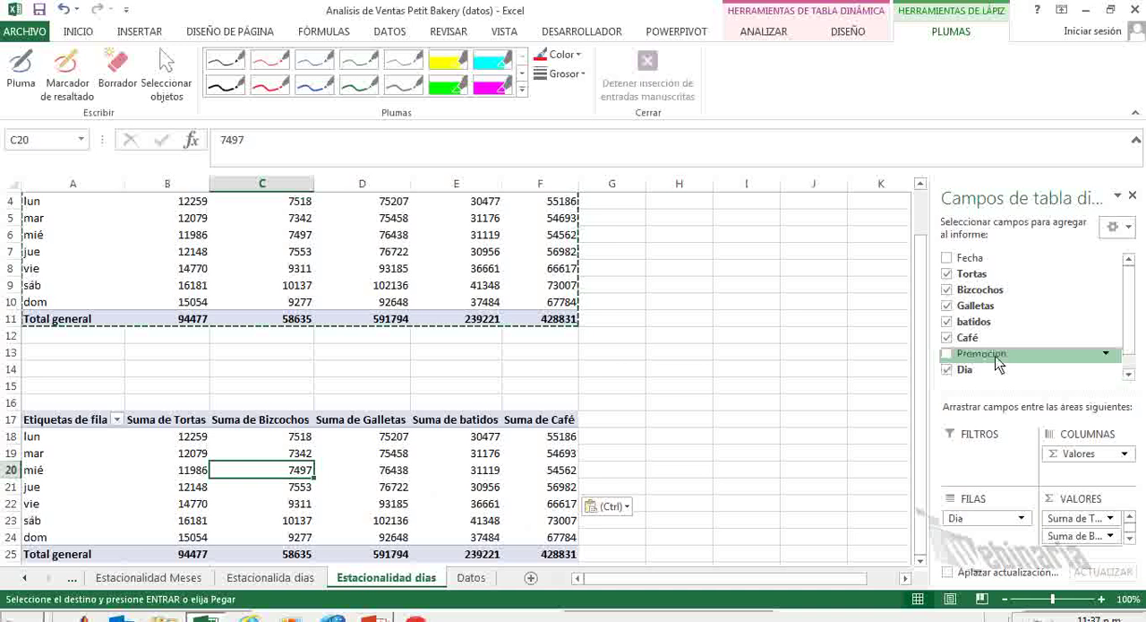
drag(1000, 362, 990, 468)
drag(985, 512, 1000, 355)
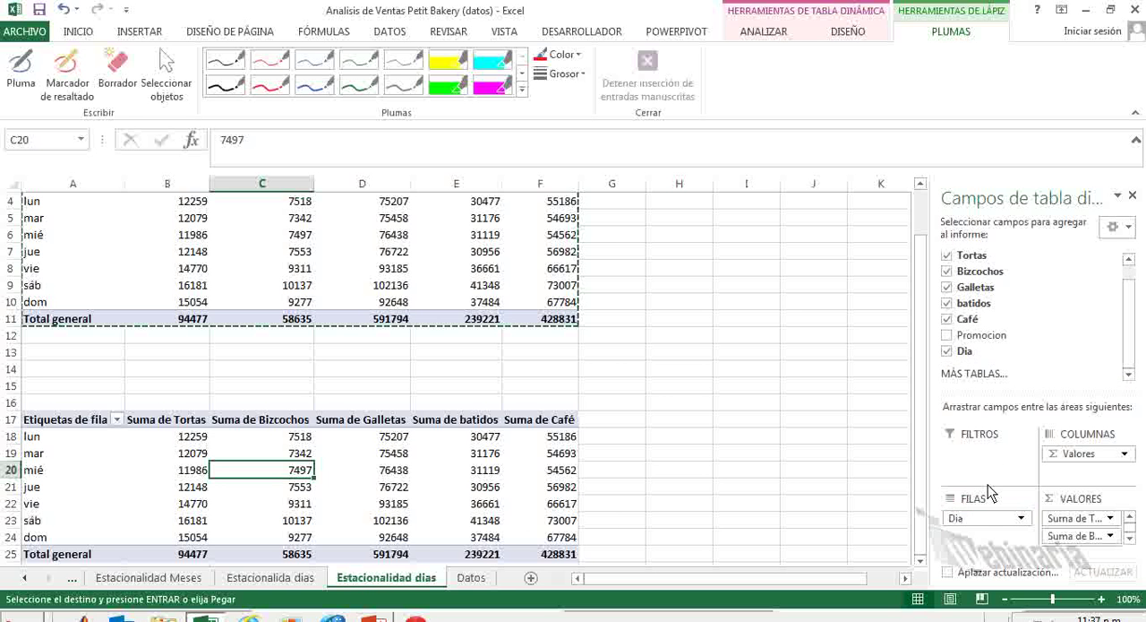
drag(989, 512, 985, 515)
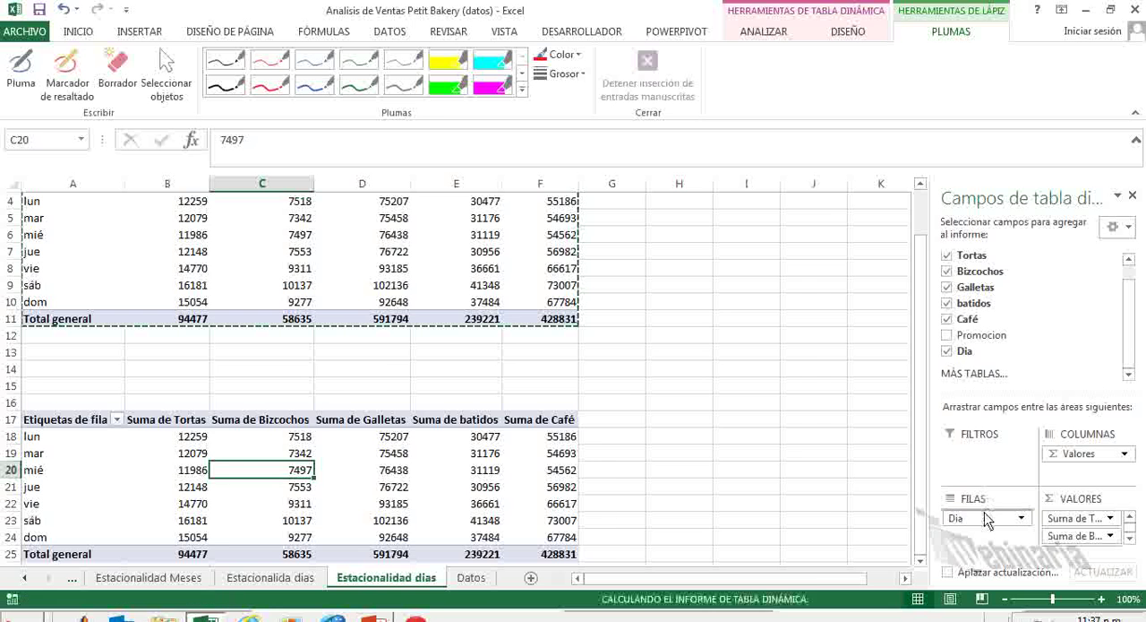
Compare the weekday sales in the No and Si promotion groups of the second pivot table.
scroll(699, 439, down, 3)
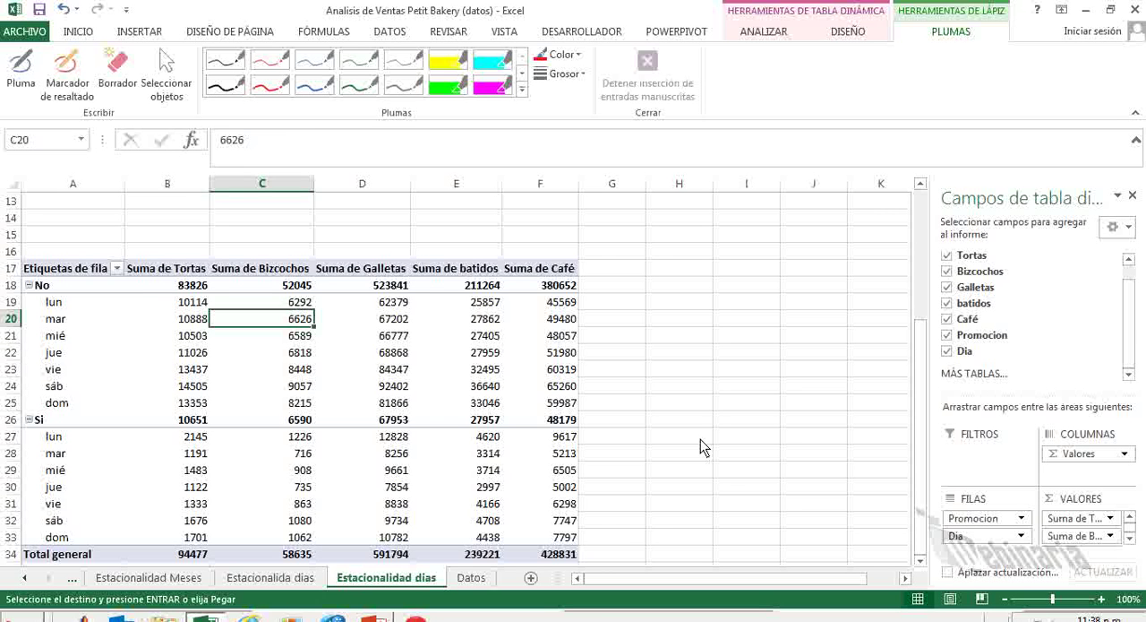
key(Left)
key(Down)
key(Down)
key(Down)
key(Down)
key(Down)
key(Down)
key(Down)
key(Down)
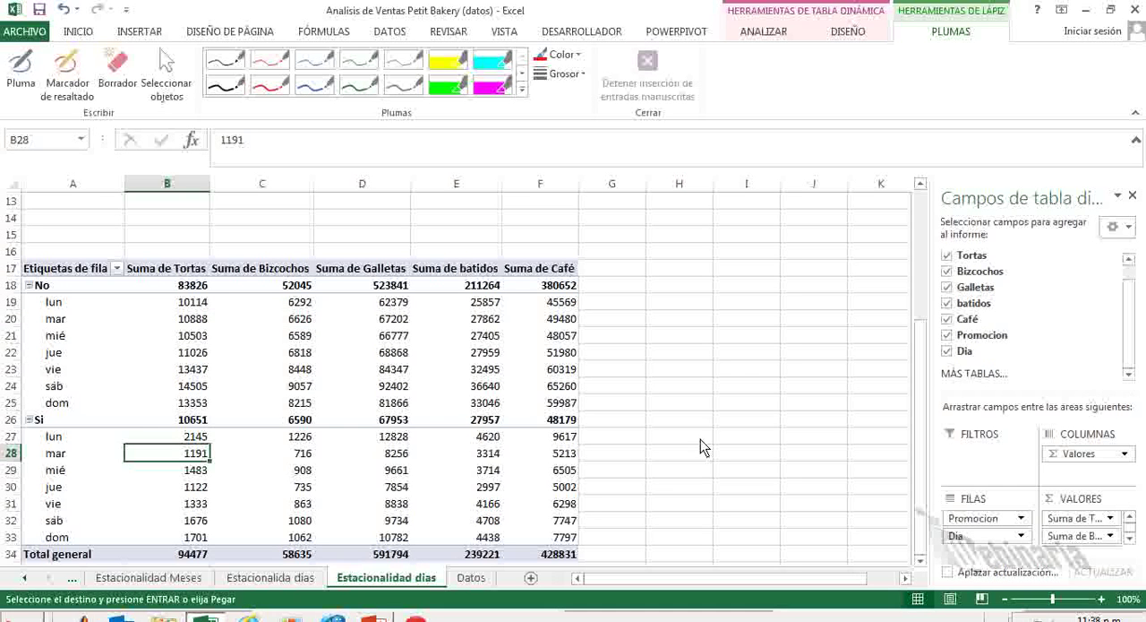
key(Up)
key(Up)
key(Up)
key(Up)
key(Up)
key(Up)
key(Up)
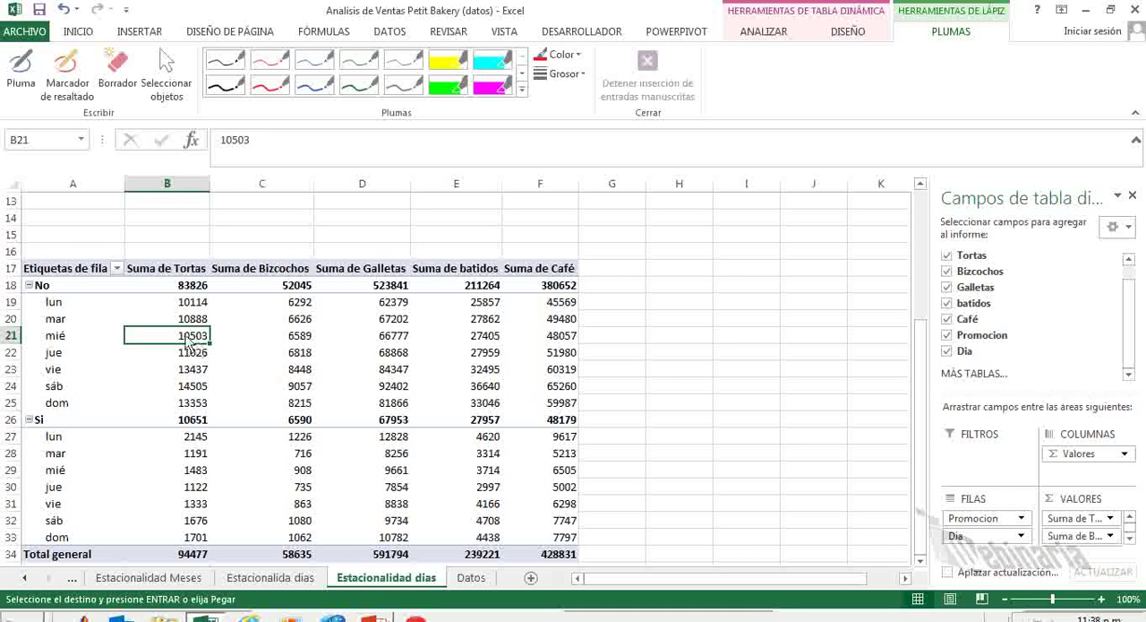
mouse_move(189, 345)
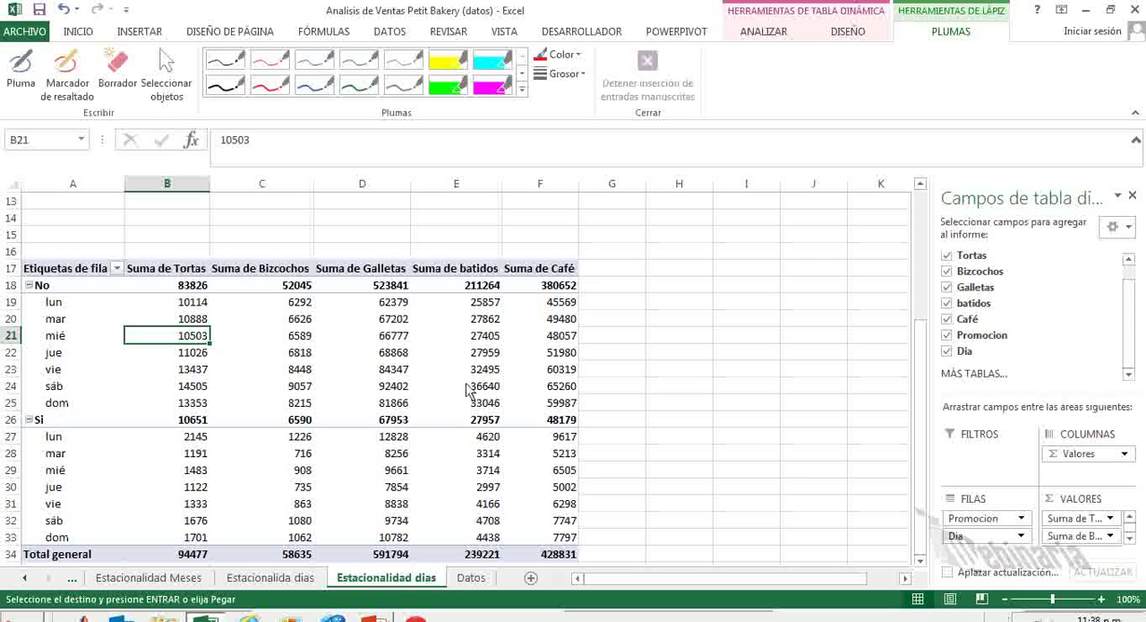
Summarize the Tortas values in the second pivot table by Promedio, with Número format and 2 decimals.
click(1112, 518)
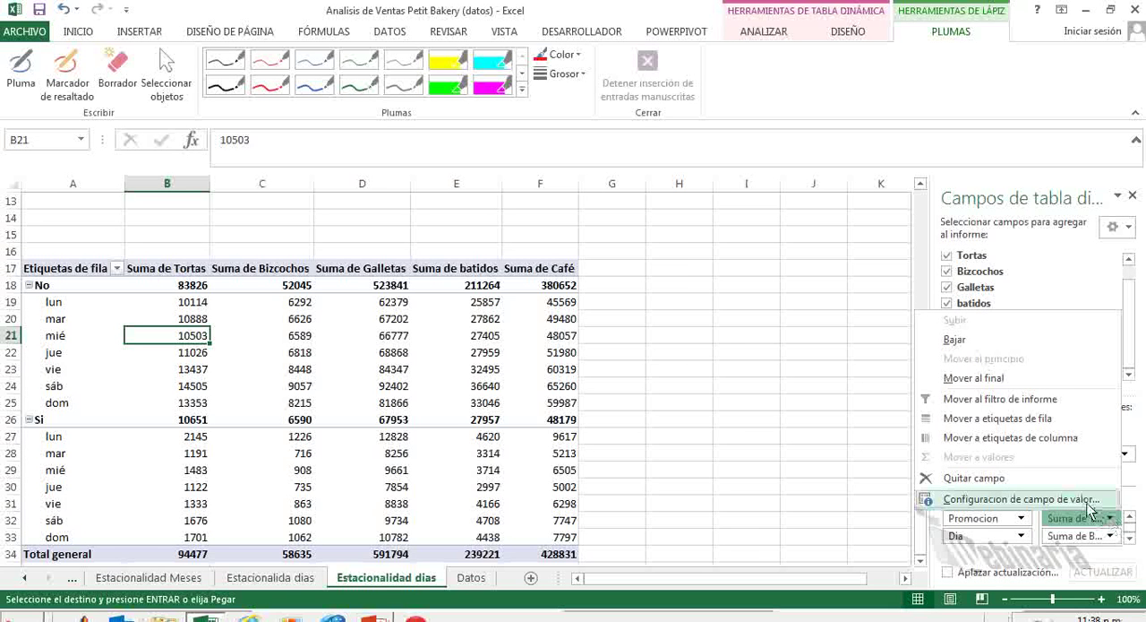
click(1021, 499)
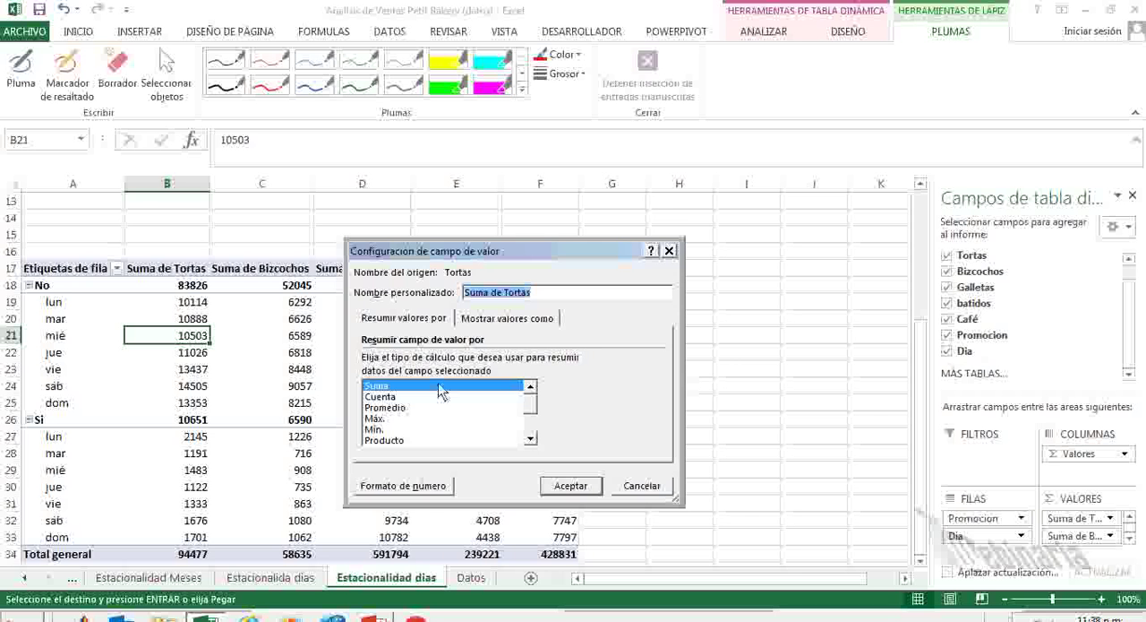
click(380, 408)
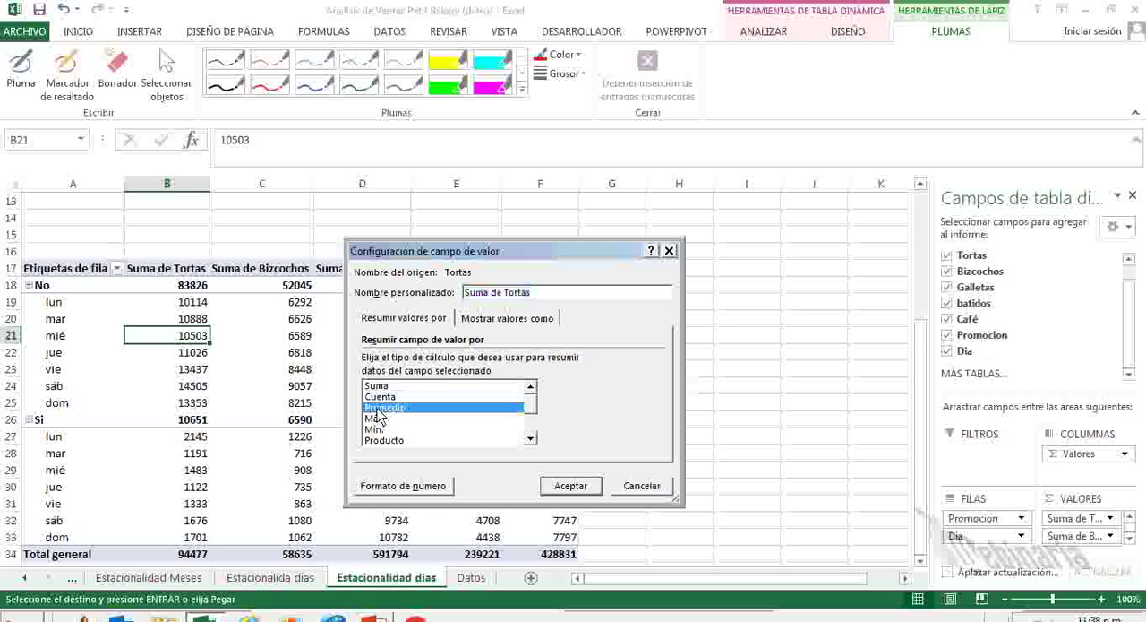
click(428, 489)
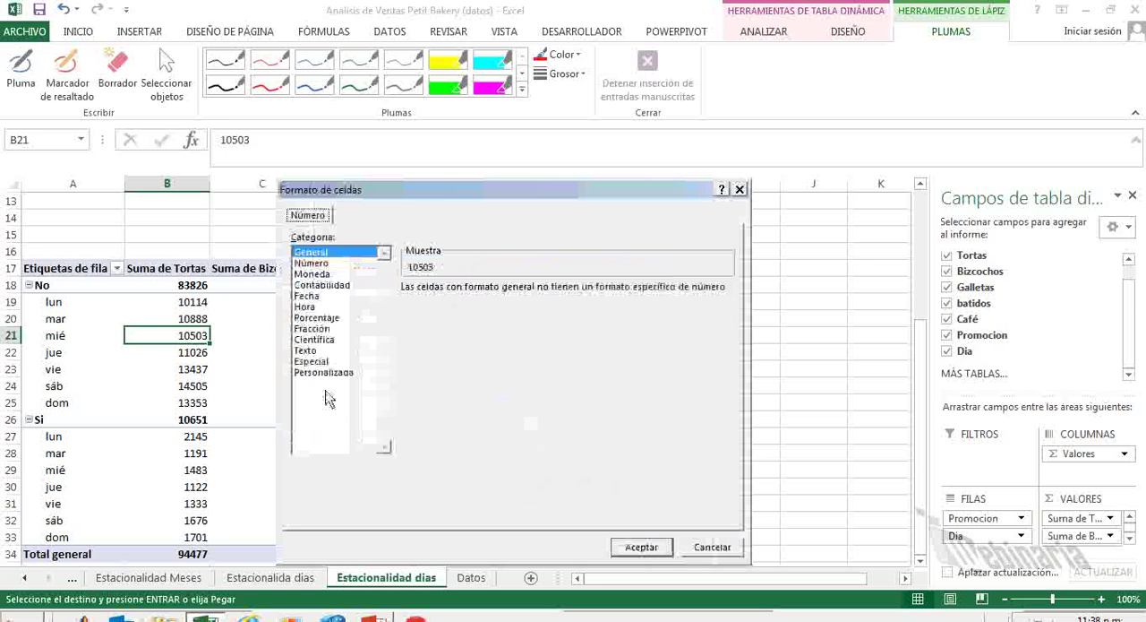
click(313, 262)
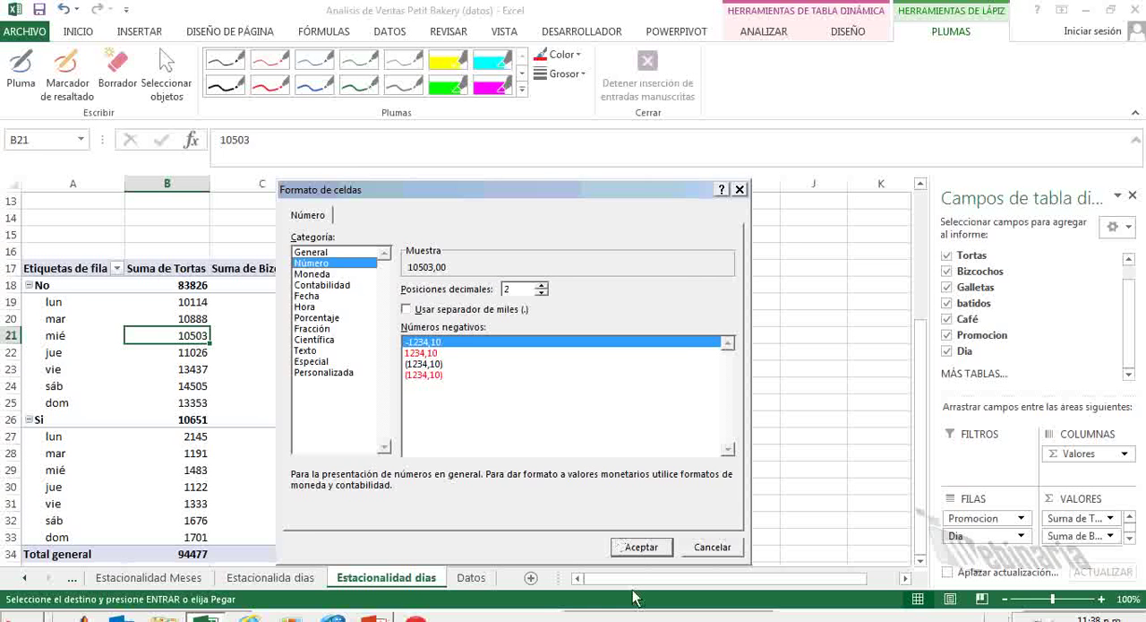
click(649, 549)
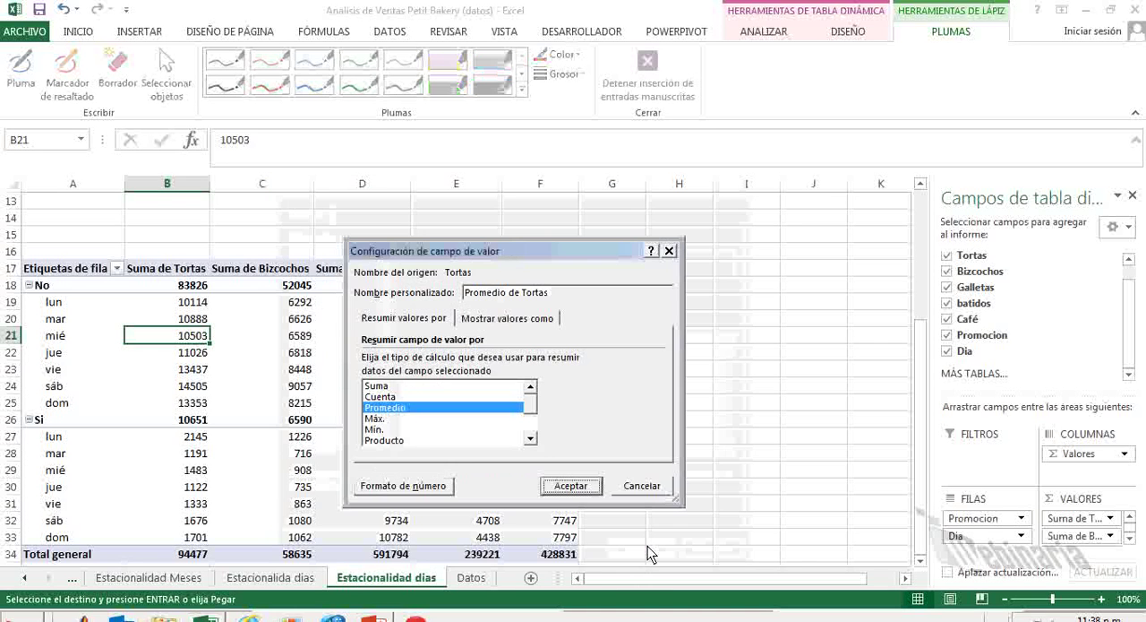
click(573, 485)
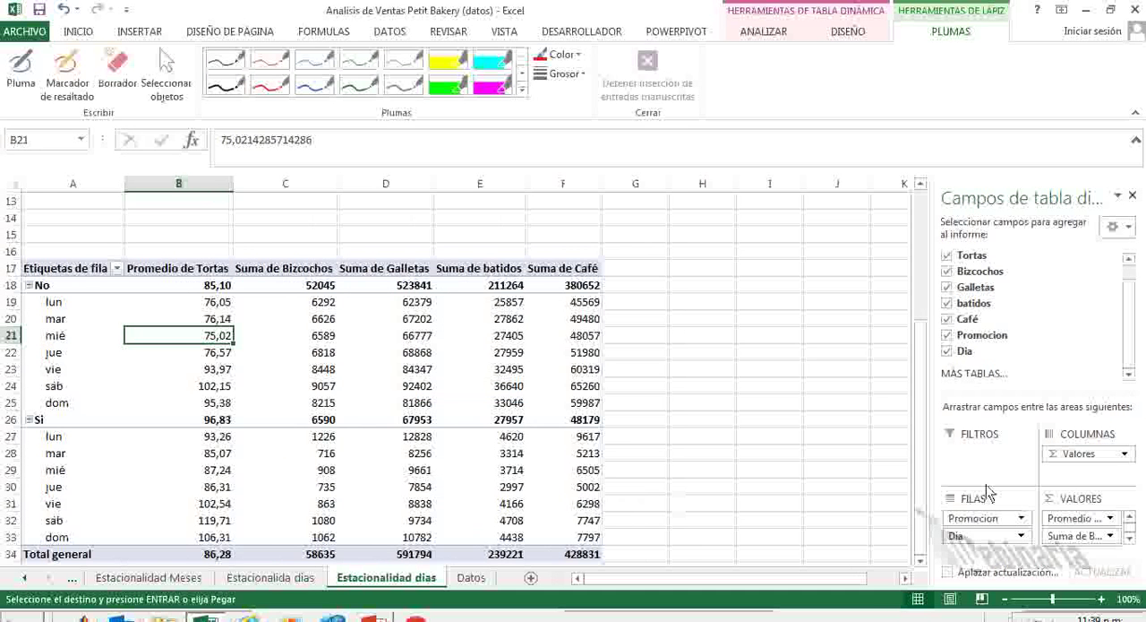
Change the Bizcochos value field to Promedio and format it as Número with 2 decimals.
click(1110, 536)
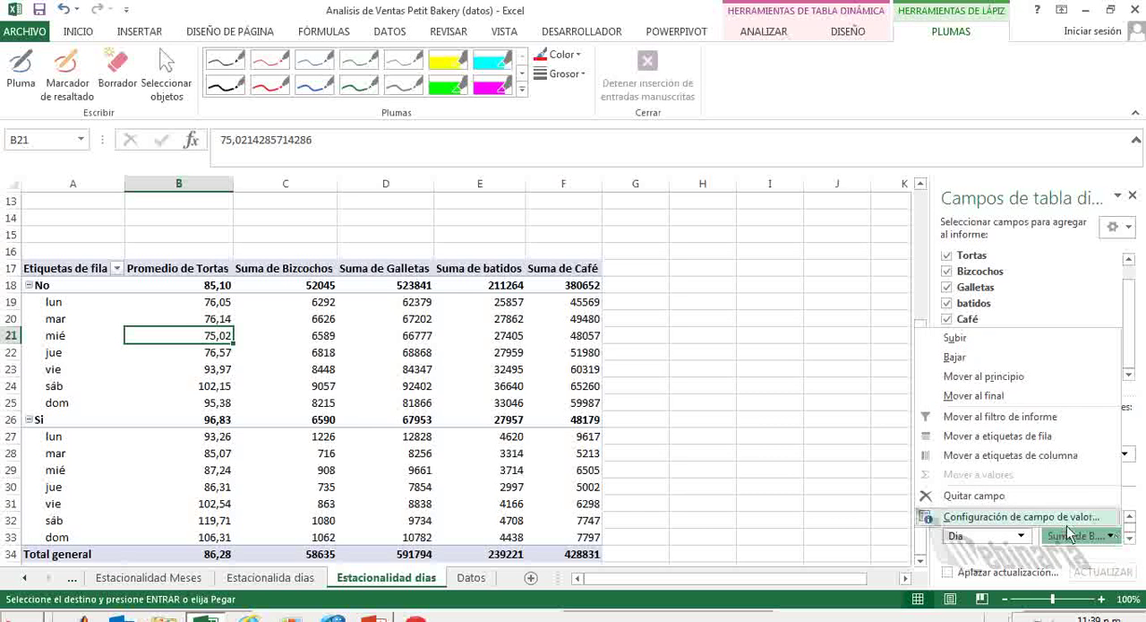
click(1039, 587)
click(403, 407)
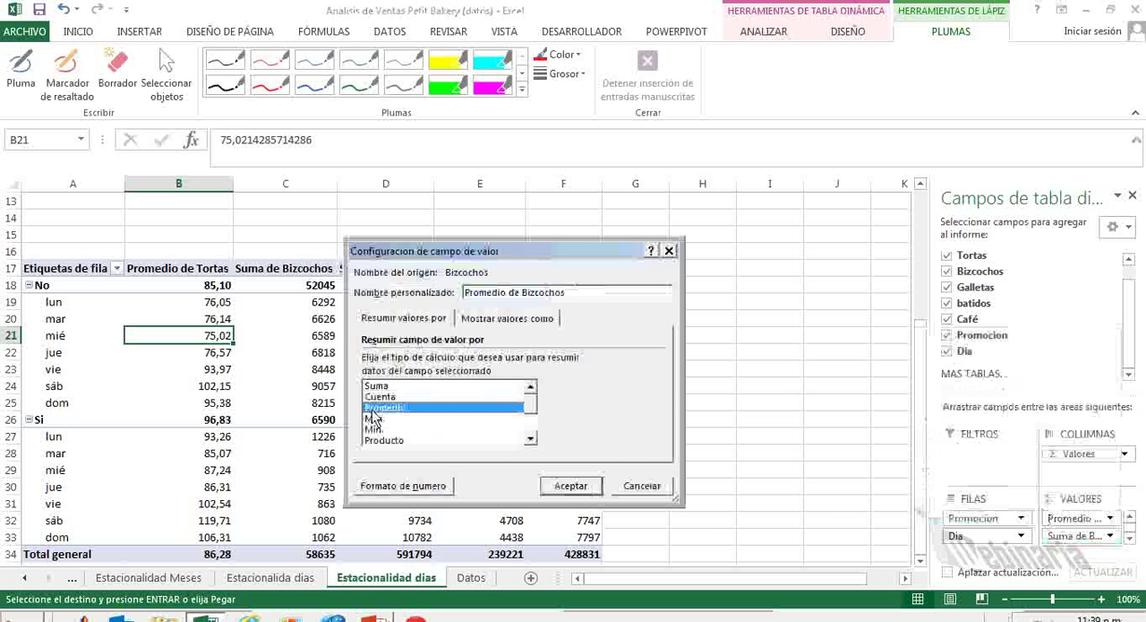
click(403, 486)
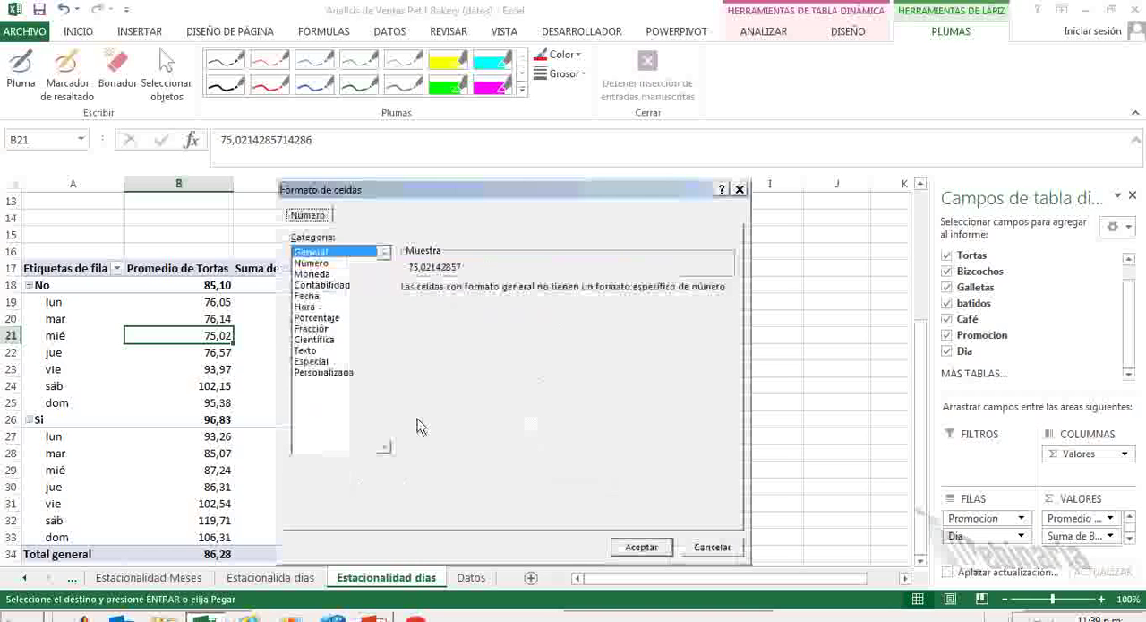
click(311, 263)
click(641, 546)
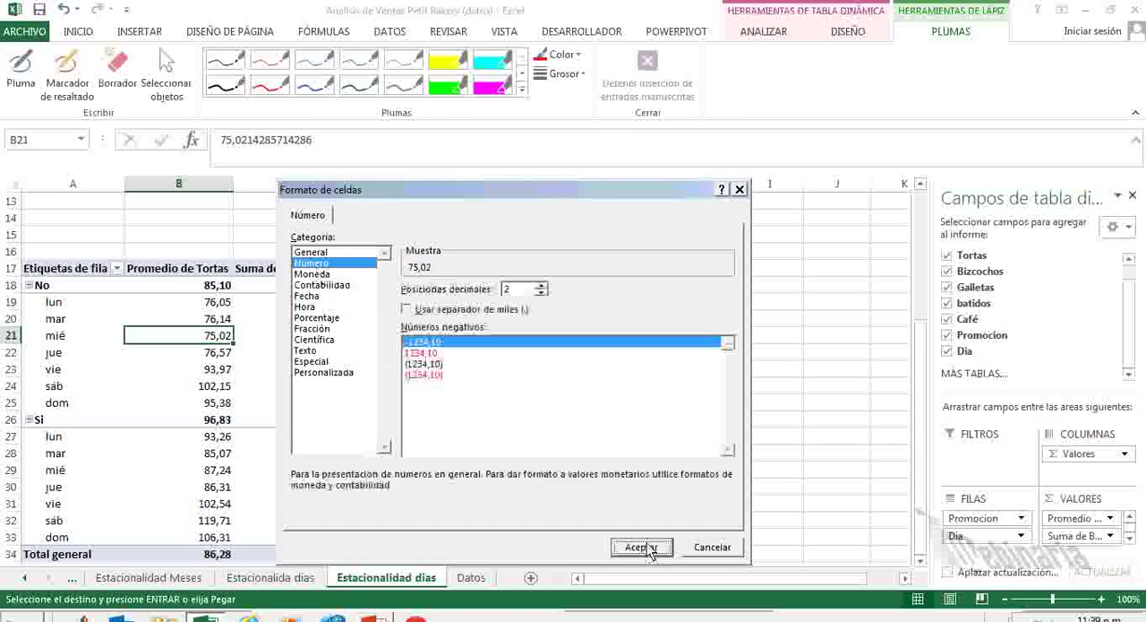
click(584, 486)
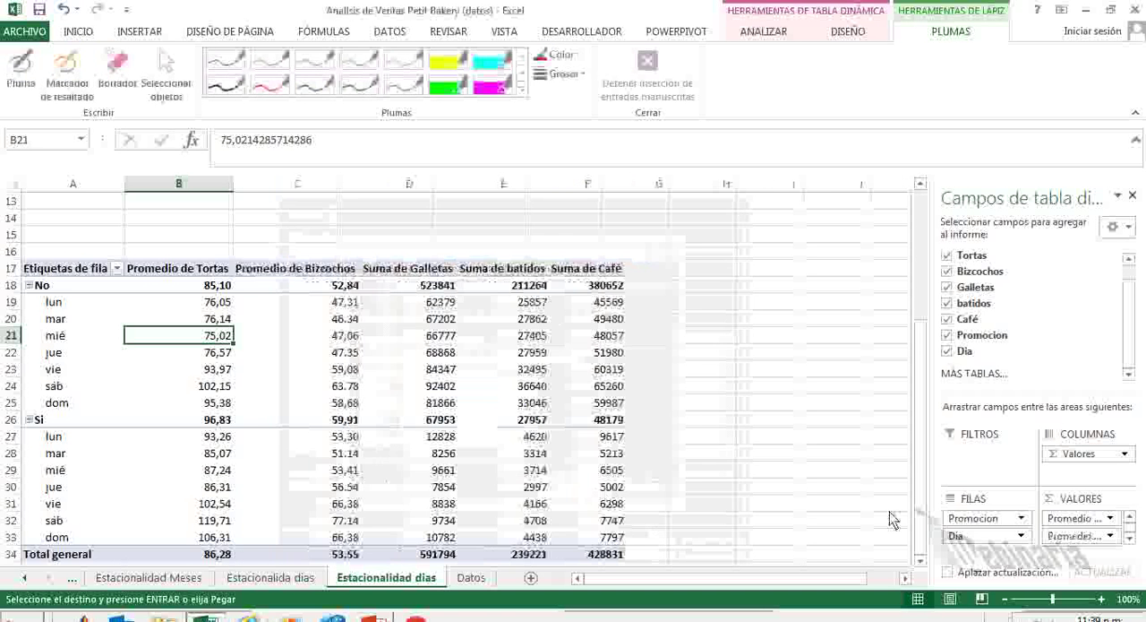
Change the Galletas value field to Promedio and format it as Número with 2 decimals.
click(1132, 538)
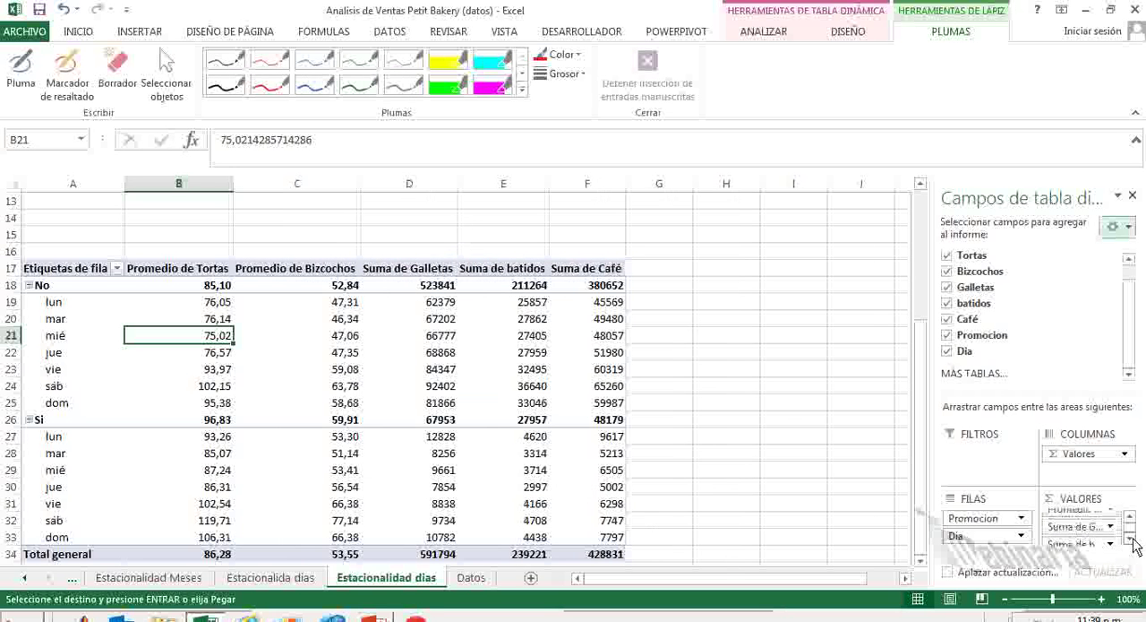
click(1130, 538)
click(1061, 528)
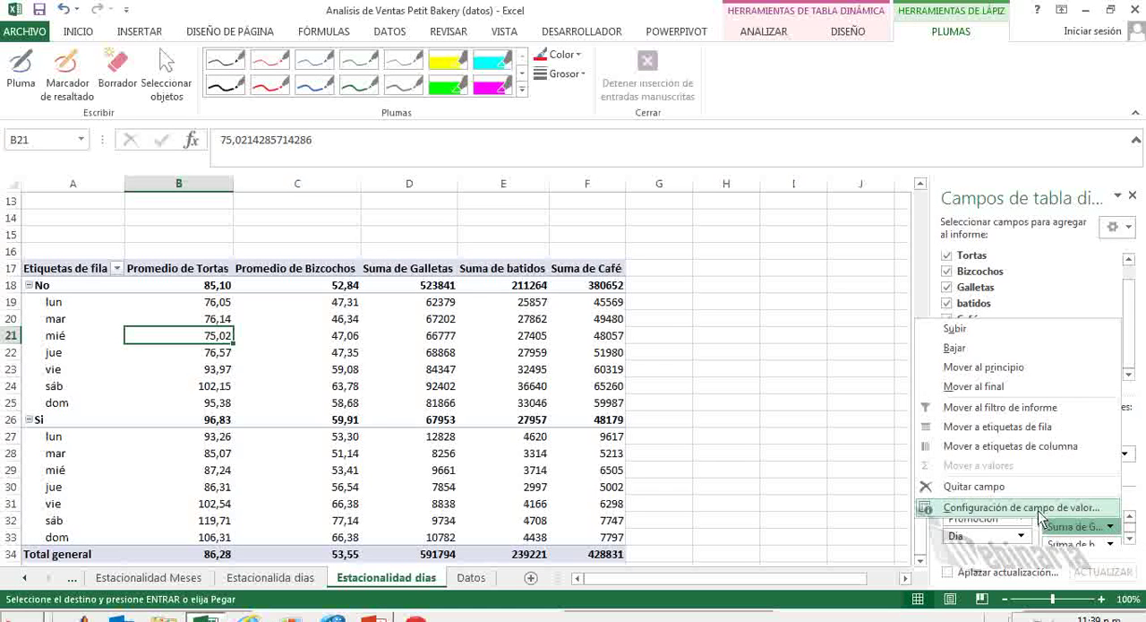
click(1030, 507)
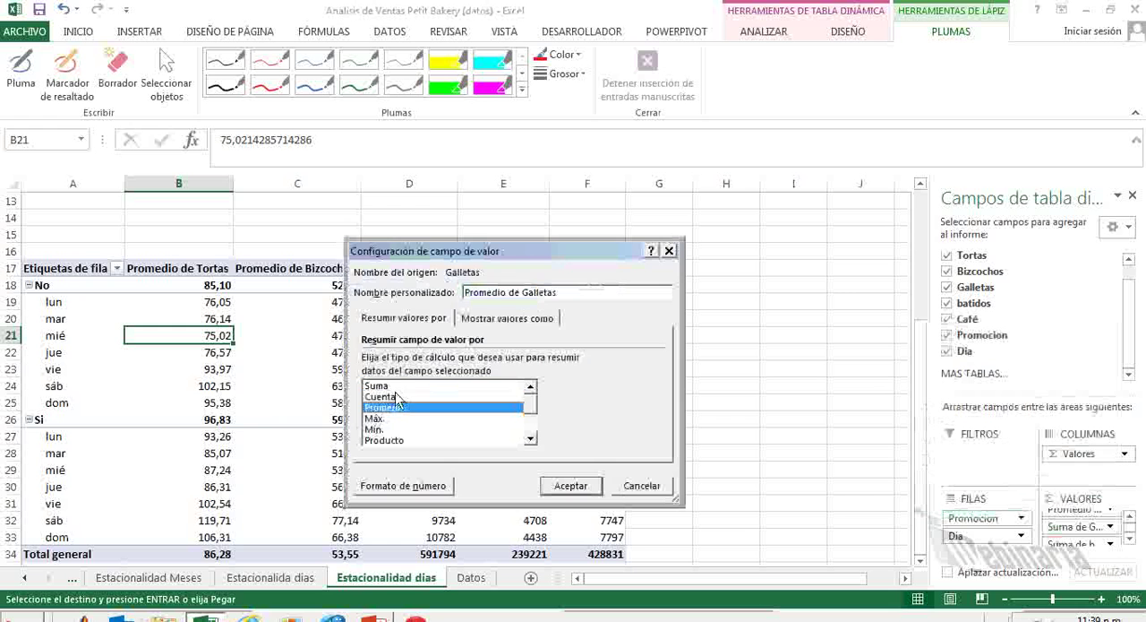
click(422, 486)
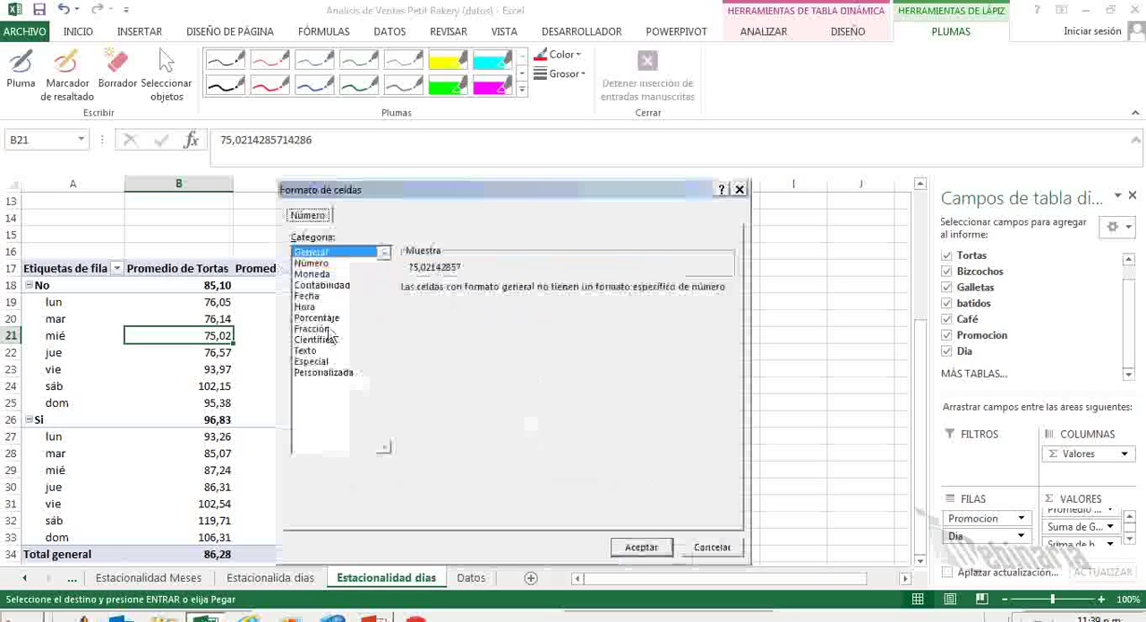
click(319, 265)
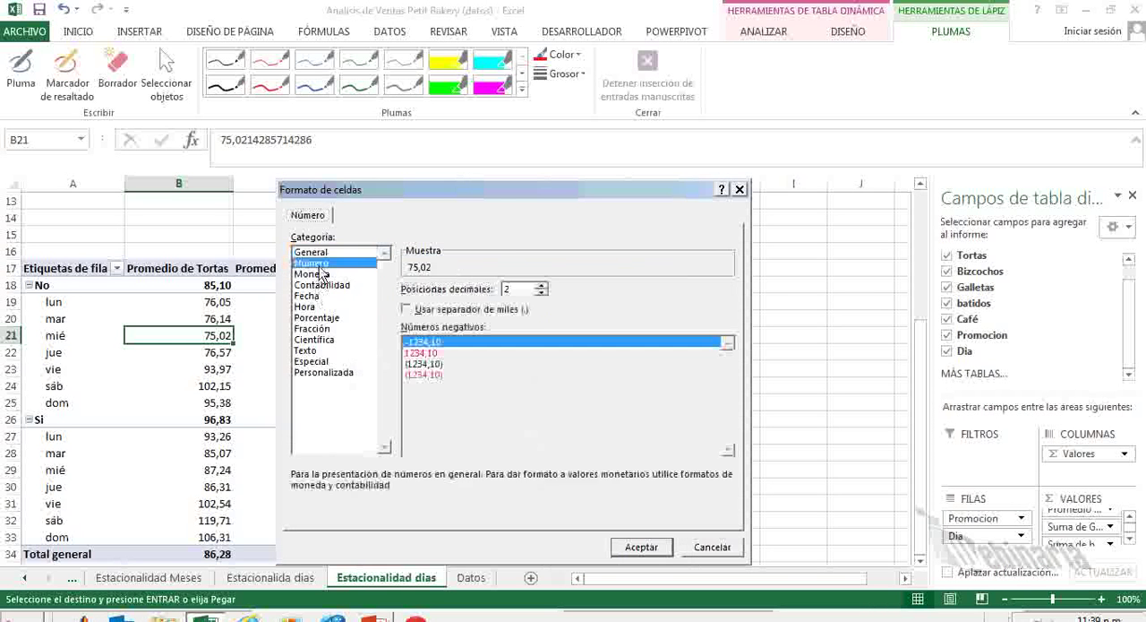
click(630, 547)
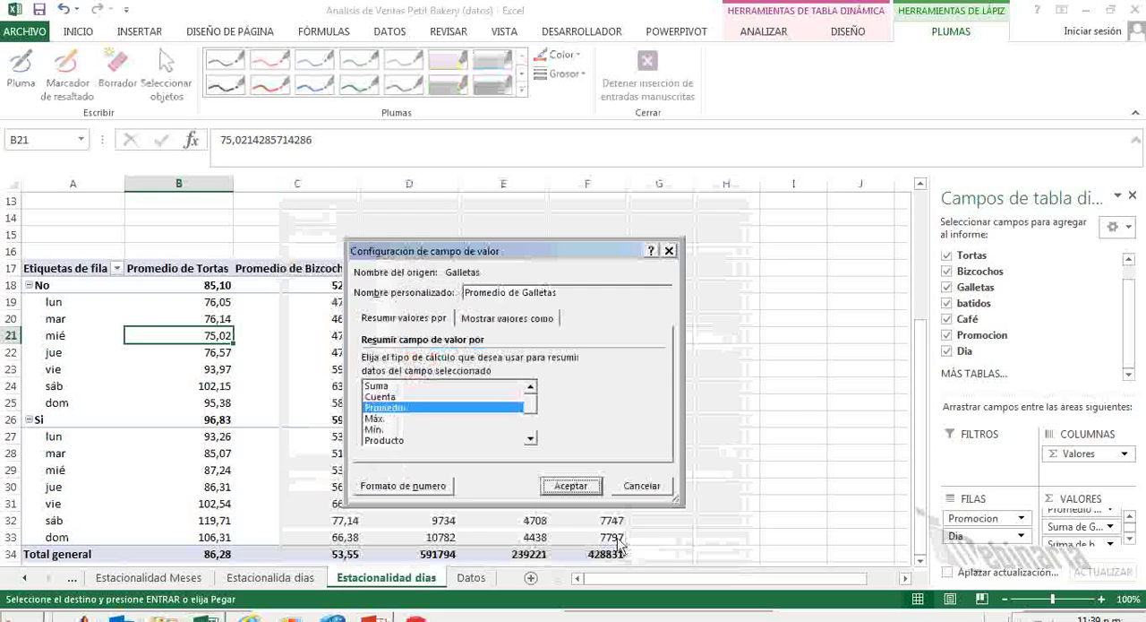
click(574, 488)
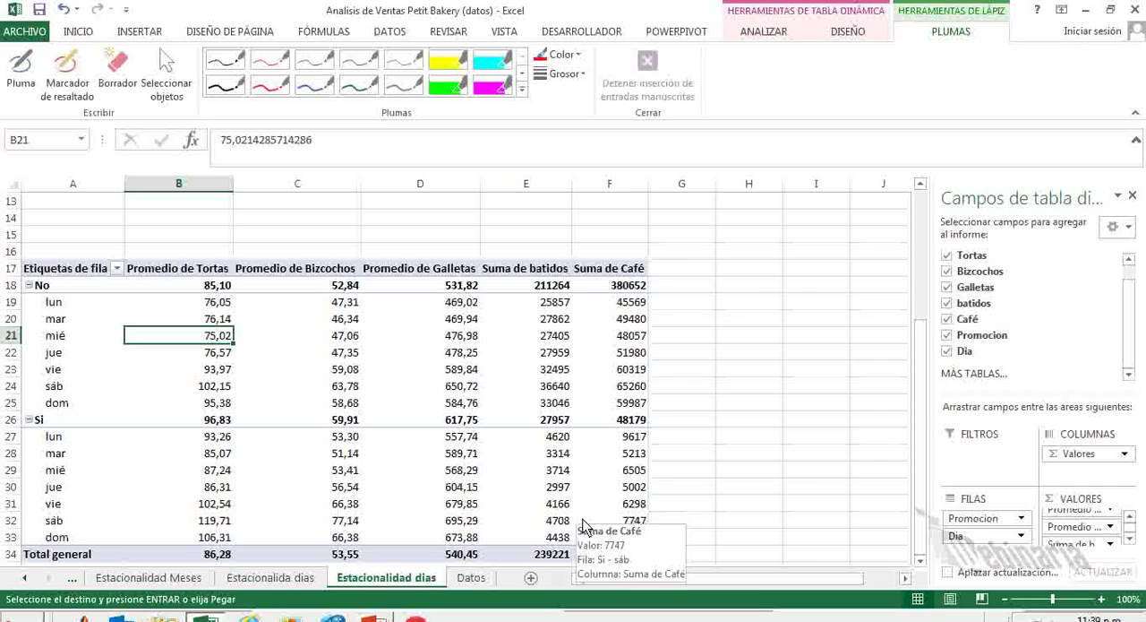
Change the summary calculation of the Café value field from Suma to Promedio.
click(1130, 541)
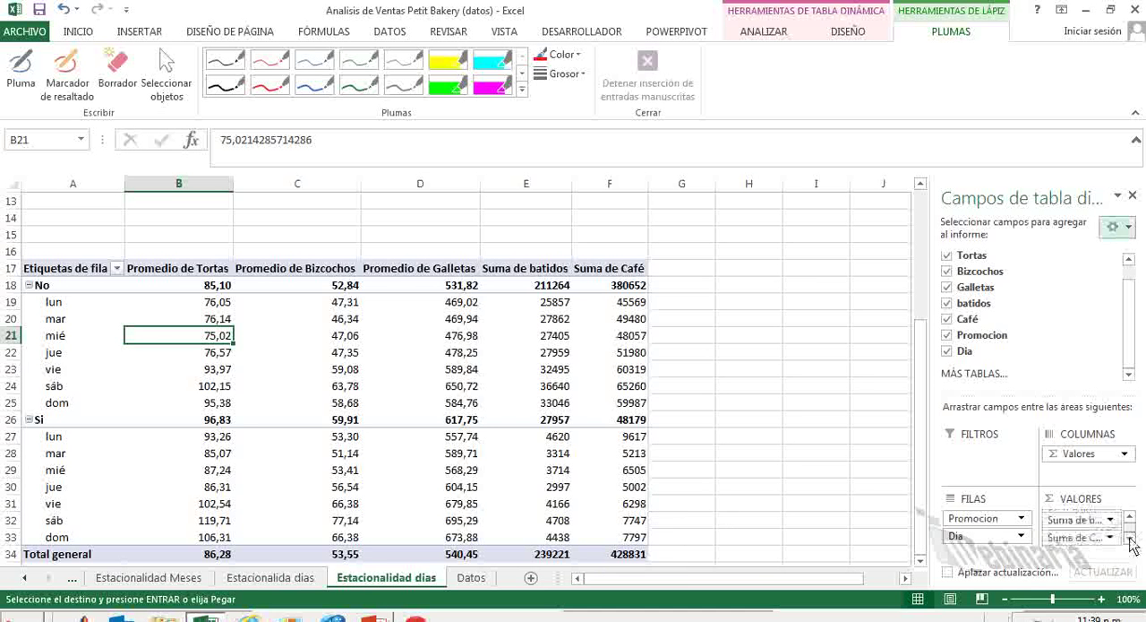
click(1084, 537)
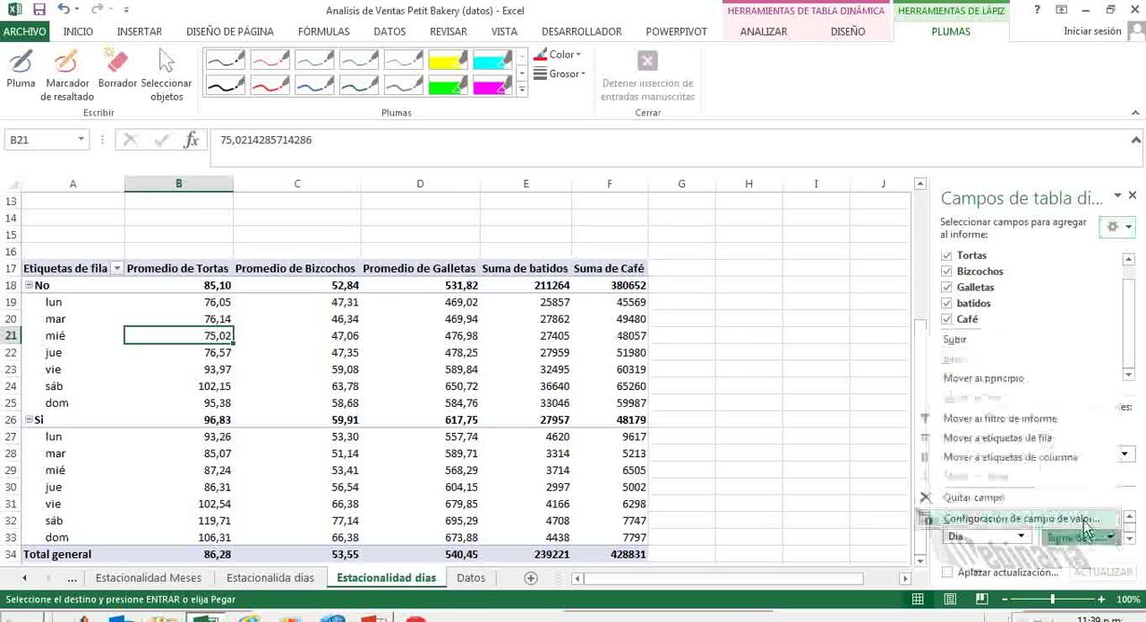
click(1085, 526)
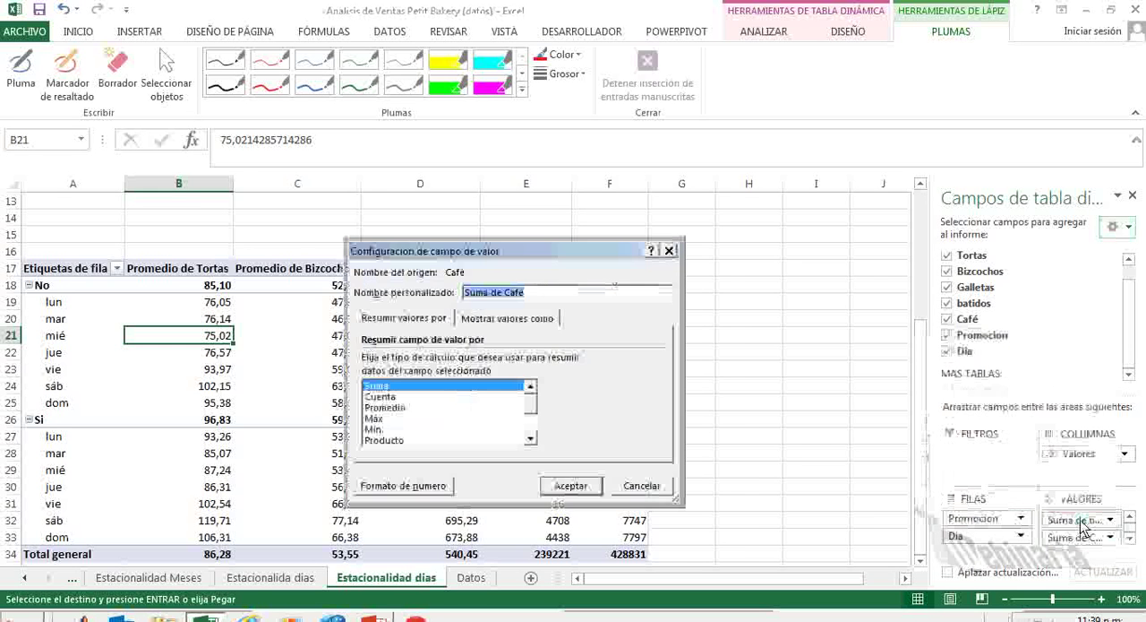
click(394, 408)
click(570, 485)
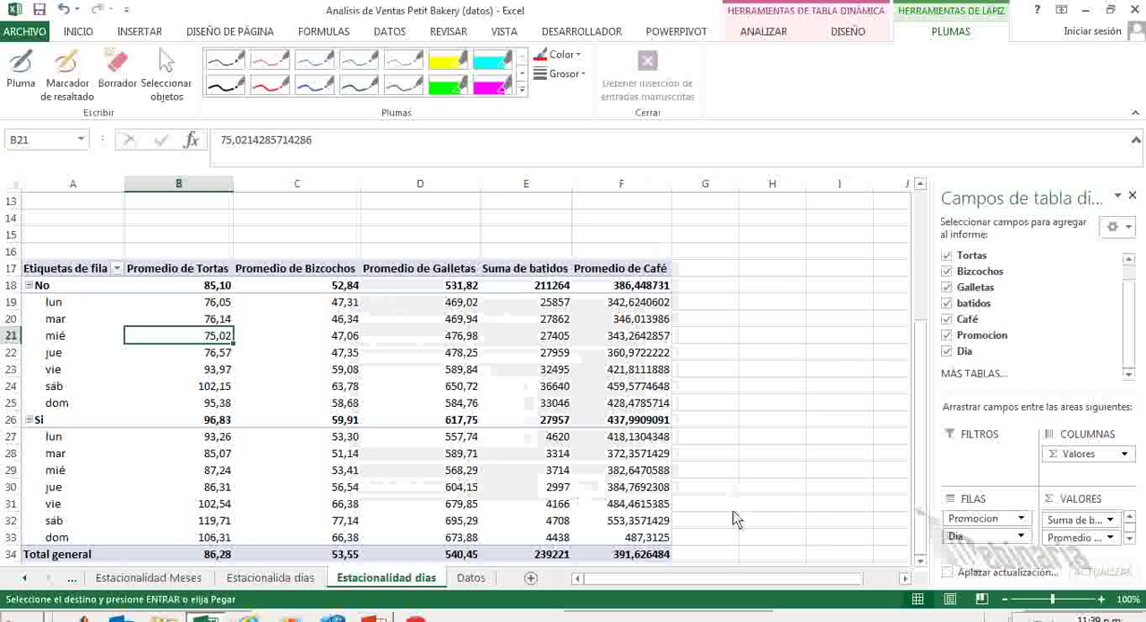
Format the Café averages in the second pivot table as Número with 2 decimals.
click(1109, 537)
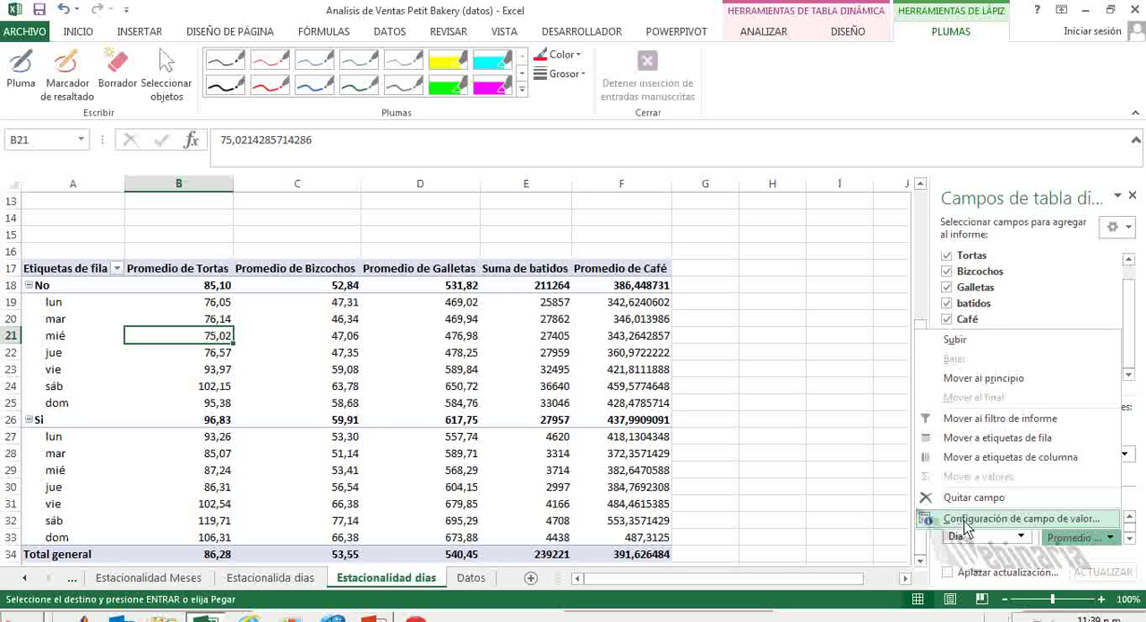
click(967, 527)
click(427, 483)
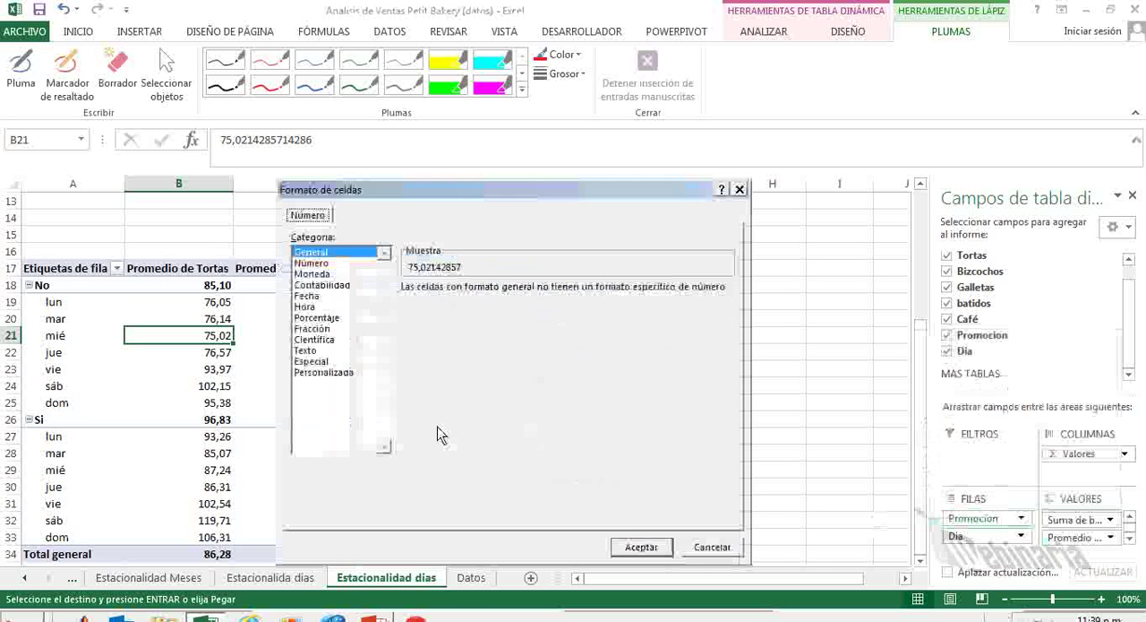
click(322, 263)
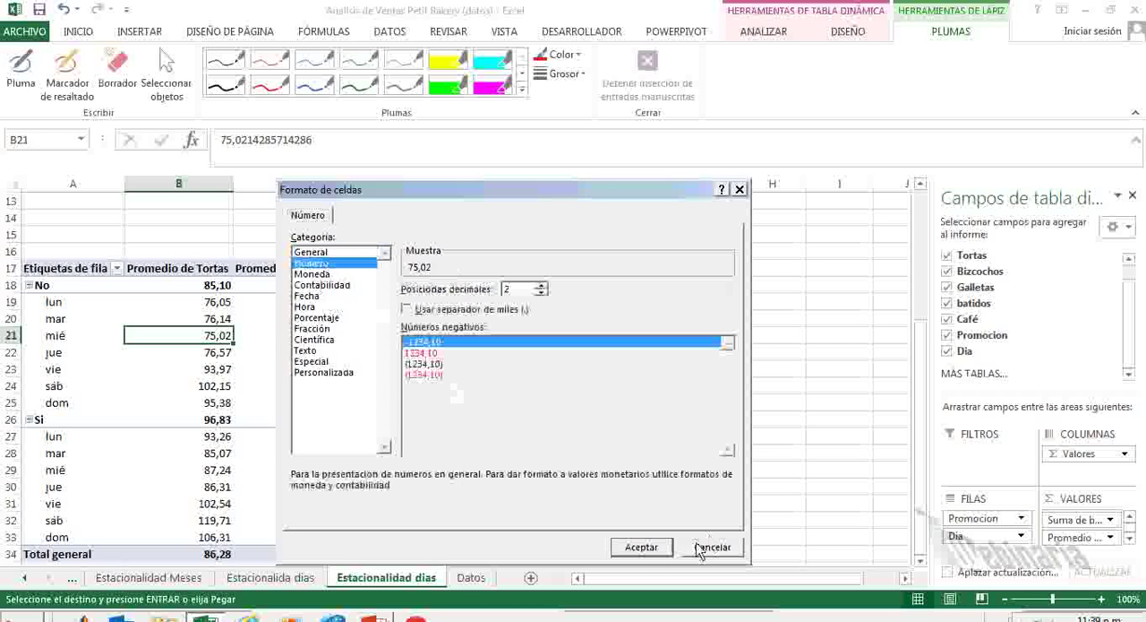
click(638, 546)
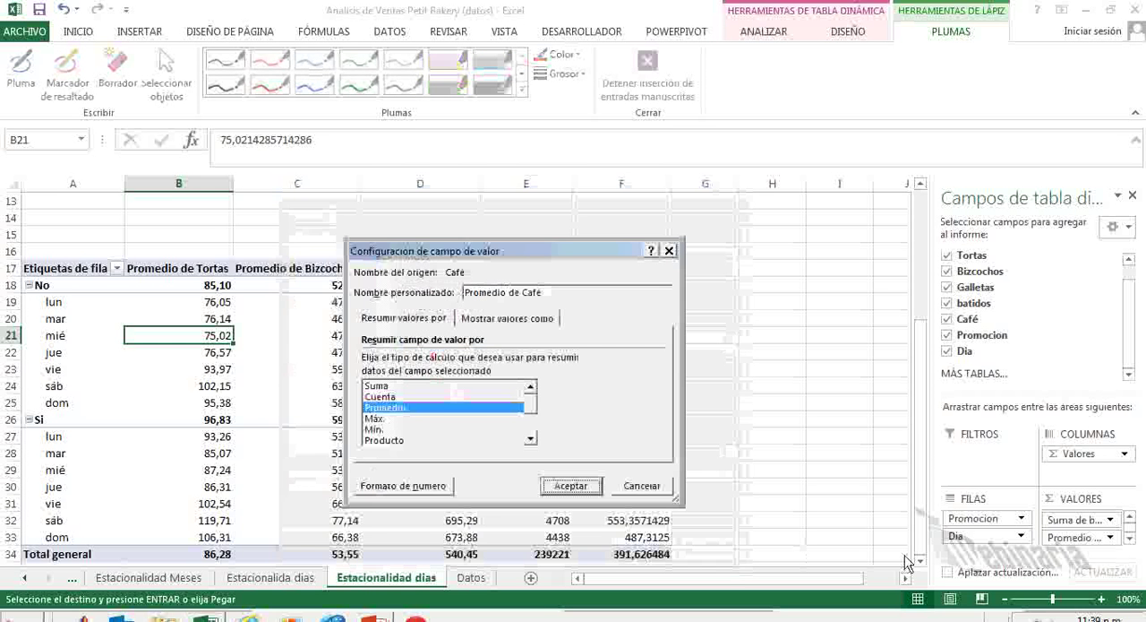
click(570, 486)
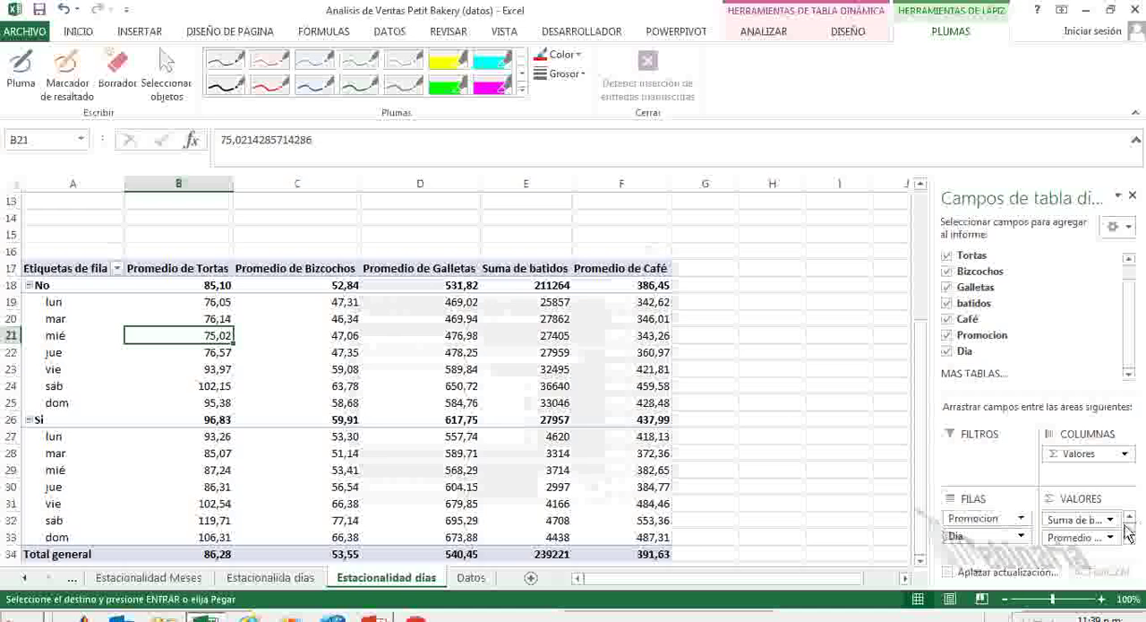
Change the batidos value field to Promedio and format it as Número with 2 decimals.
click(1111, 519)
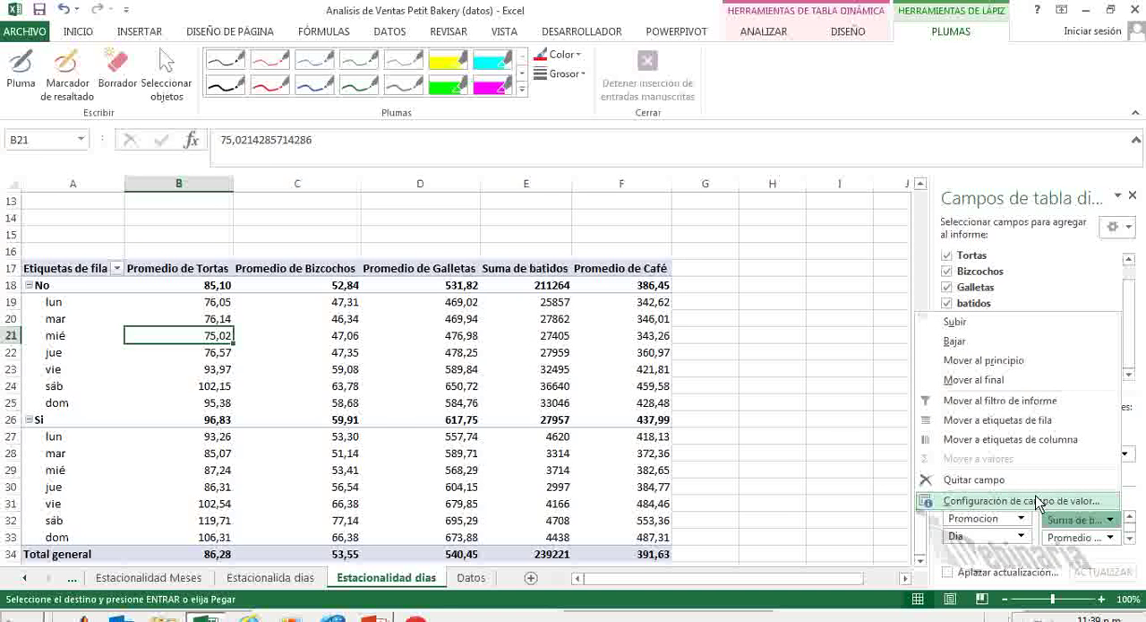
click(1021, 501)
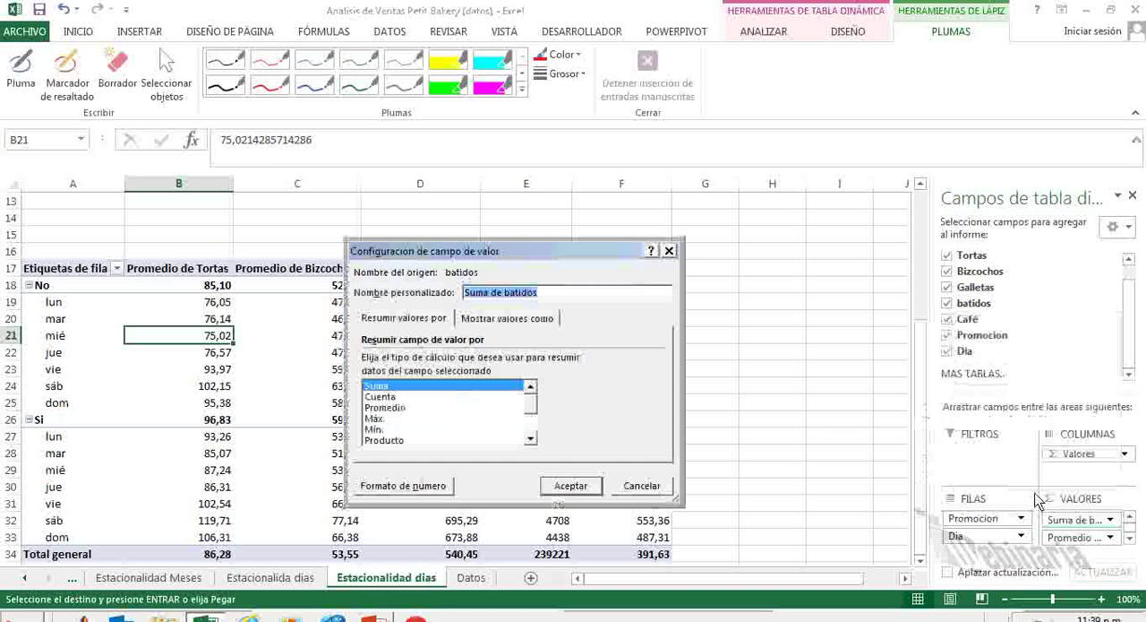
click(401, 408)
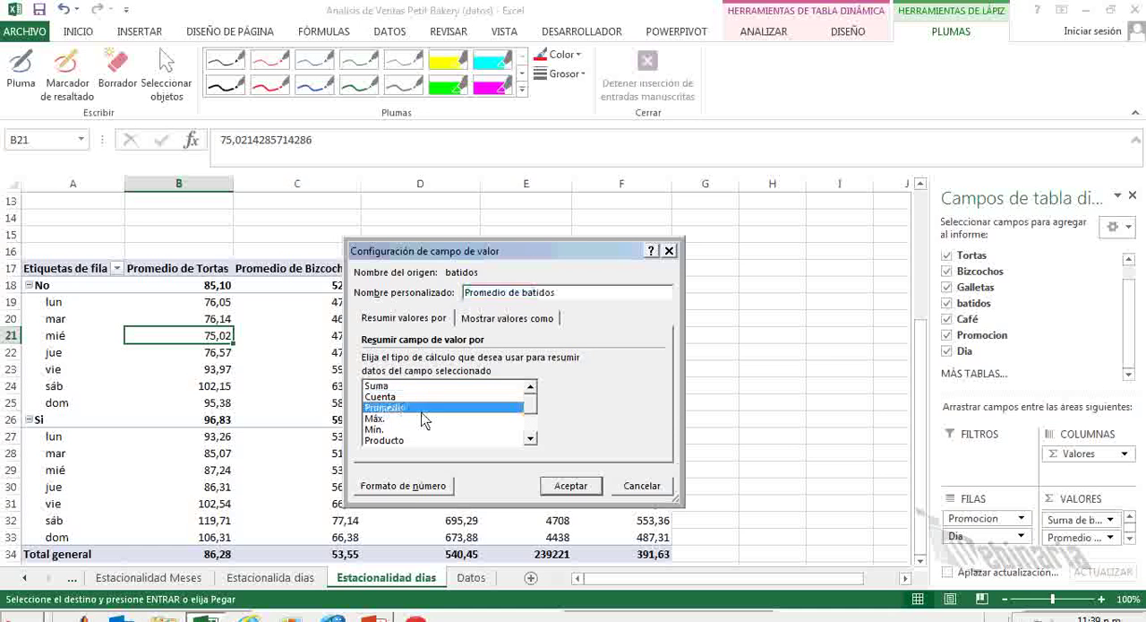
click(404, 485)
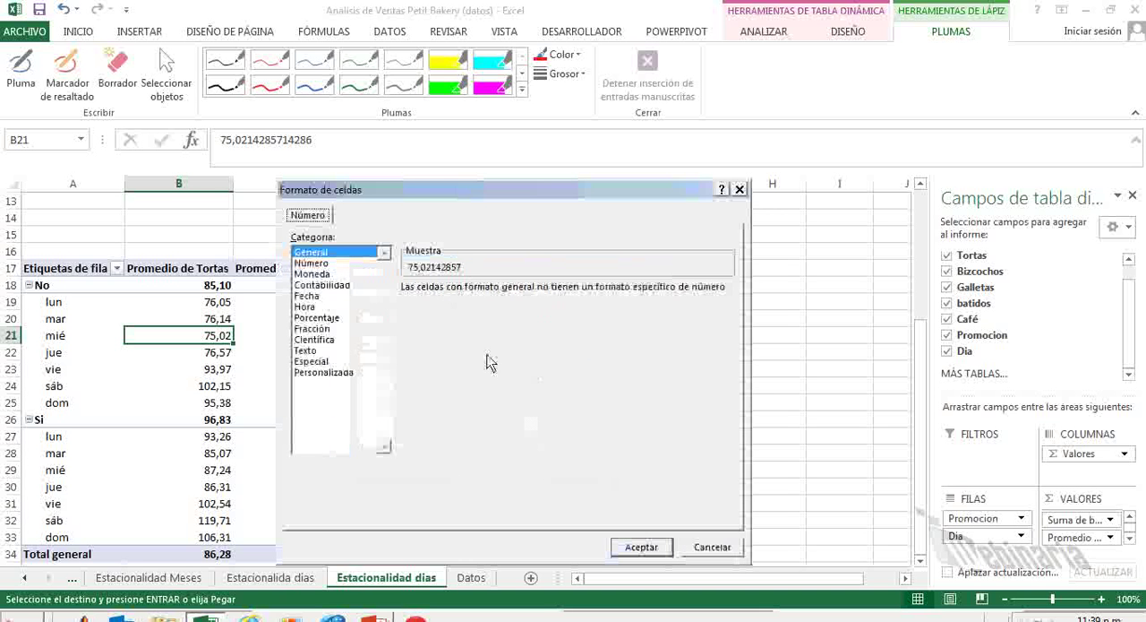
click(322, 264)
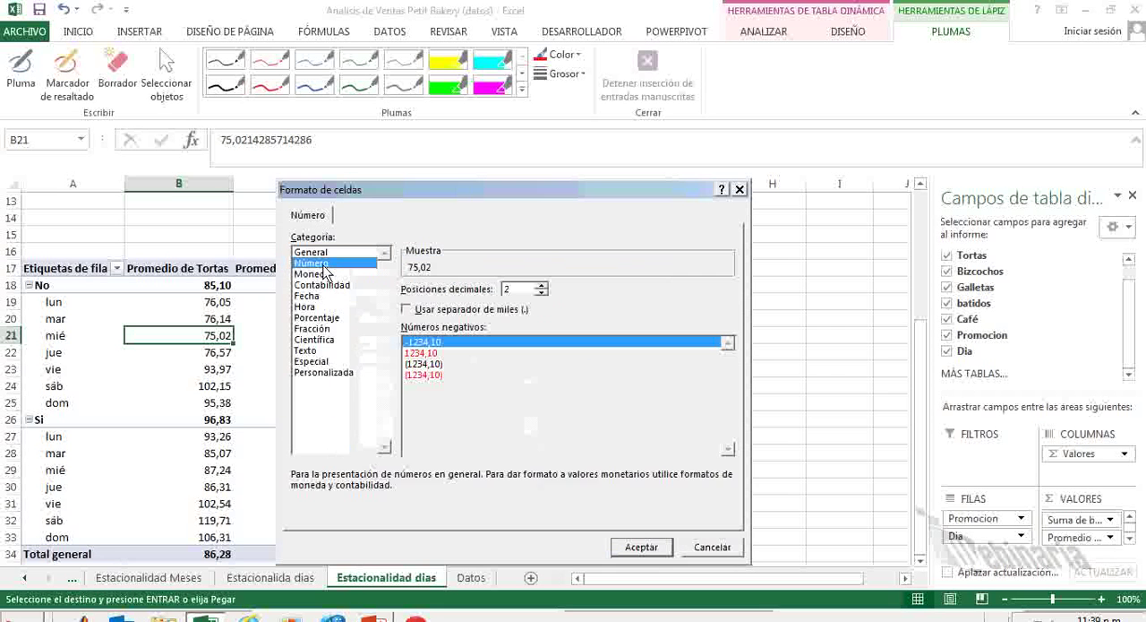
click(630, 546)
click(571, 486)
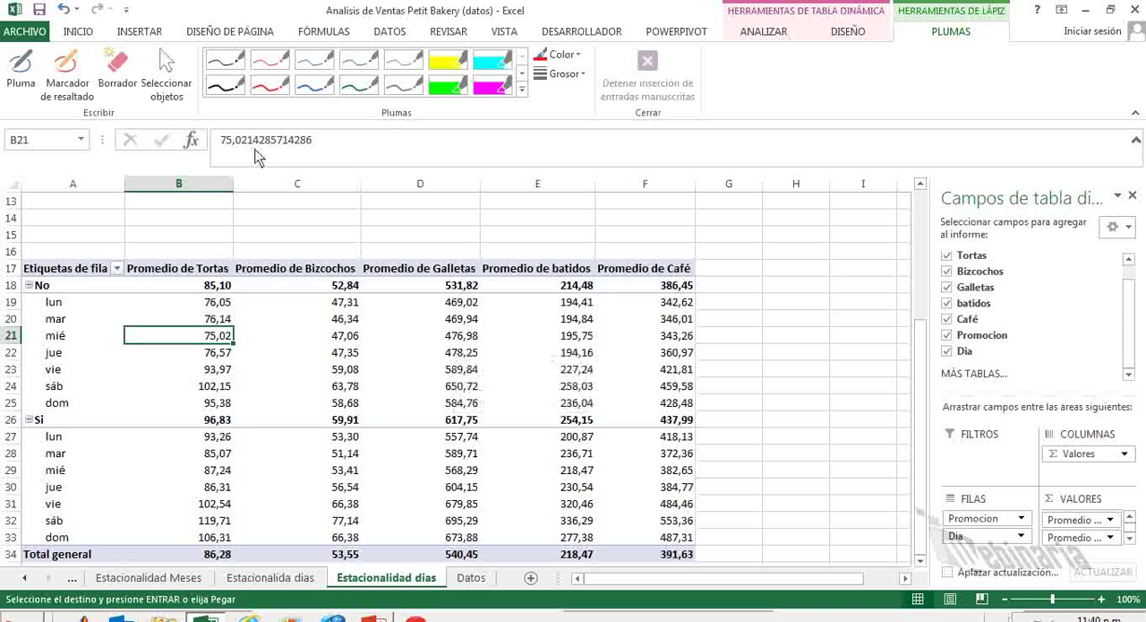
With a blue pen, circle the Monday Tortas averages for No and Si promotion, link them with a bracket and add an upward mark.
click(315, 90)
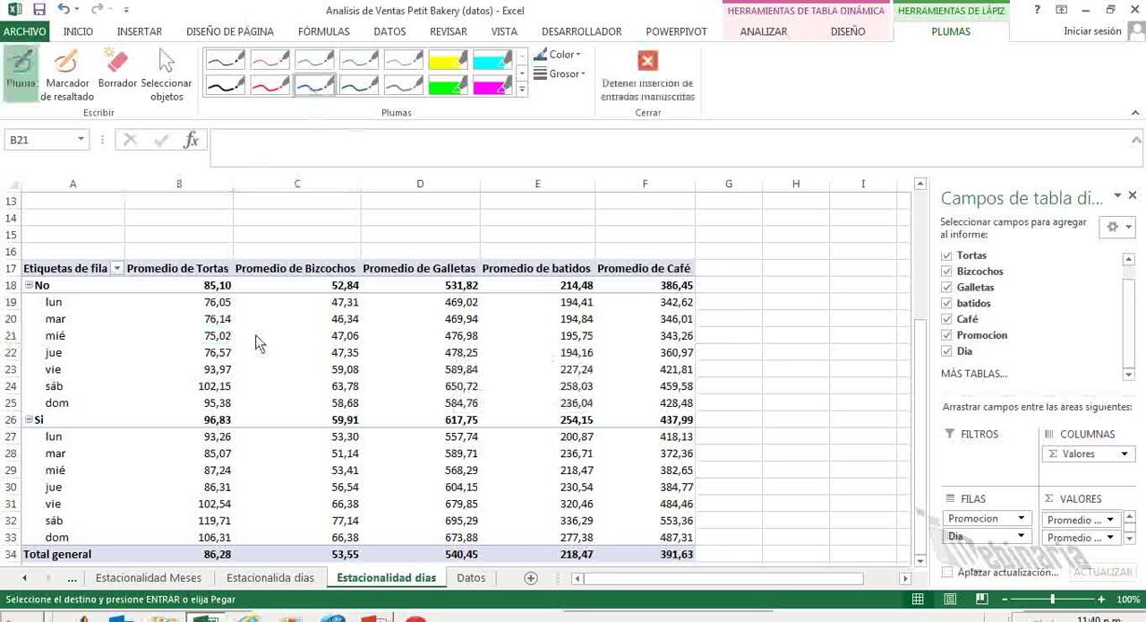
mouse_move(223, 302)
mouse_down()
mouse_move(192, 302)
mouse_move(205, 313)
mouse_move(229, 296)
mouse_up()
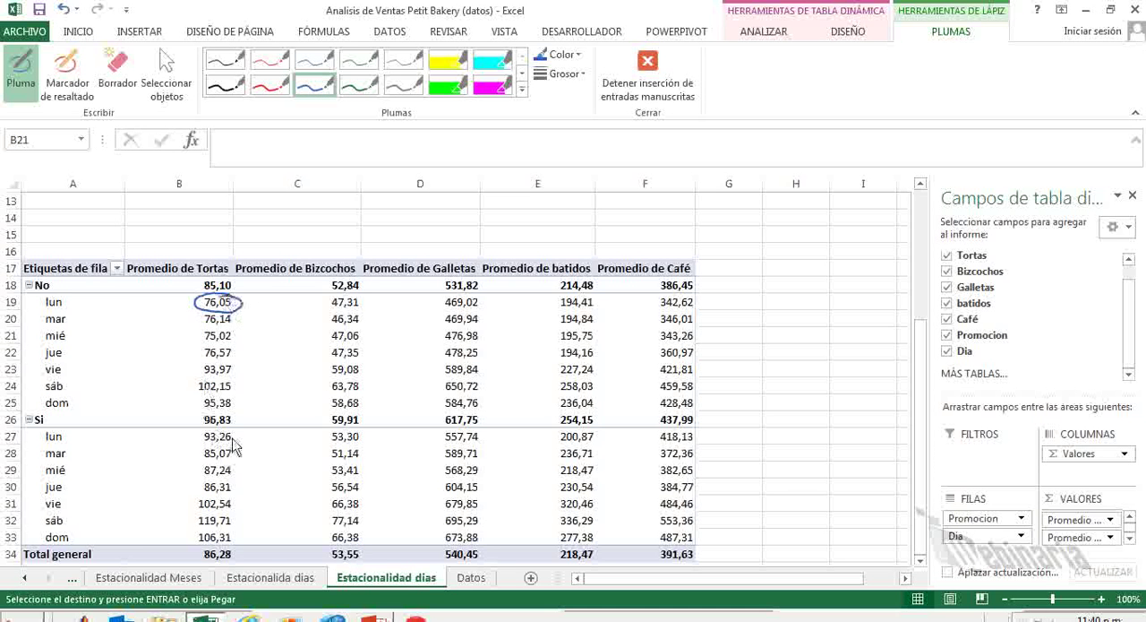
mouse_move(236, 429)
mouse_down()
mouse_move(194, 440)
mouse_move(241, 438)
mouse_up()
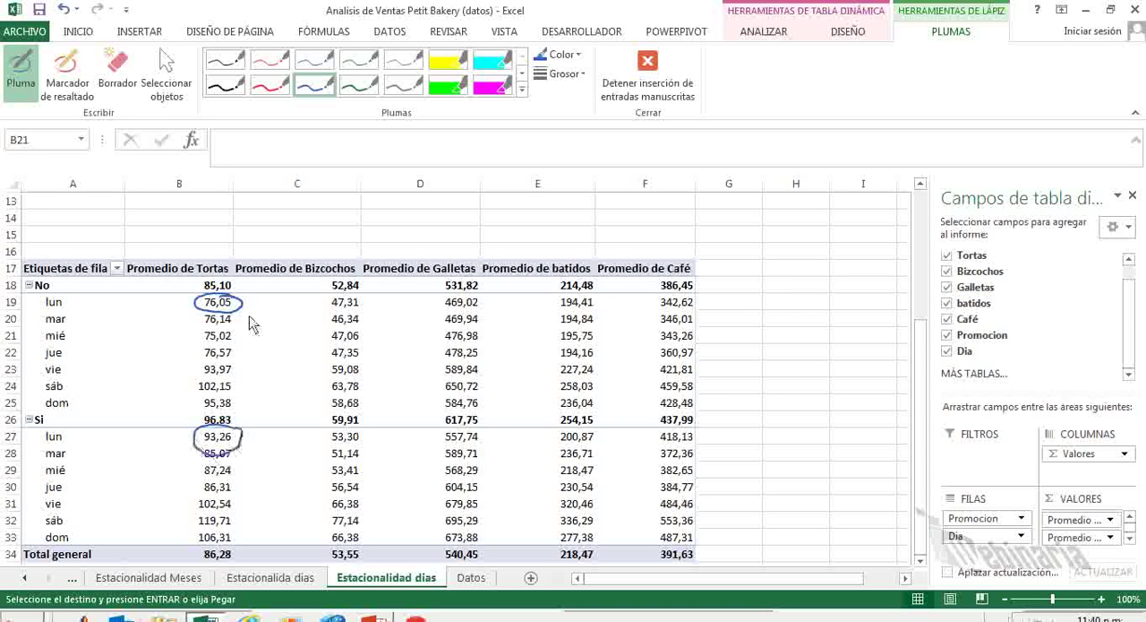
mouse_move(242, 306)
mouse_down()
mouse_move(260, 309)
mouse_move(256, 429)
mouse_move(241, 436)
mouse_up()
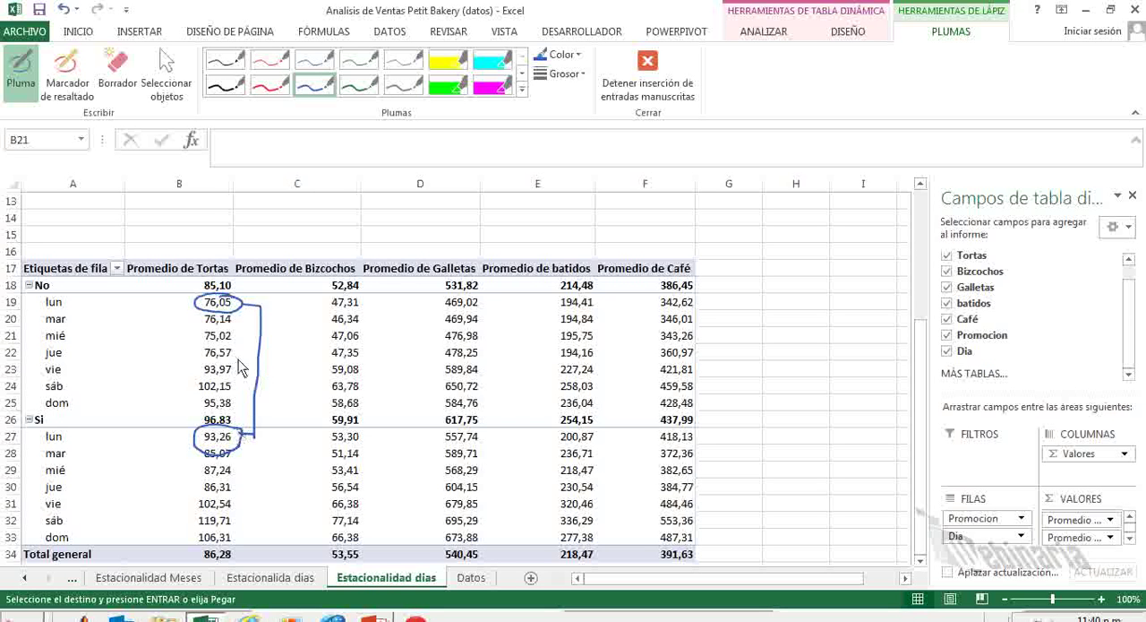
drag(236, 374, 252, 366)
Circle the two Monday Bizcochos averages in blue, link them with a bracket and draw an upward mark beside it.
mouse_move(361, 295)
mouse_down()
mouse_move(328, 310)
mouse_move(363, 297)
mouse_up()
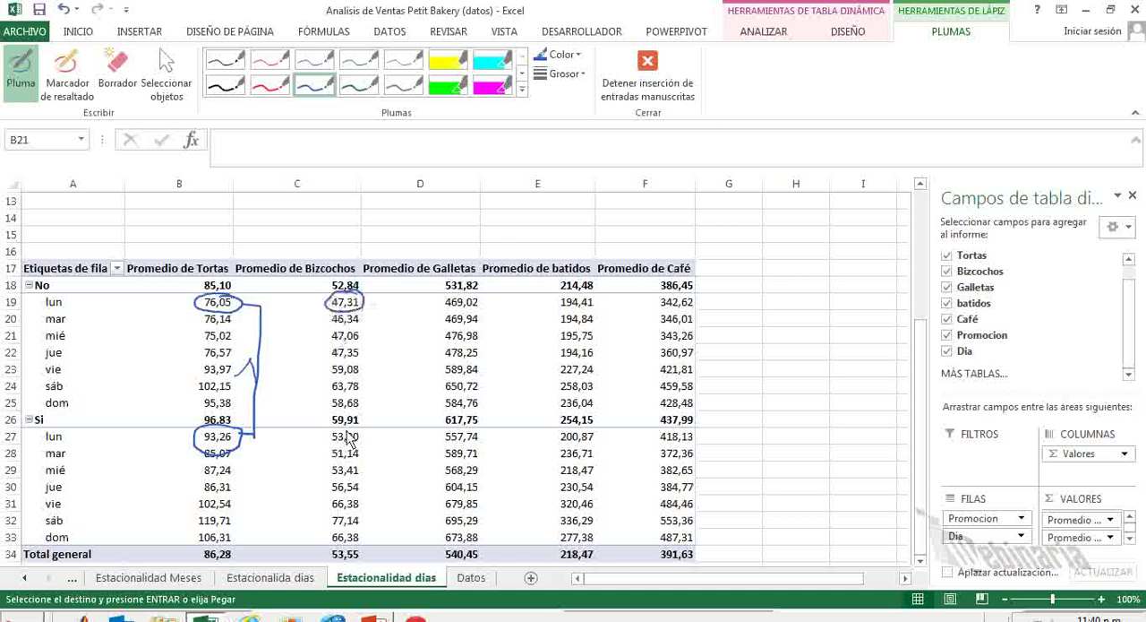
mouse_move(356, 433)
mouse_down()
mouse_move(326, 451)
mouse_move(362, 431)
mouse_up()
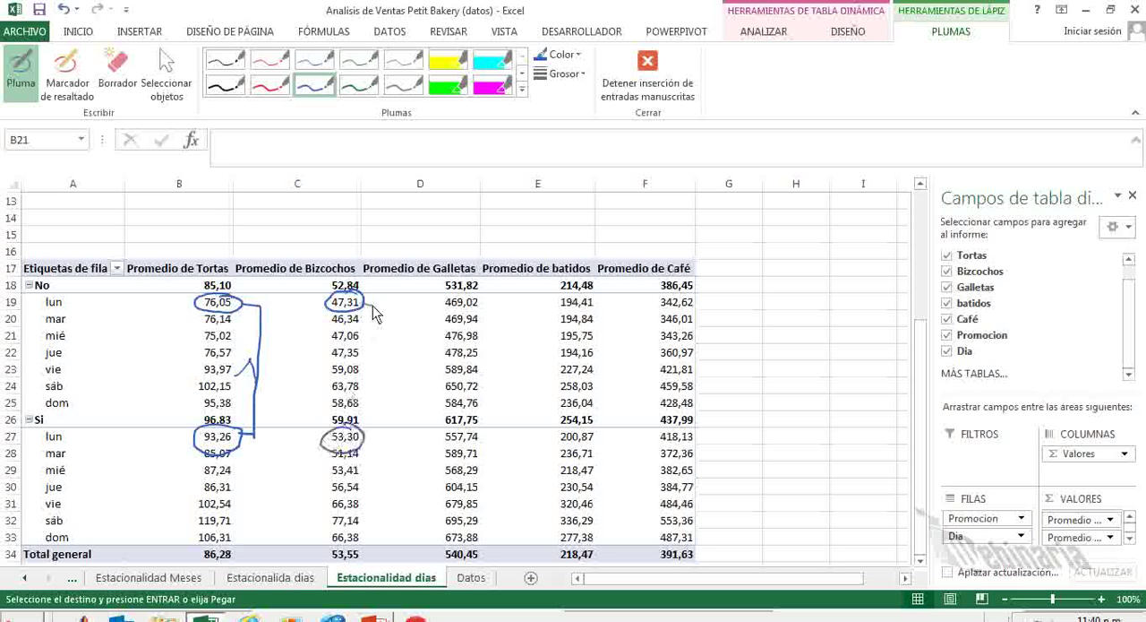
drag(363, 304, 367, 439)
mouse_move(387, 375)
mouse_down()
mouse_move(391, 355)
mouse_move(398, 371)
mouse_up()
Circle the two Monday Galletas averages in blue, join them with a bracket and add an upward mark.
mouse_move(482, 314)
mouse_down()
mouse_move(479, 299)
mouse_move(439, 313)
mouse_move(484, 297)
mouse_up()
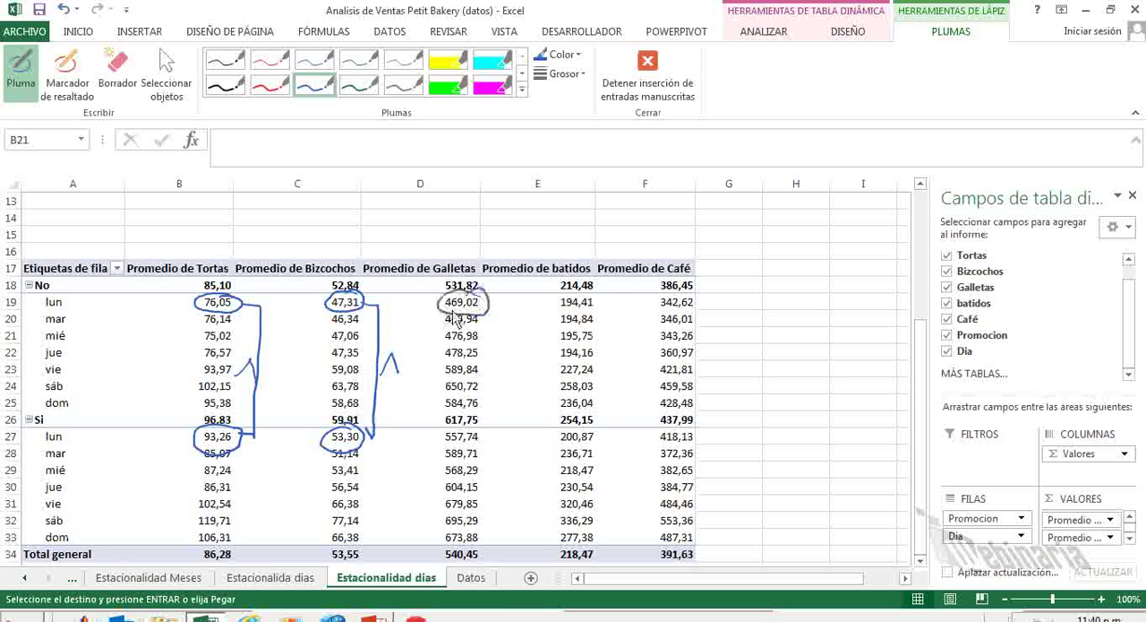
drag(480, 430, 481, 428)
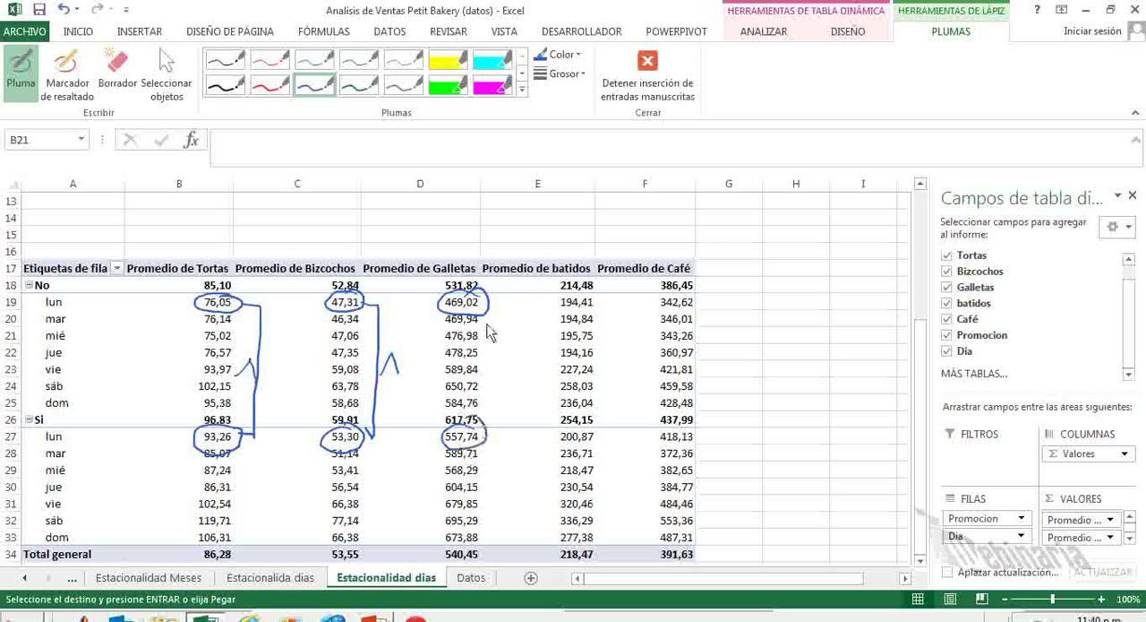
mouse_move(488, 316)
mouse_down()
mouse_move(499, 432)
mouse_move(484, 424)
mouse_up()
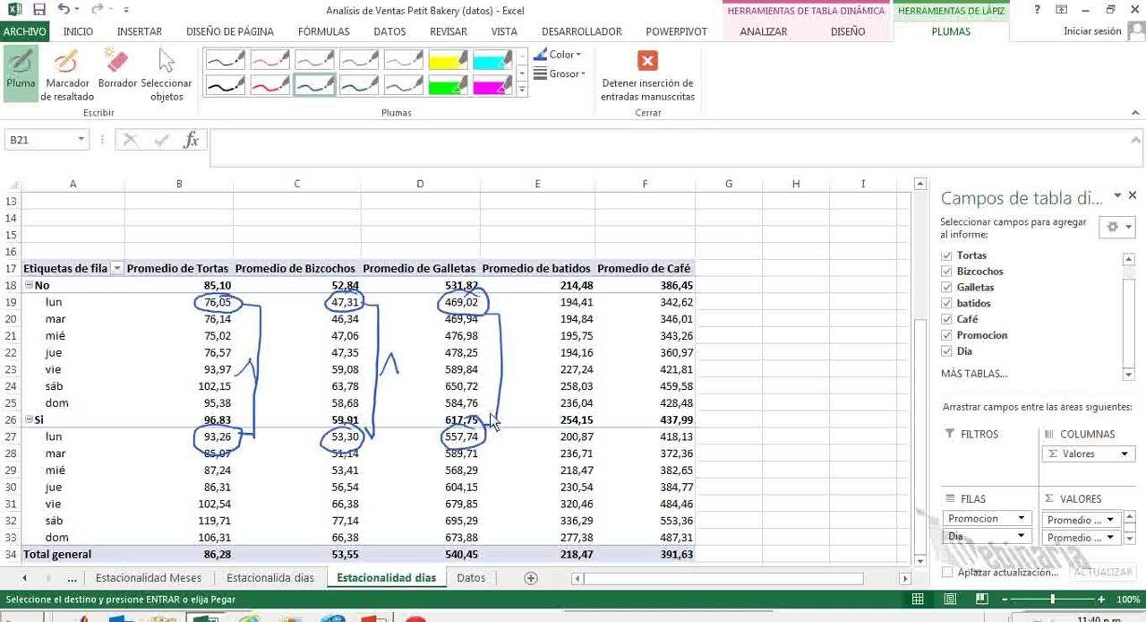
drag(486, 369, 494, 359)
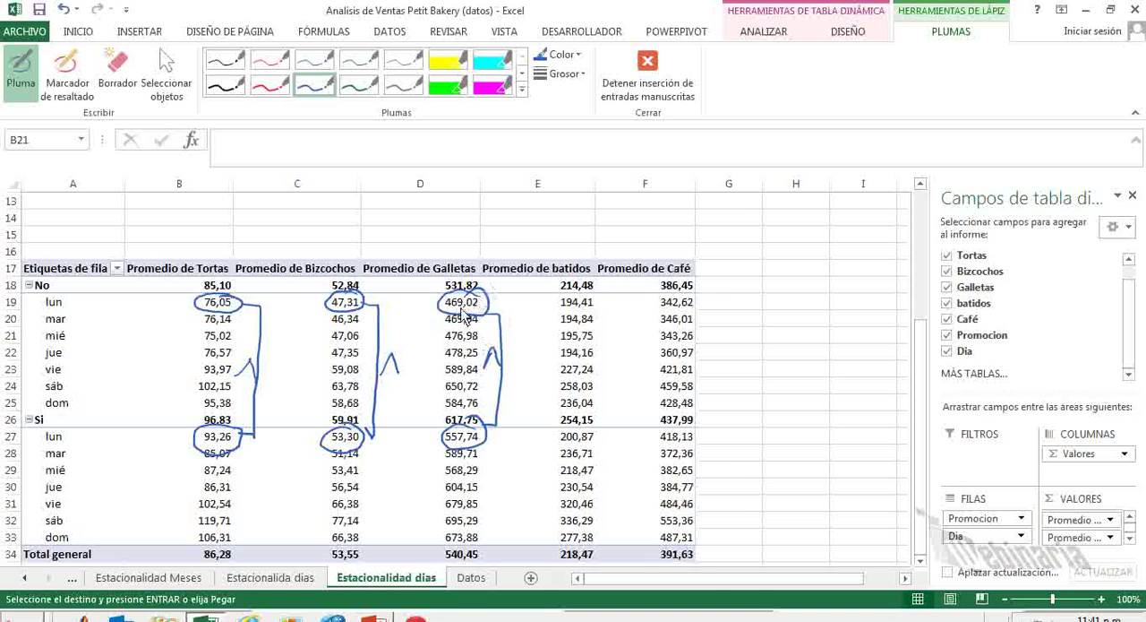
Draw blue up-and-down arrows through both circled Monday Galletas averages to indicate their variation.
drag(466, 299, 475, 267)
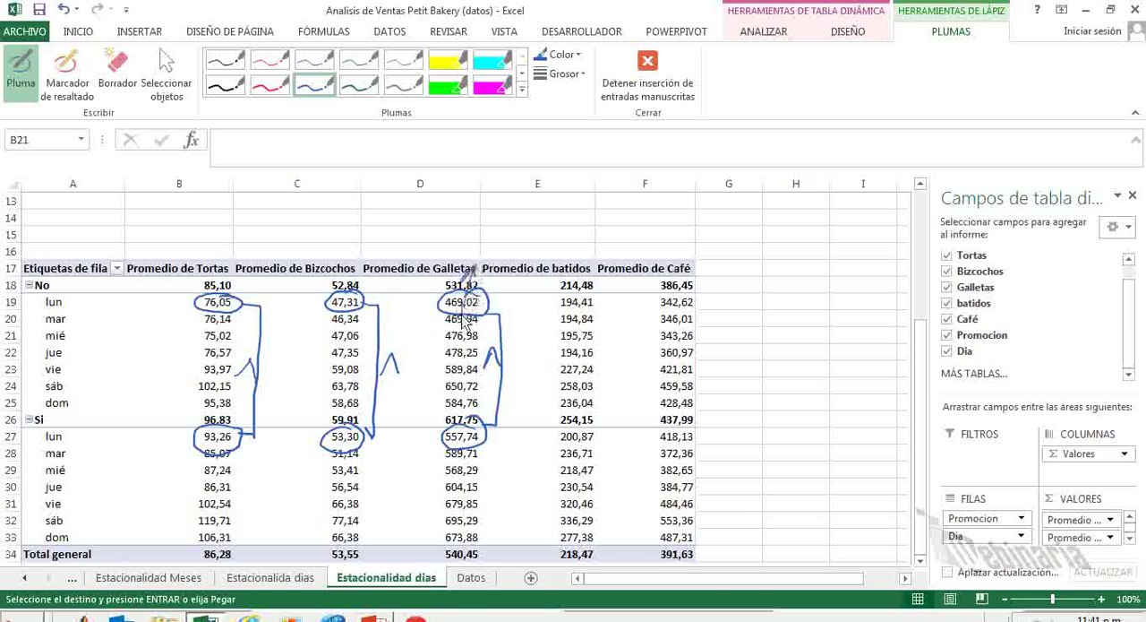
drag(456, 319, 459, 337)
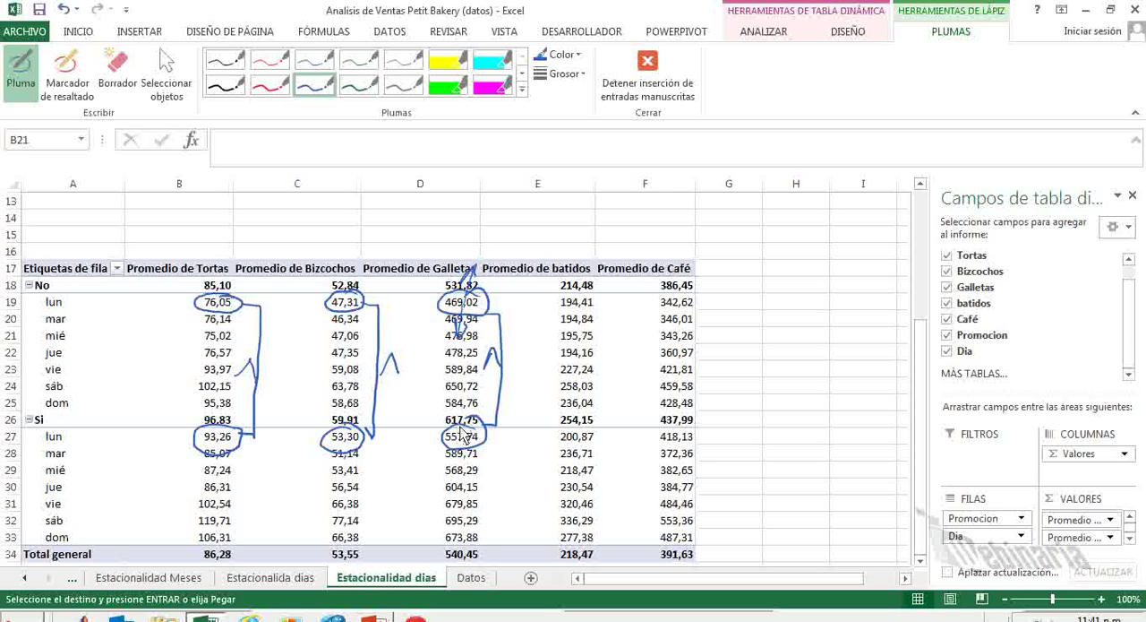
mouse_move(459, 450)
mouse_down()
mouse_move(467, 399)
mouse_move(471, 409)
mouse_up()
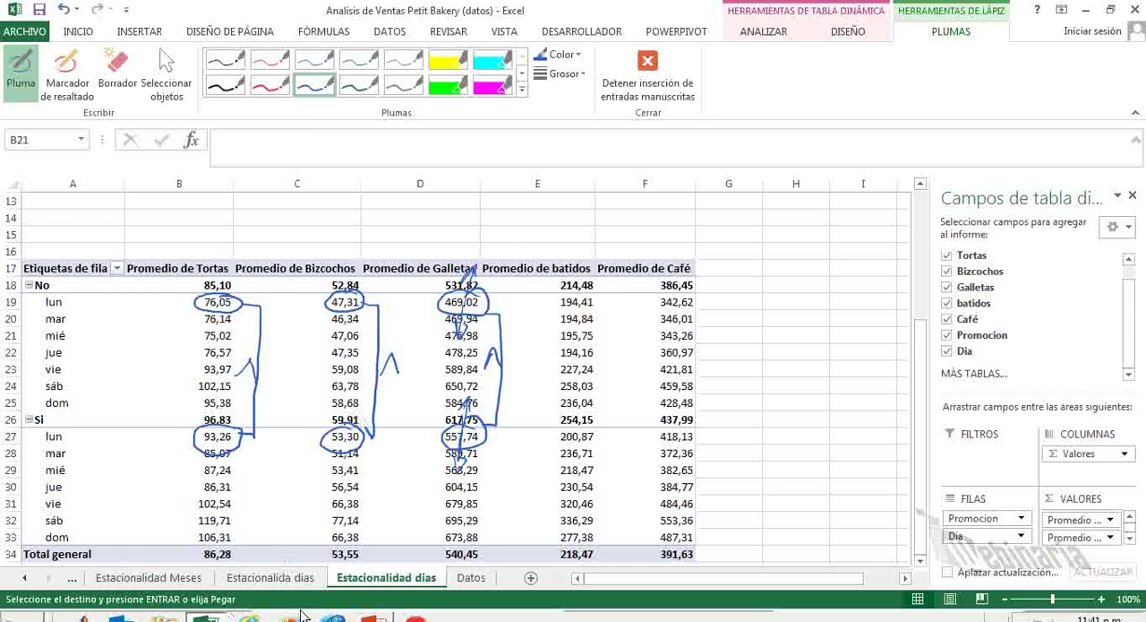
Switch to the Efectividad Promos presentation in PowerPoint and circle the lower-limit formula in red on the Comparación estadística de medias slide.
click(375, 617)
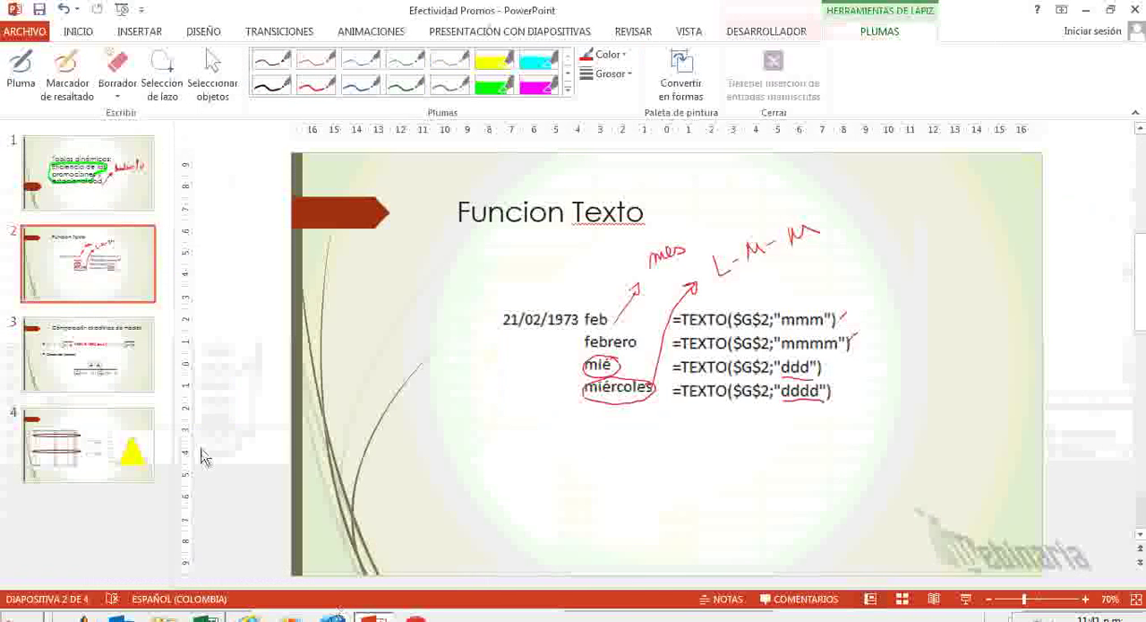
click(102, 371)
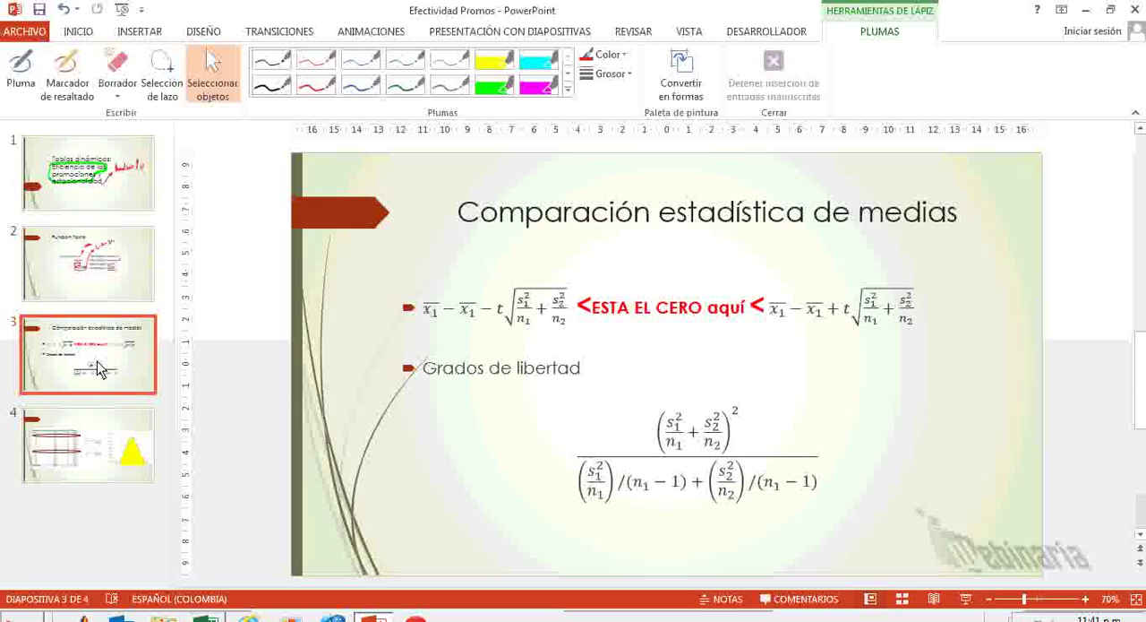
click(318, 87)
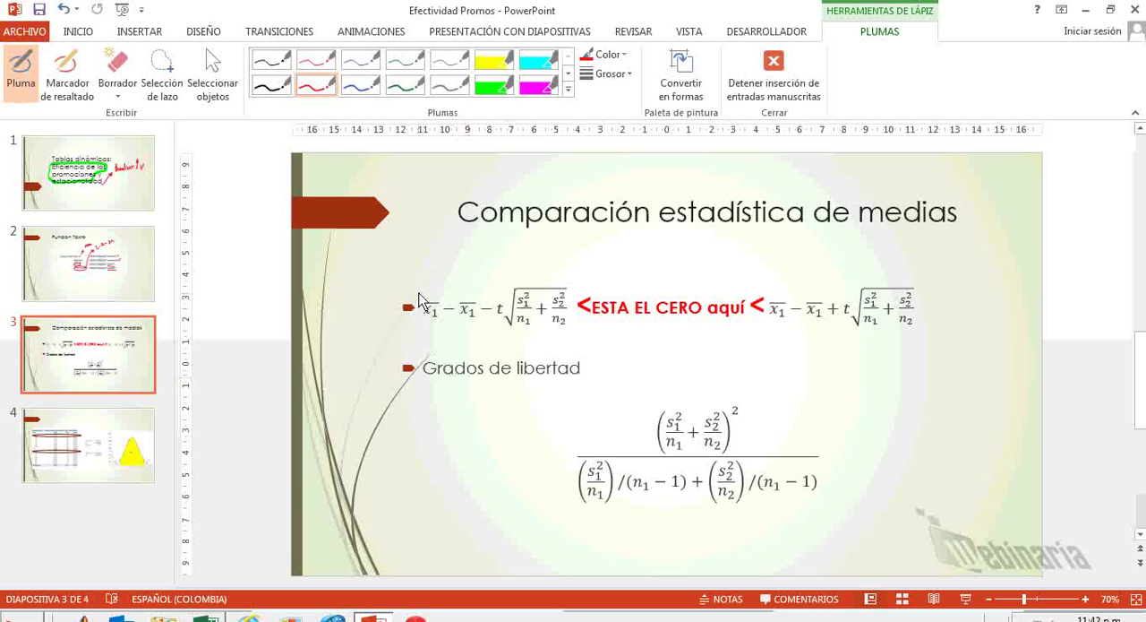
mouse_move(570, 274)
mouse_down()
mouse_move(453, 272)
mouse_move(411, 309)
mouse_move(448, 363)
mouse_move(548, 359)
mouse_move(582, 291)
mouse_up()
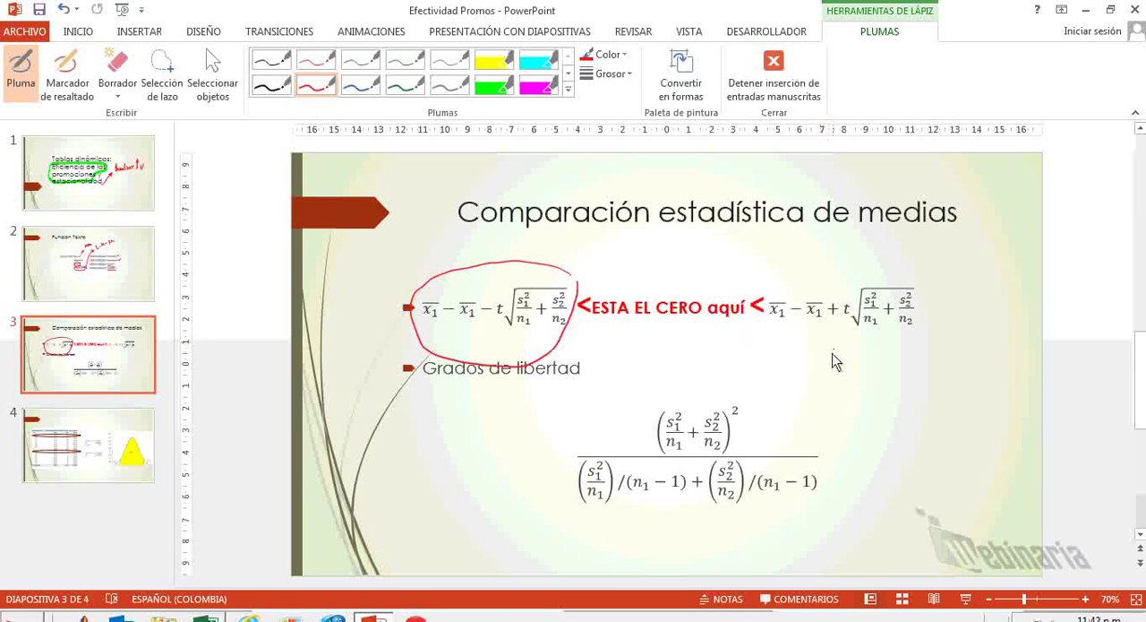